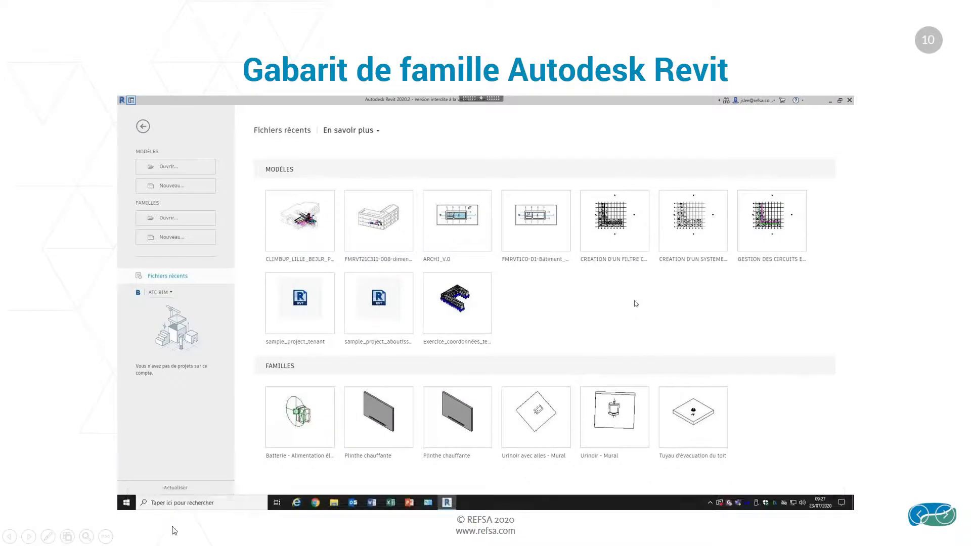
Step: Preview the Modèle générique métrique family templates for standalone, wall-hosted (mur), ceiling-hosted (plafond) and line-based (ligne) families
click(136, 497)
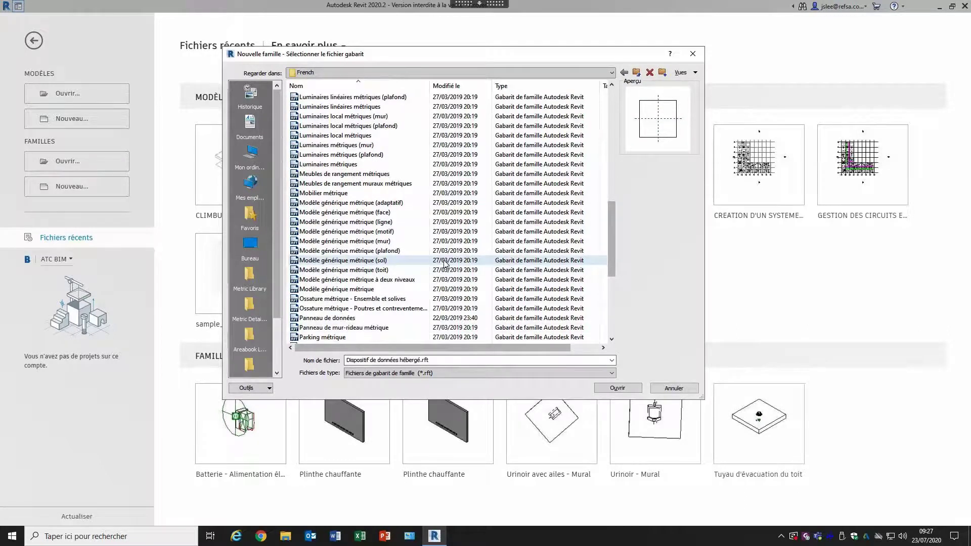
click(379, 290)
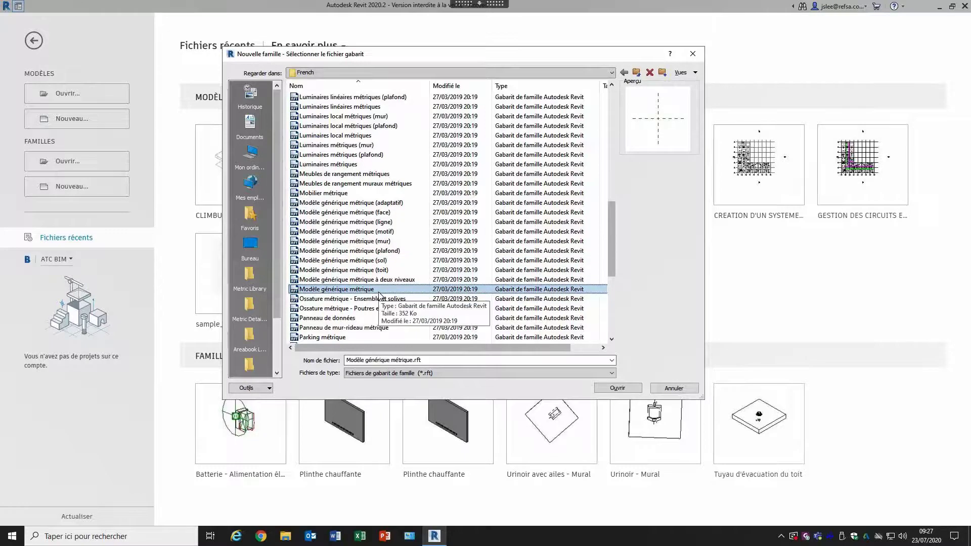
click(357, 242)
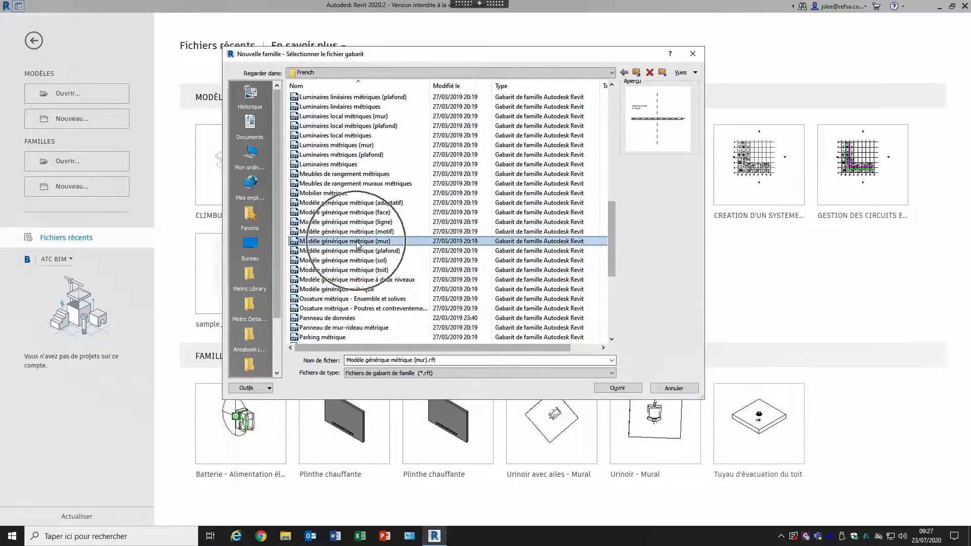
click(361, 251)
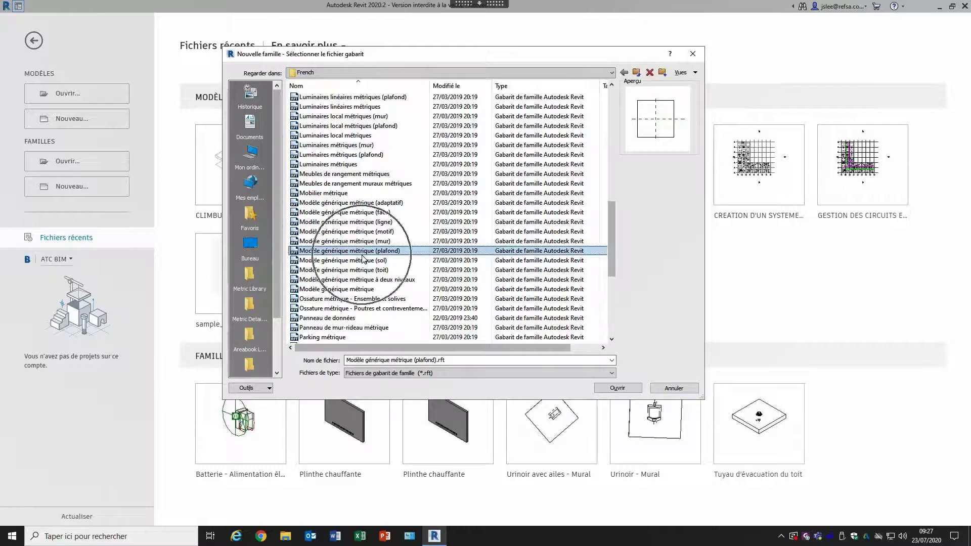
click(365, 223)
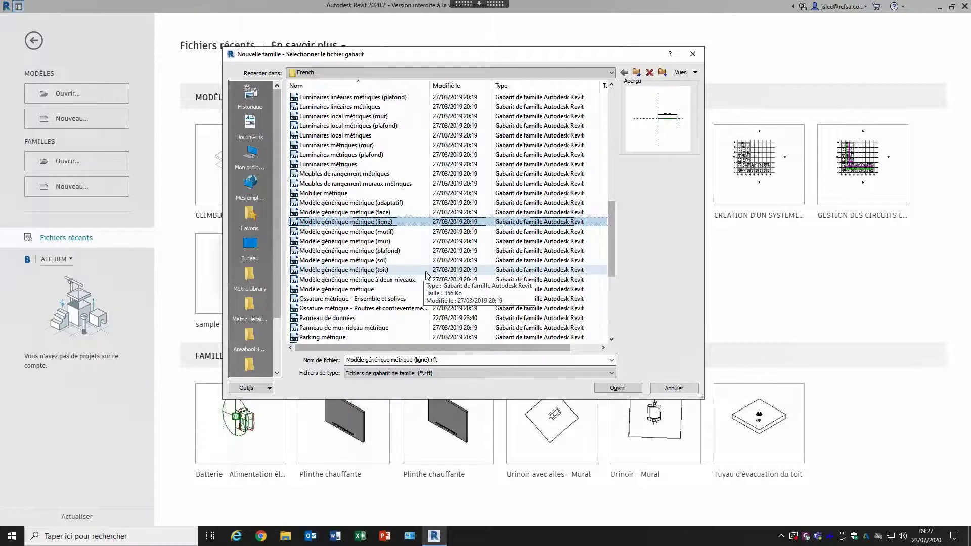
Step: Examine the Annotations and Cartouches template folders and the main French template list, and close the template selection without choosing one
drag(610, 235, 614, 101)
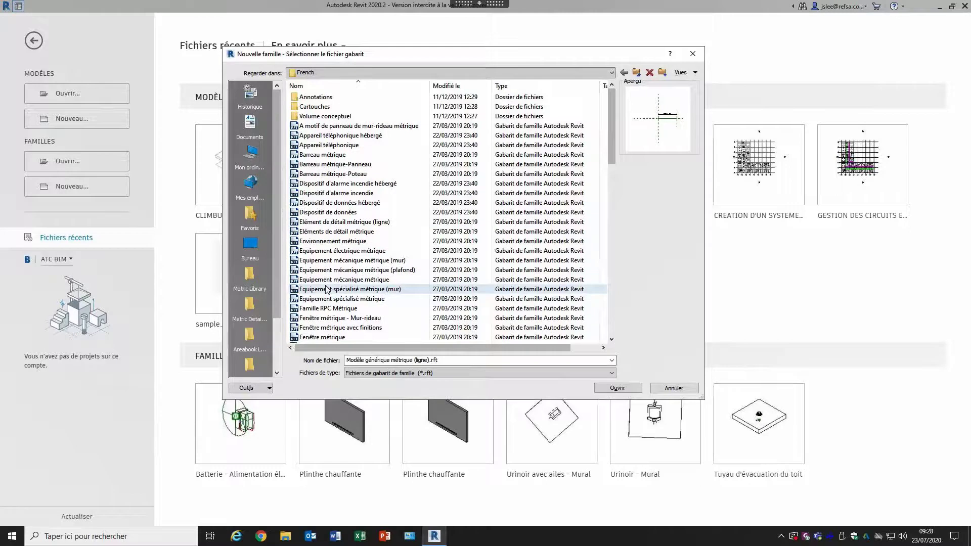
double_click(323, 97)
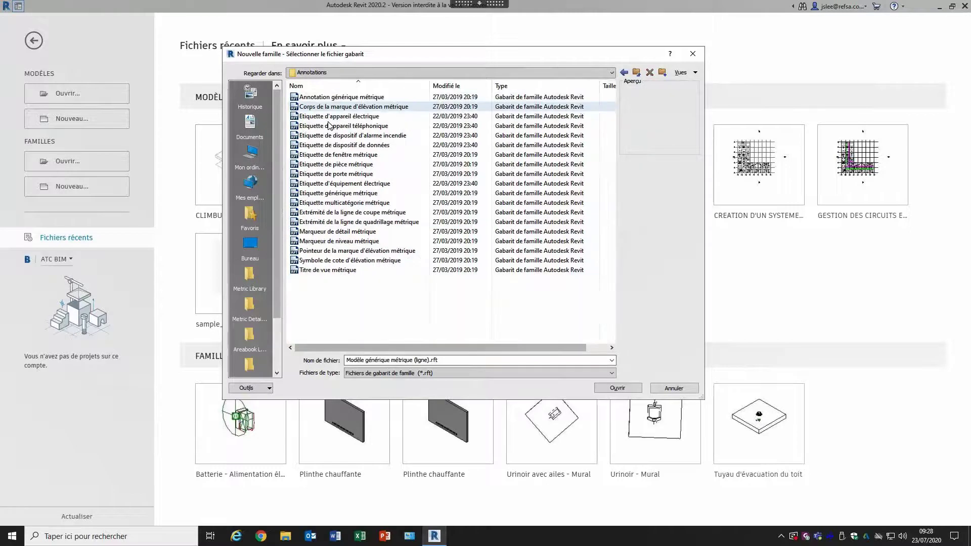
click(636, 73)
double_click(336, 108)
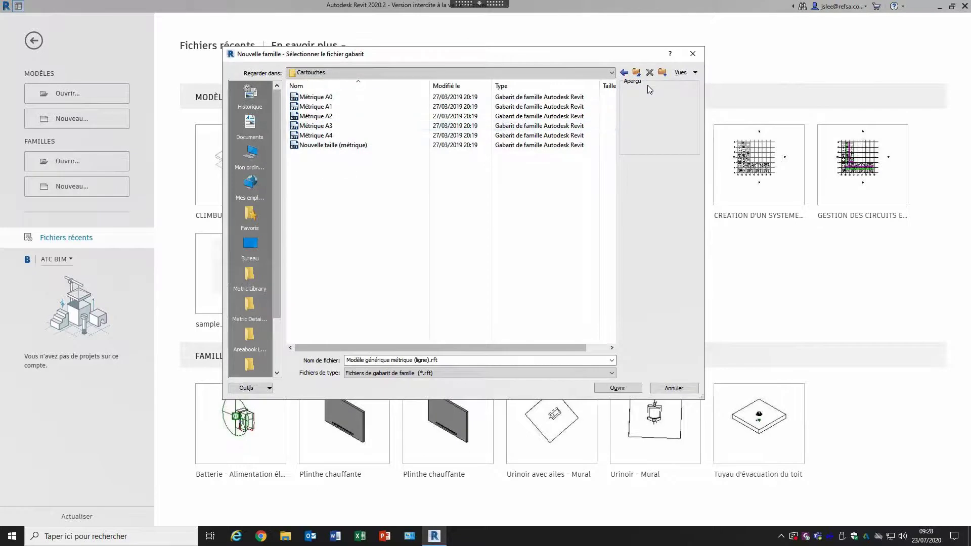
click(636, 72)
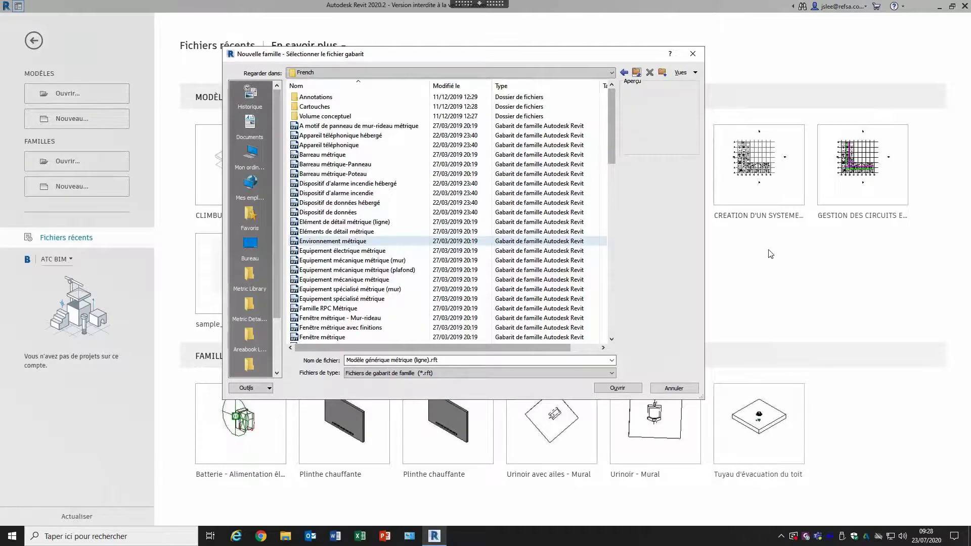
drag(611, 147, 609, 180)
scroll(393, 305, down, 8)
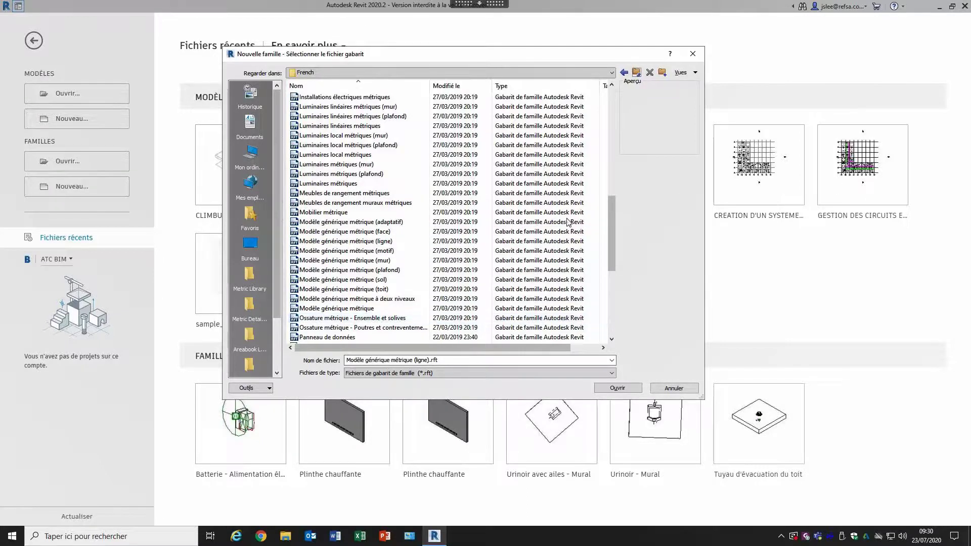
click(692, 57)
Step: Open the recent Plinthe chauffante family and create a new project from the Gabarit de génie climatique template
click(362, 423)
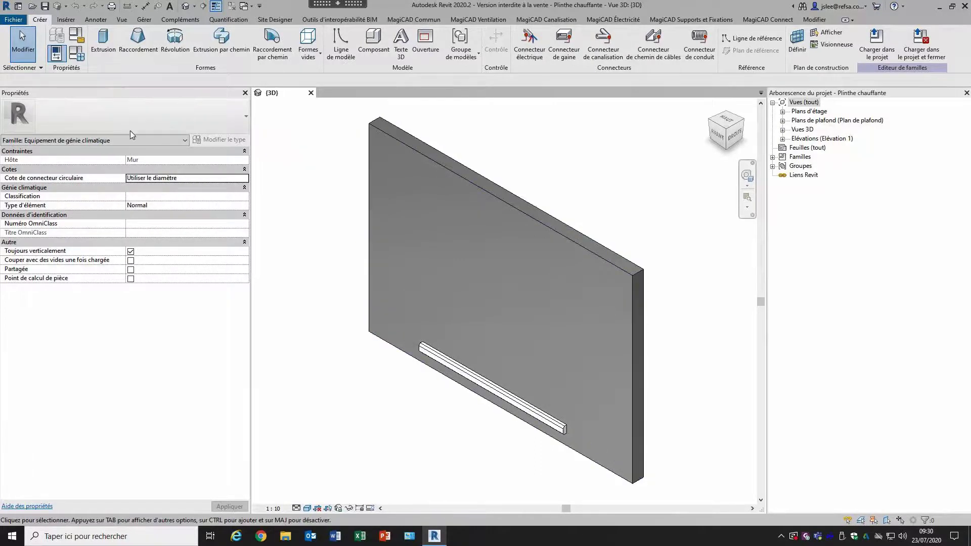
click(14, 19)
mouse_move(60, 50)
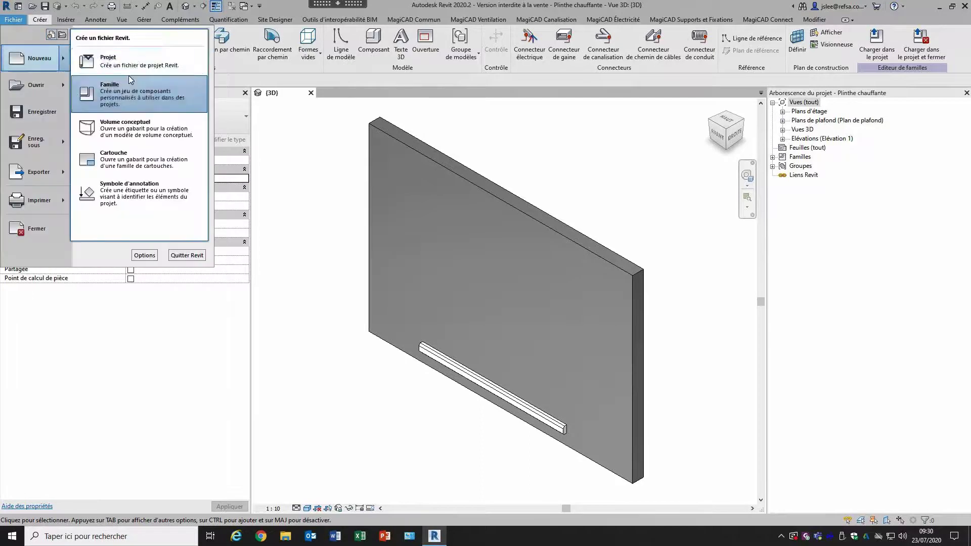
click(128, 67)
click(451, 246)
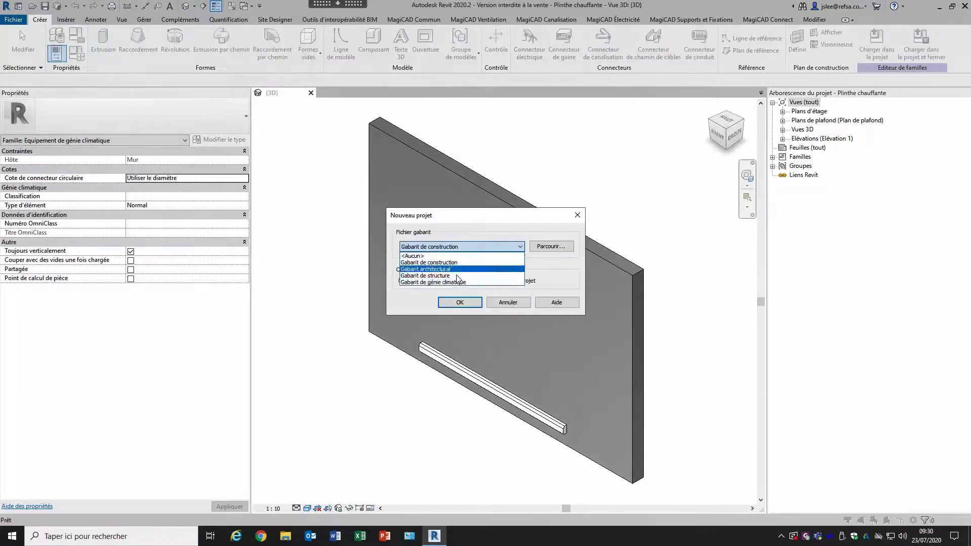
click(458, 292)
click(459, 302)
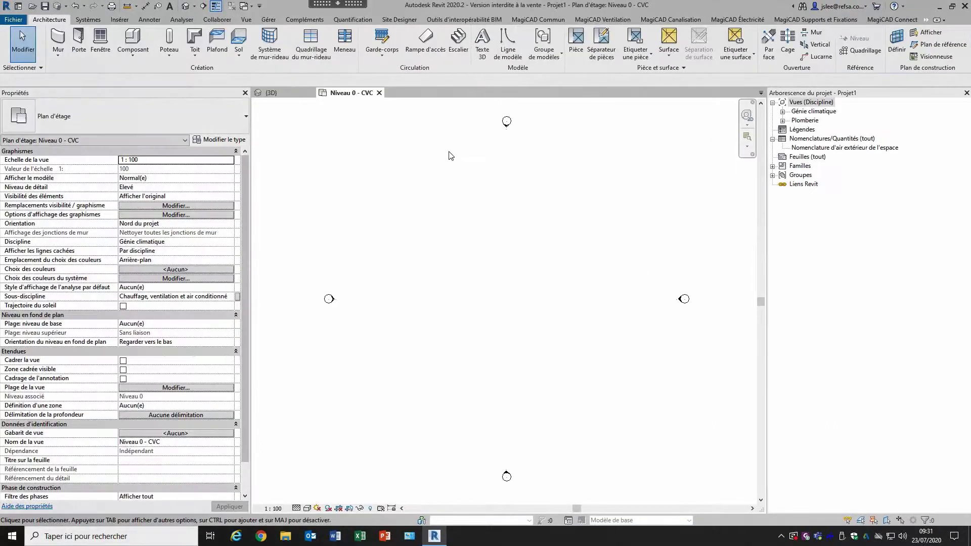
Step: Load the Plinthe chauffante family into Projet1 and leave the component placement
click(289, 93)
click(890, 51)
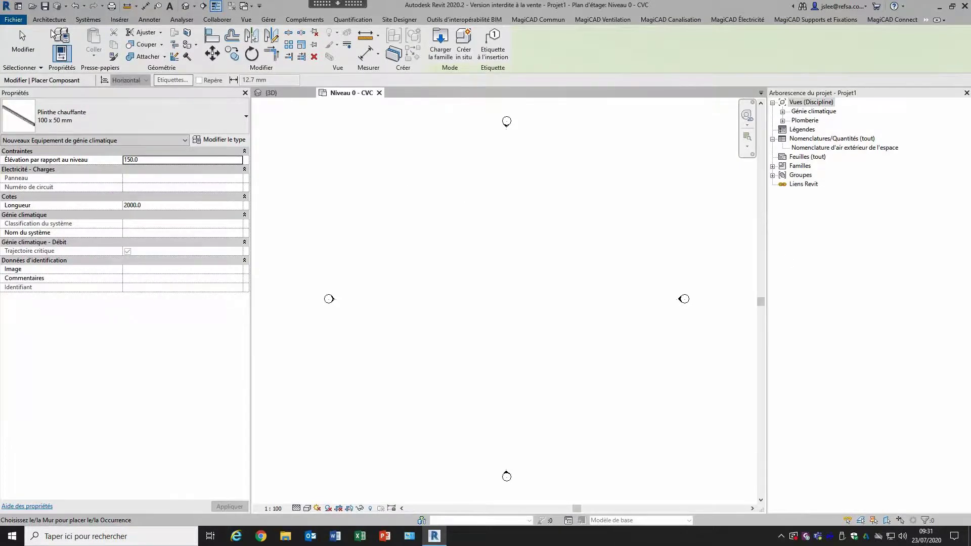
key(Escape)
Step: Draw a straight horizontal Générique - 200 mm wall in the upper part of the Niveau 0 - CVC plan
key(w)
key(a)
click(452, 245)
click(544, 246)
key(Escape)
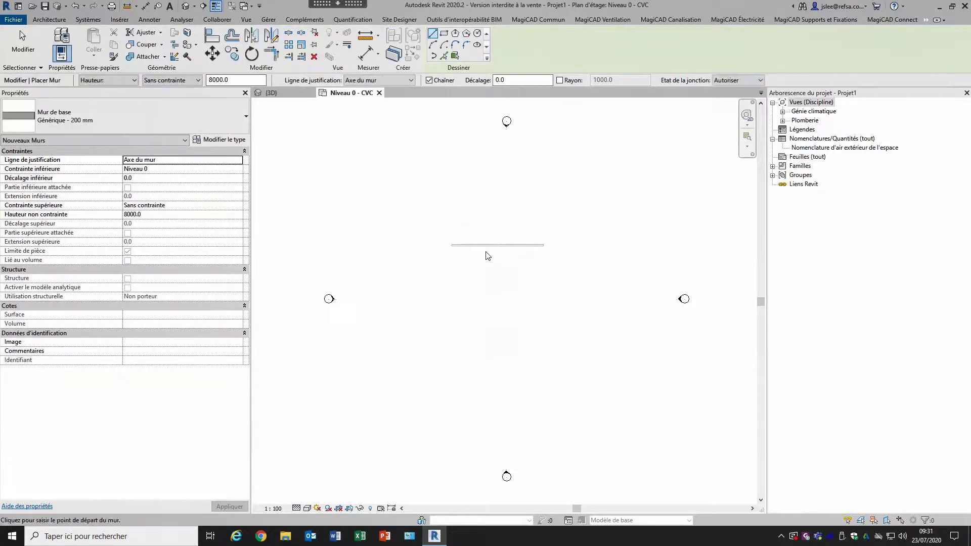
key(Escape)
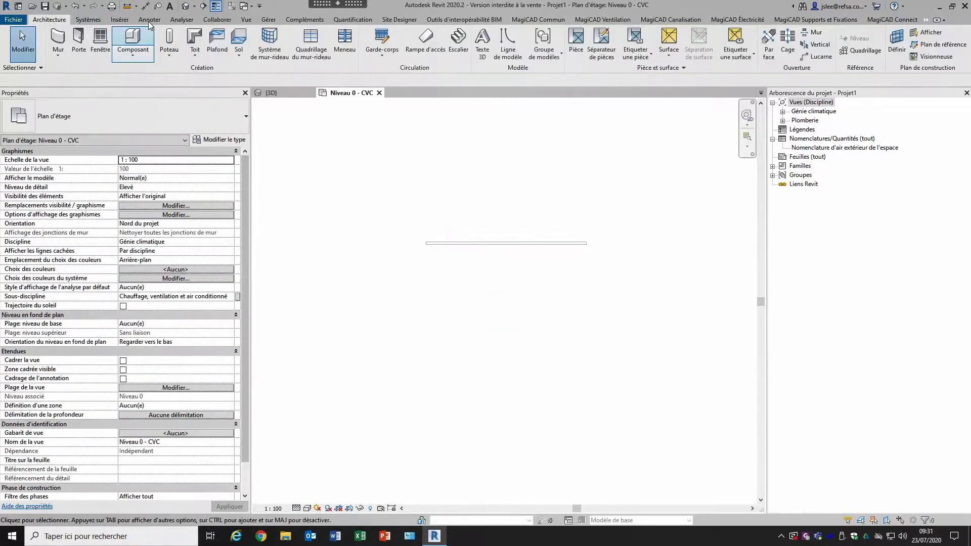
Step: Place a Plinthe chauffante 100 x 50 mm as mechanical equipment on the new wall and view it in 3D
click(88, 19)
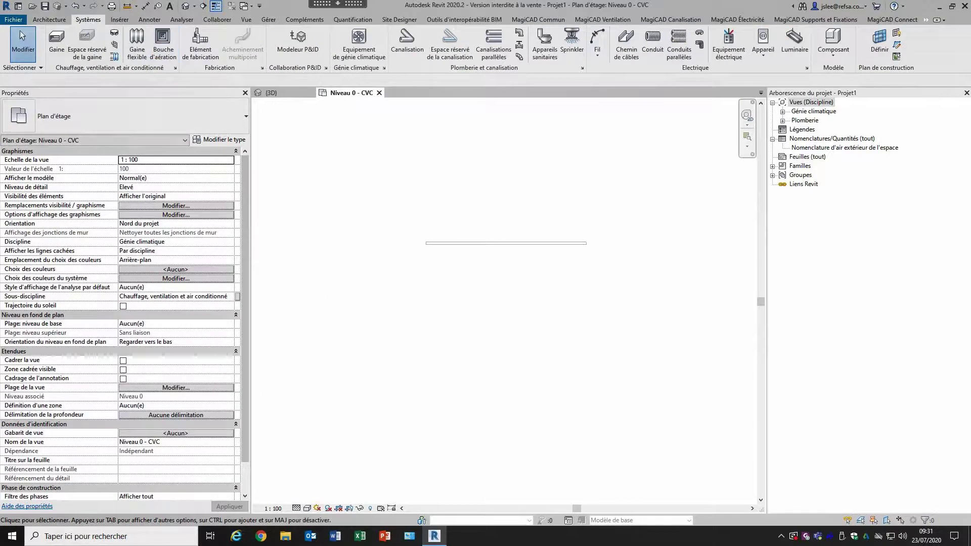
click(363, 55)
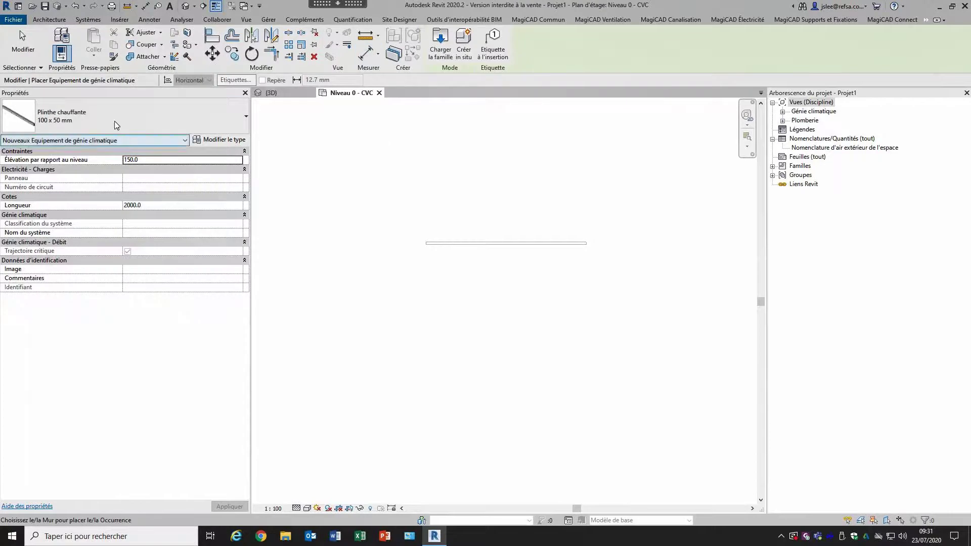
click(478, 247)
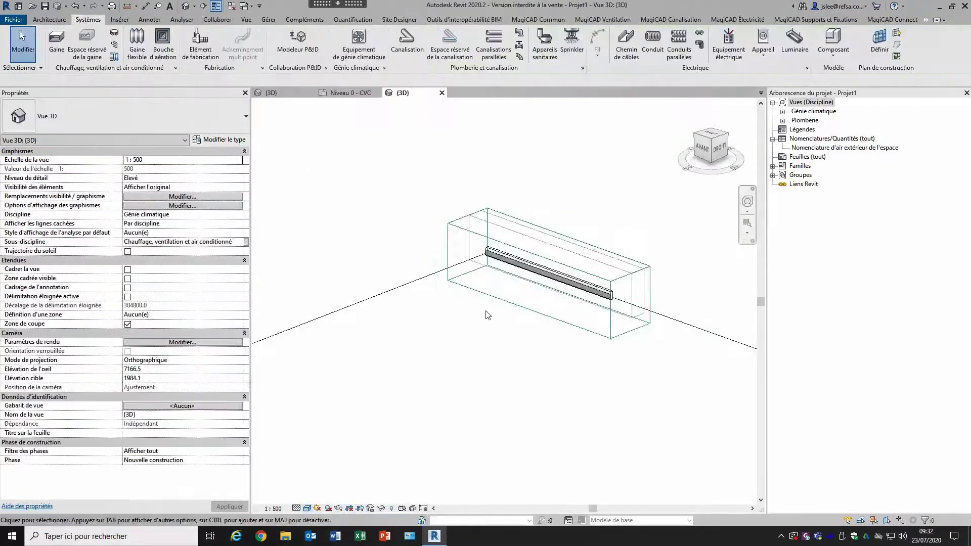
scroll(487, 314, up, 3)
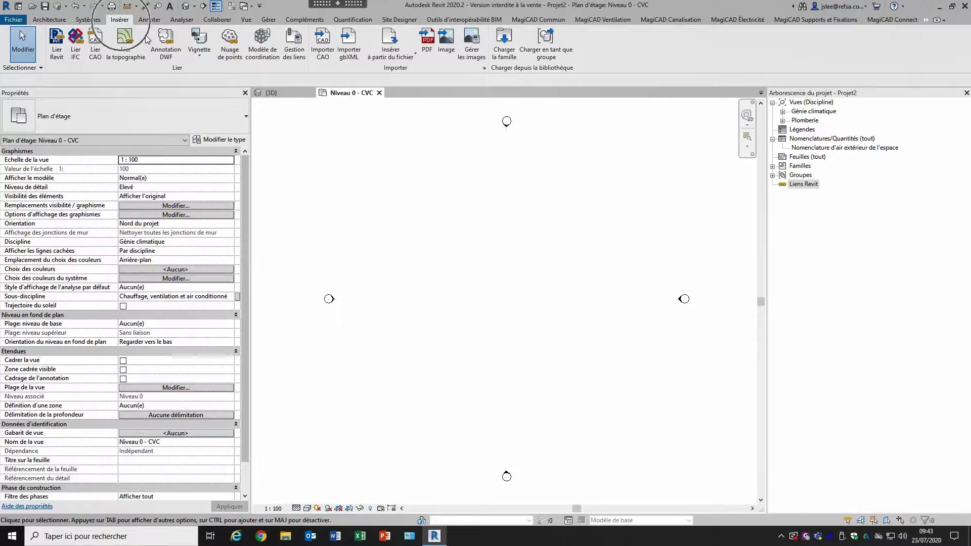
Step: Link the Revit model ARCHI_V.0.rvt into Projet2 with Auto - Origine interne vers origine interne positioning
click(56, 45)
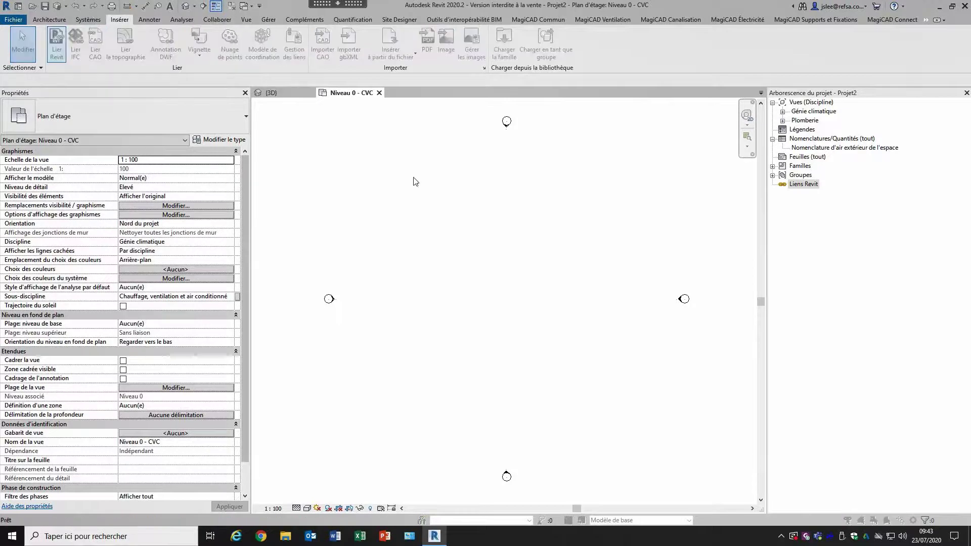
click(235, 169)
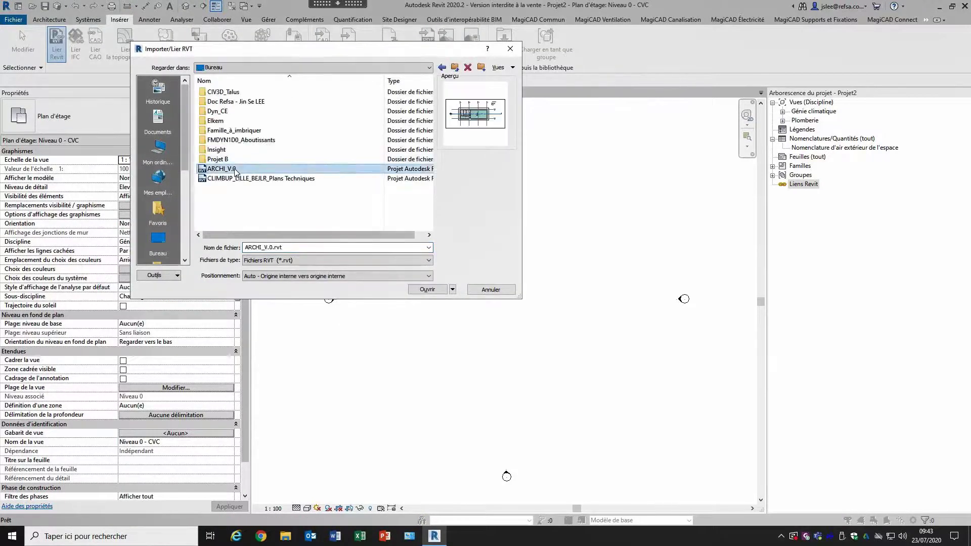
click(431, 289)
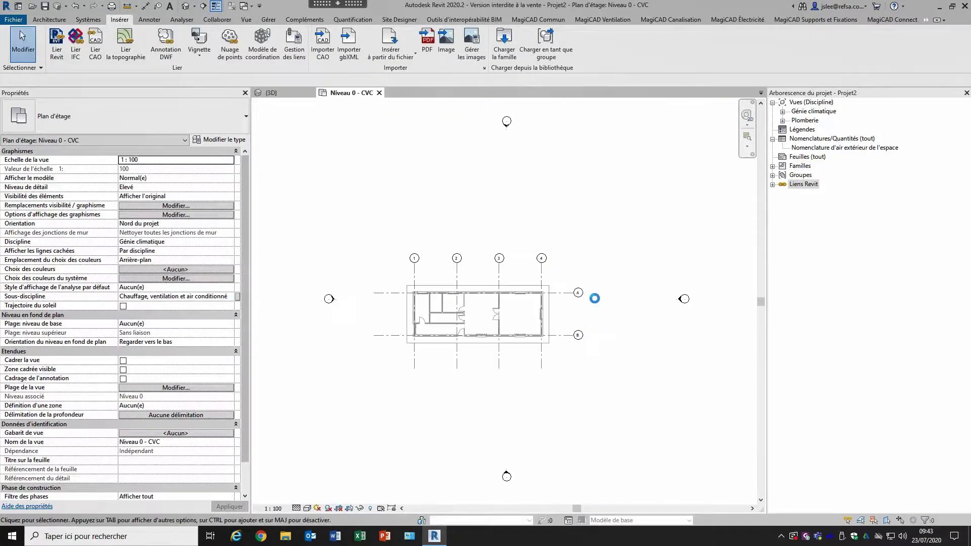
Step: Load the Plinthe chauffante family into Projet2 and try to host it on a wall of the linked architectural model
click(274, 93)
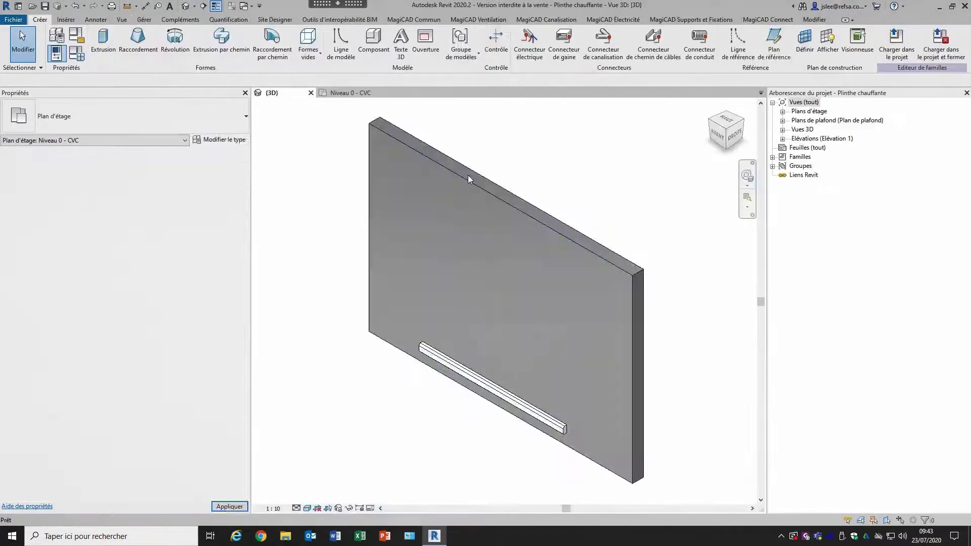
click(895, 46)
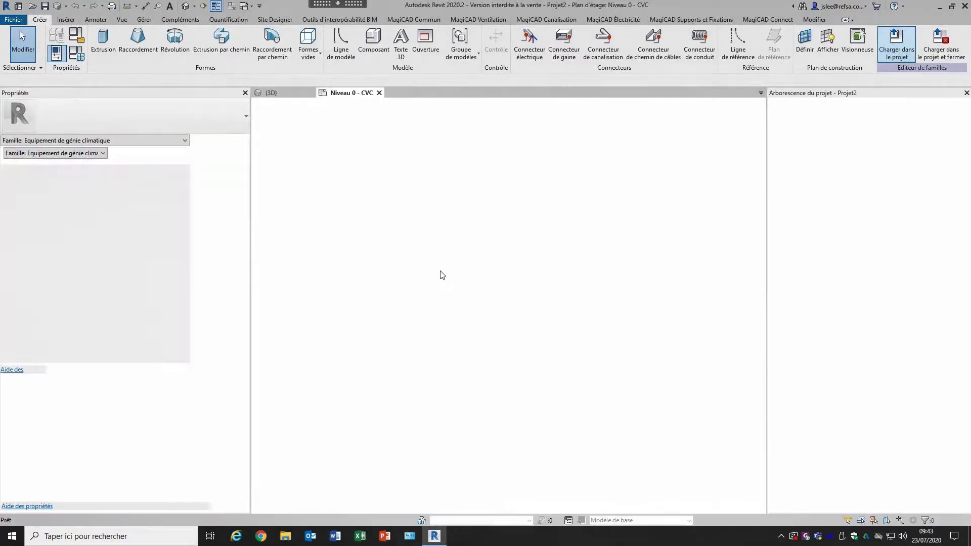
scroll(444, 278, up, 5)
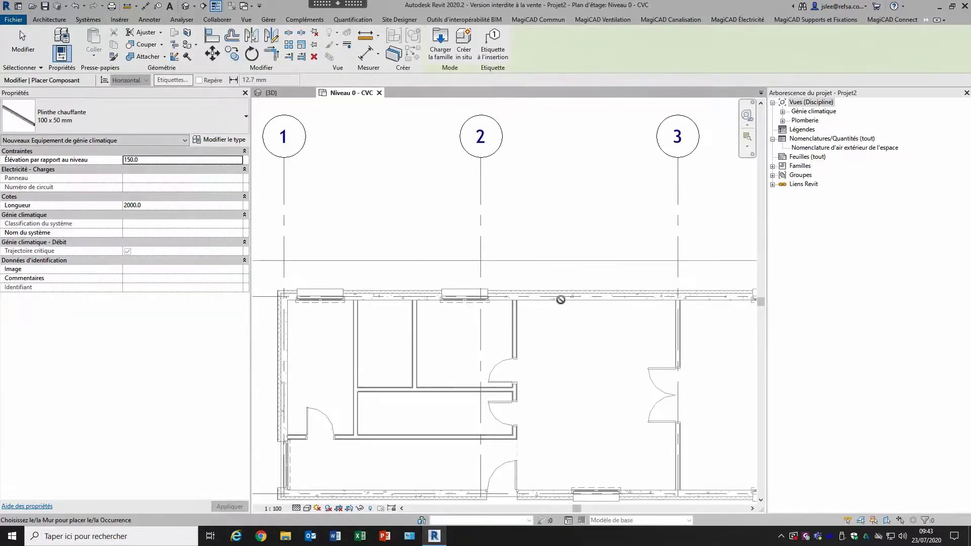
middle_drag(533, 381, 448, 302)
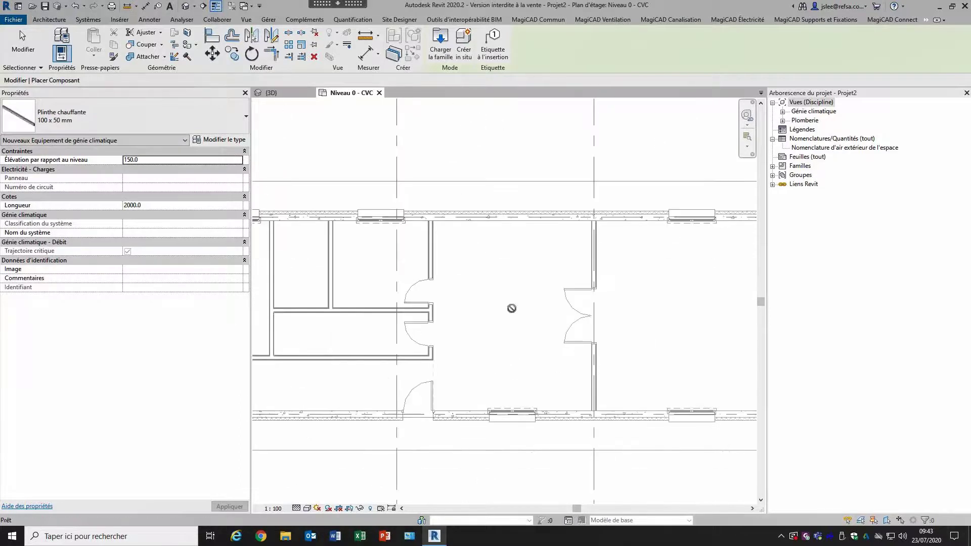
key(Escape)
key(Escape)
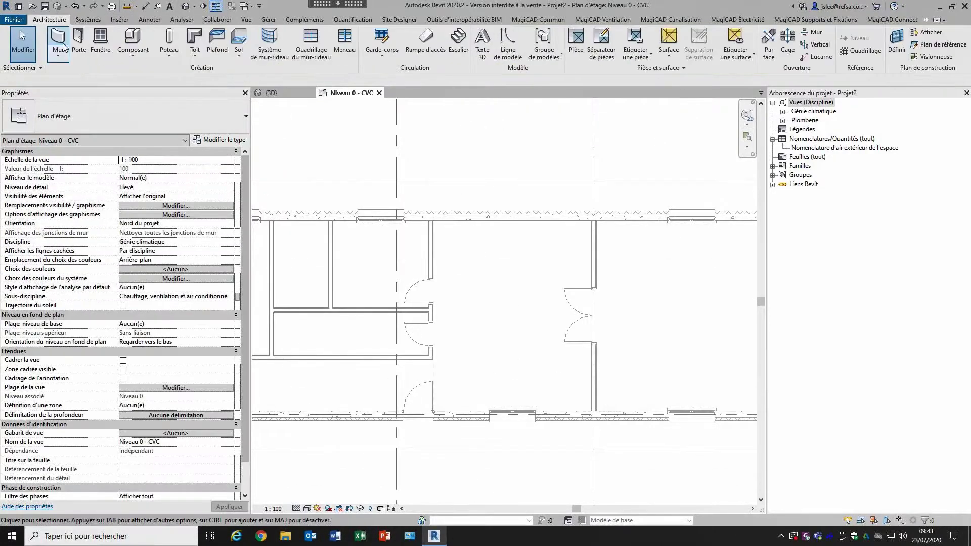
Step: Create a Générique - 200 mm wall in Projet2 by picking grid line 3 of the linked model
click(59, 41)
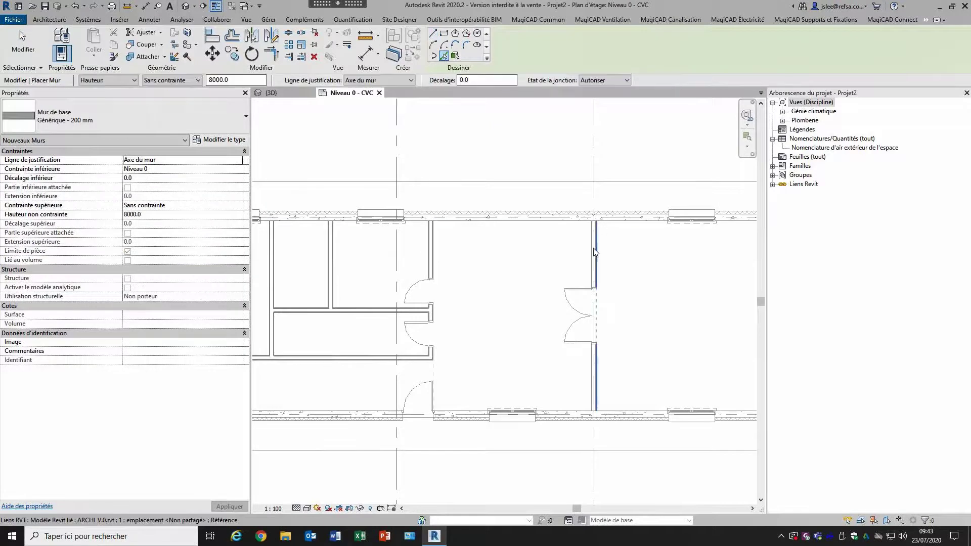
scroll(594, 251, up, 1)
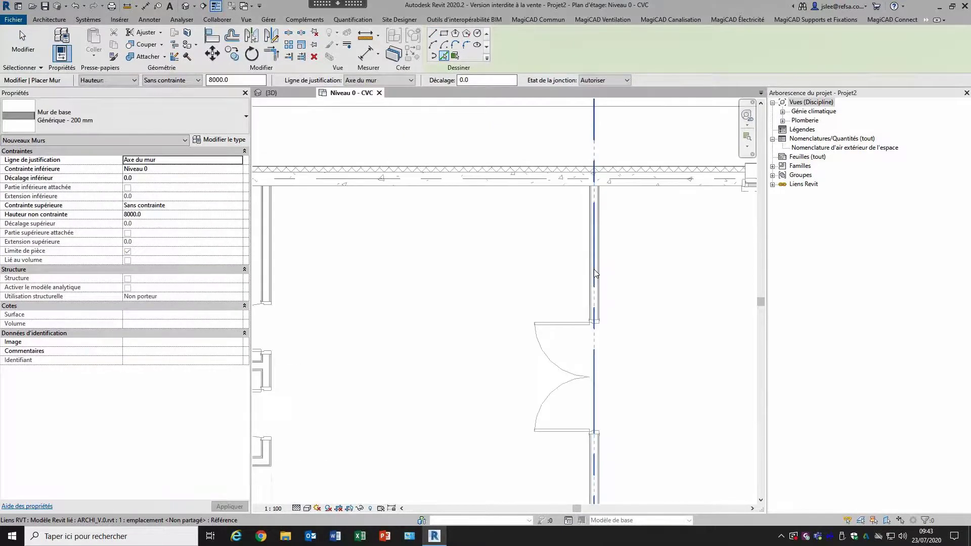
scroll(637, 283, down, 2)
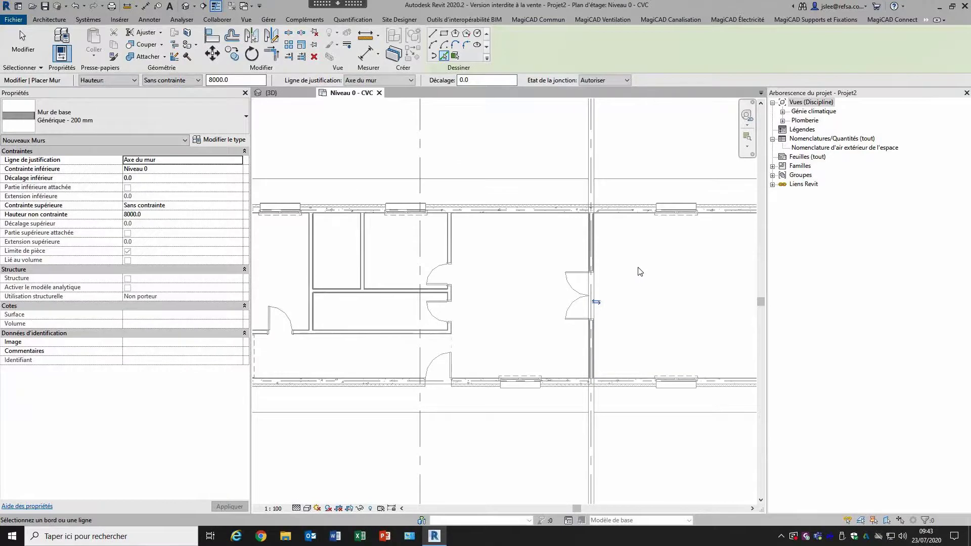
key(Escape)
scroll(685, 322, down, 2)
scroll(685, 321, down, 2)
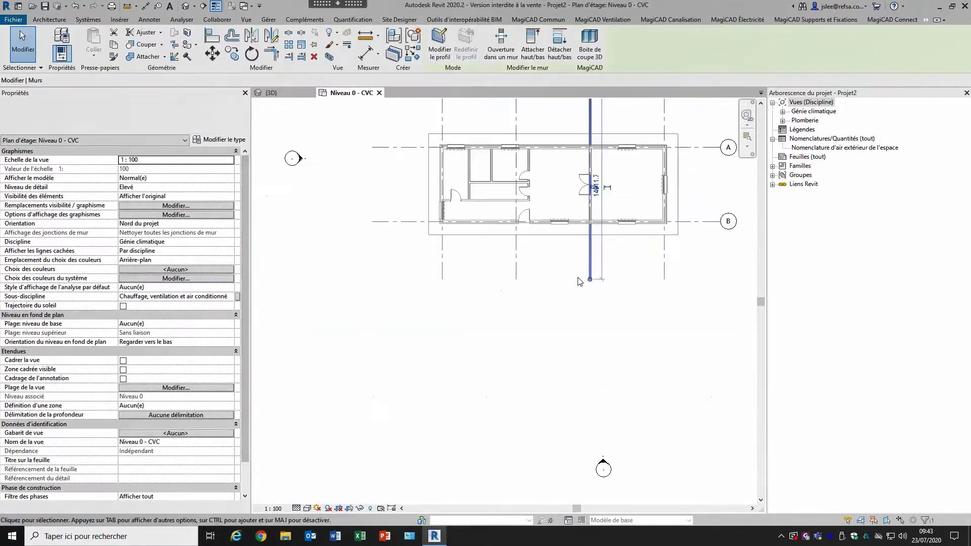
Step: Shorten the wall on grid line 3 to about 5600 mm so it spans between the linked building's two long exterior walls
click(590, 221)
middle_drag(602, 224, 595, 337)
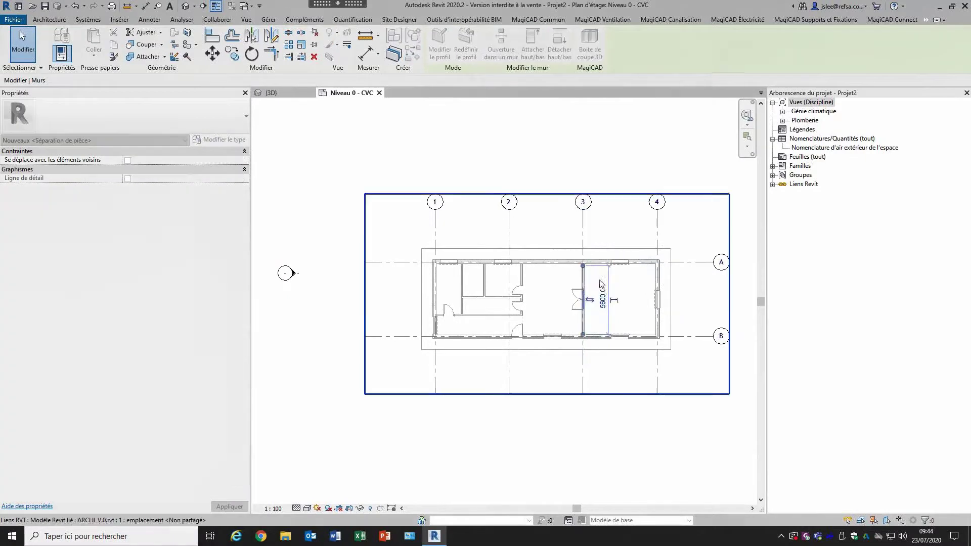
key(Escape)
key(Escape)
click(583, 293)
scroll(574, 287, up, 2)
click(49, 19)
key(Escape)
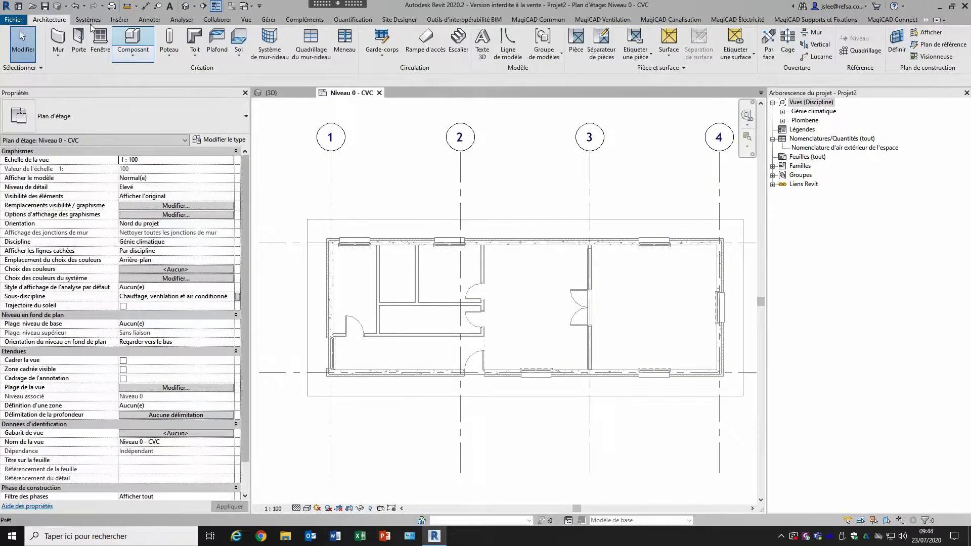
click(88, 19)
click(359, 45)
scroll(593, 281, up, 3)
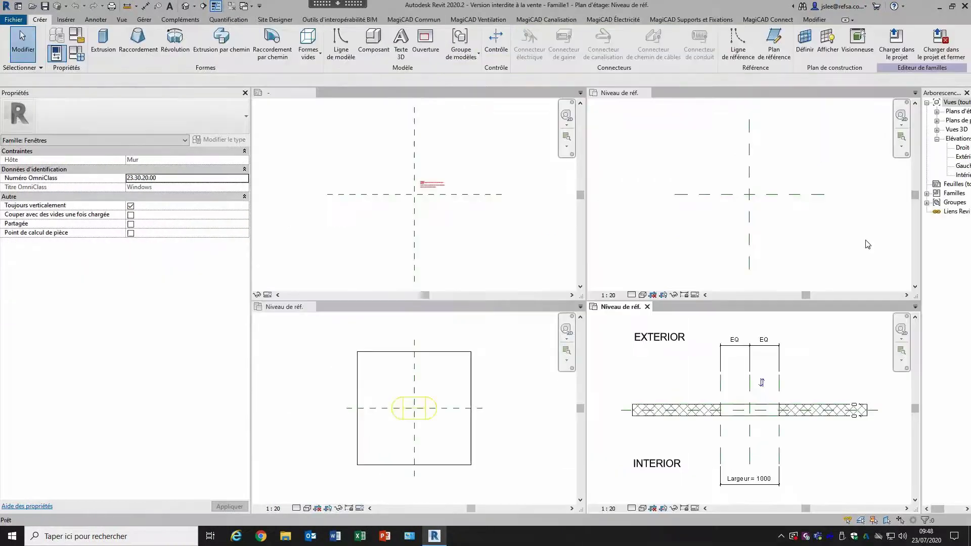
Step: Activate the ceiling-hosted luminaire, generic annotation and Famille2 templates in turn to compare their family properties and hosts
click(528, 365)
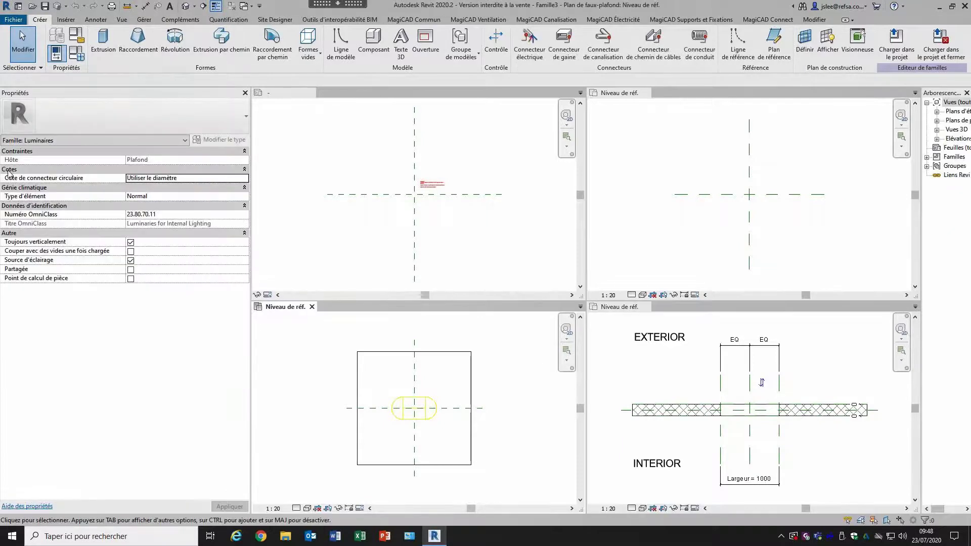
click(355, 230)
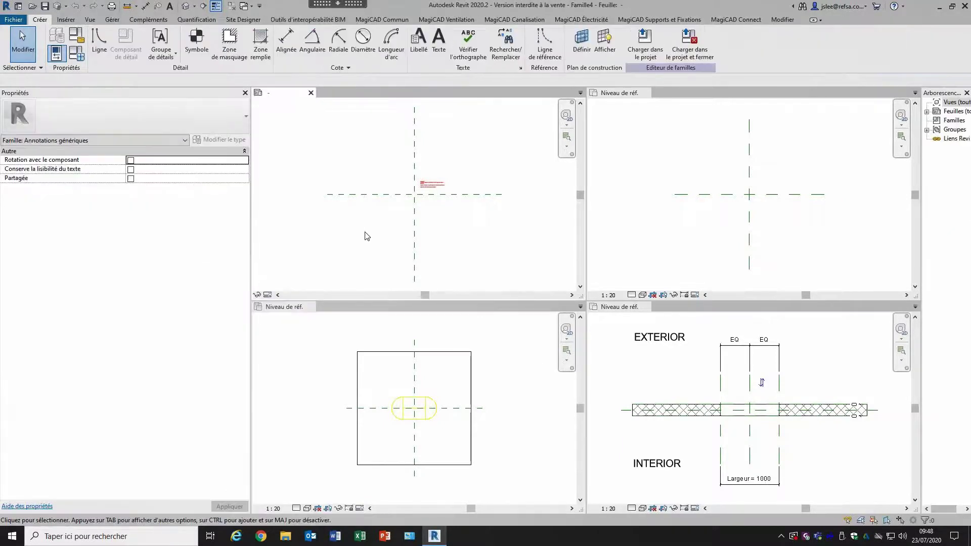
click(679, 222)
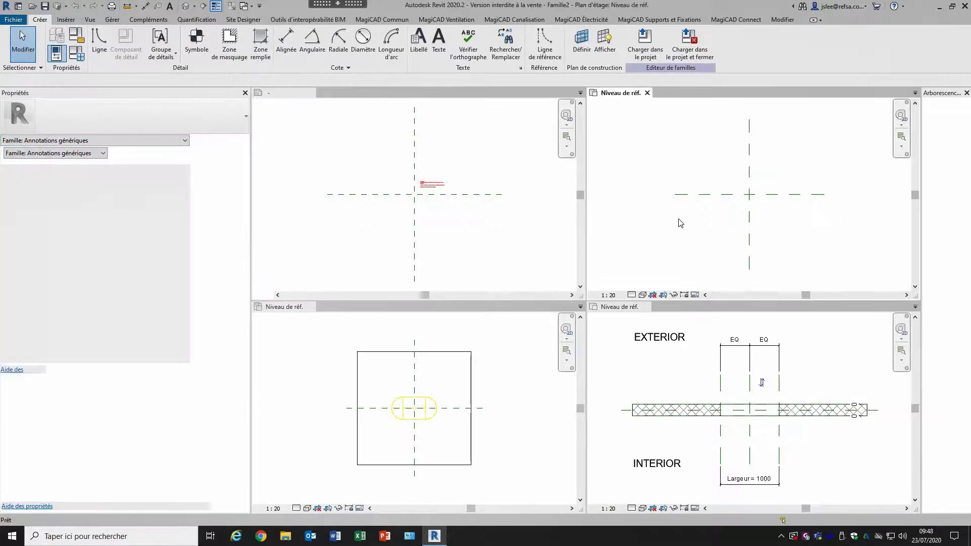
key(ctrl)
key(ctrl)
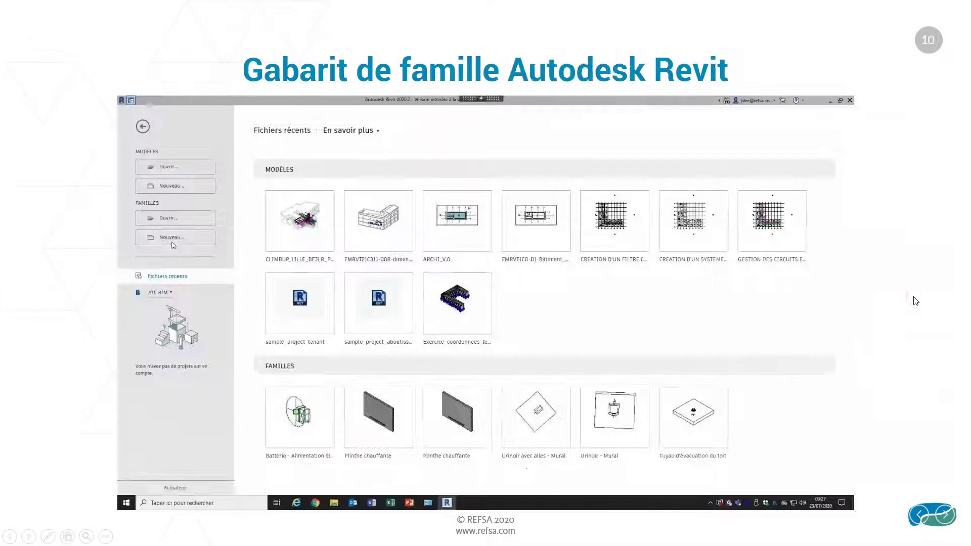
click(916, 302)
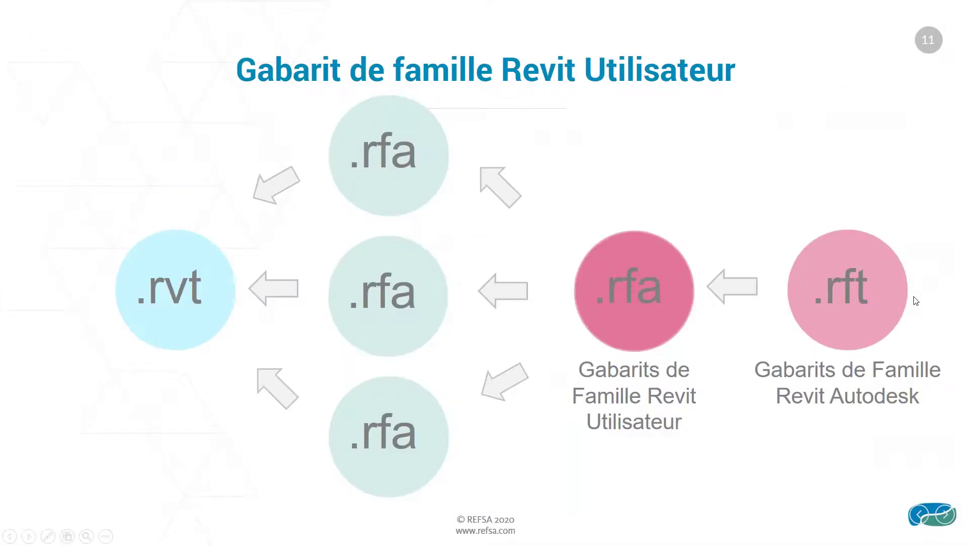
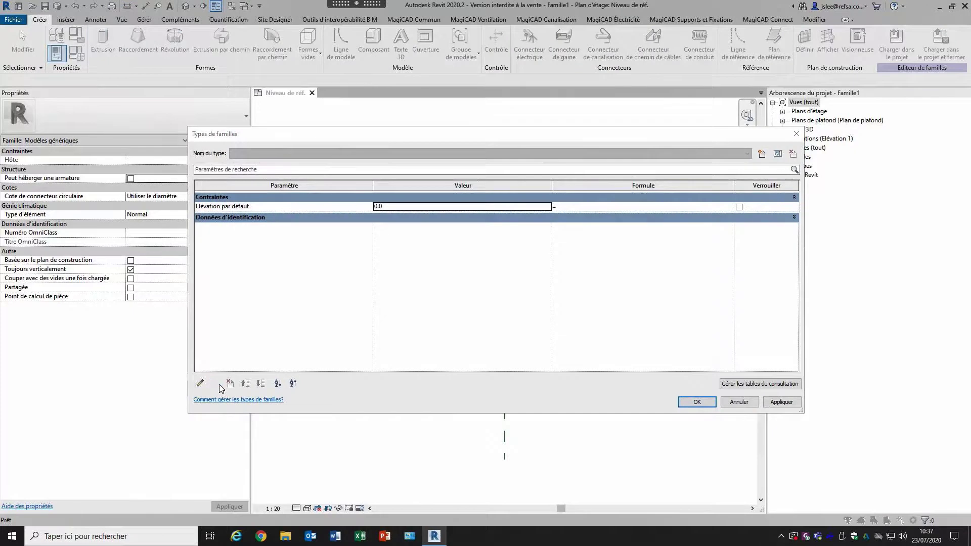
Step: Add the shared type parameter REFSA_Echelon1 to the generic model family, grouped under Données
click(391, 219)
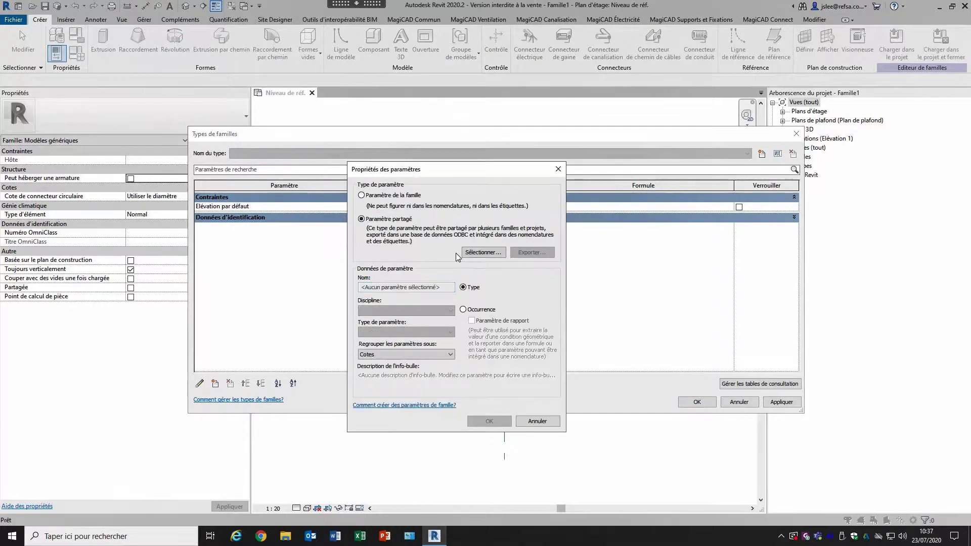
click(483, 252)
click(553, 305)
click(417, 355)
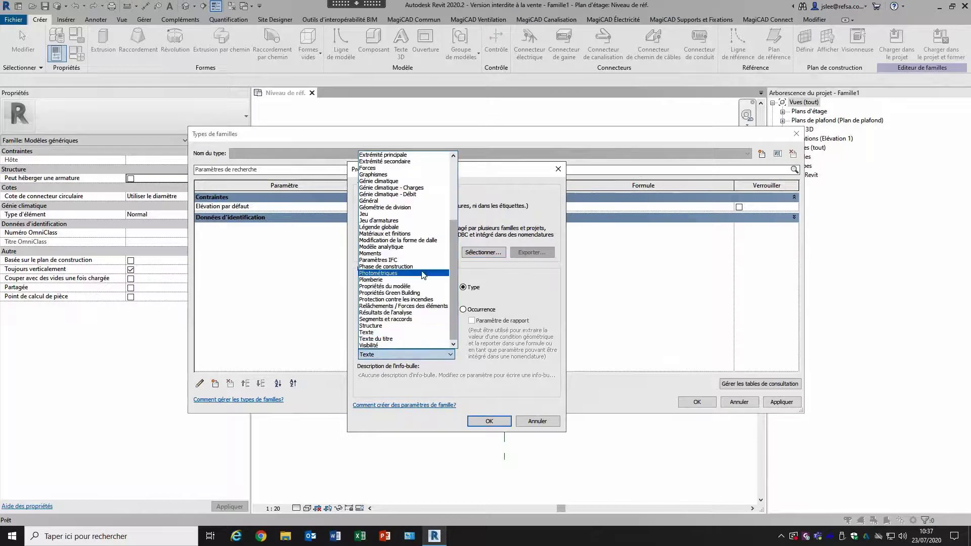
scroll(405, 271, up, 2)
scroll(453, 190, up, 3)
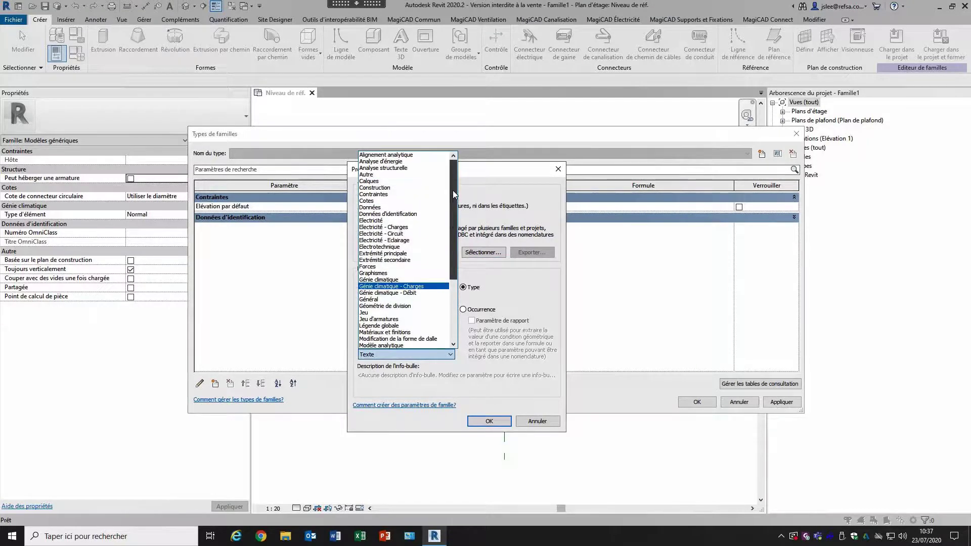
click(377, 207)
click(489, 423)
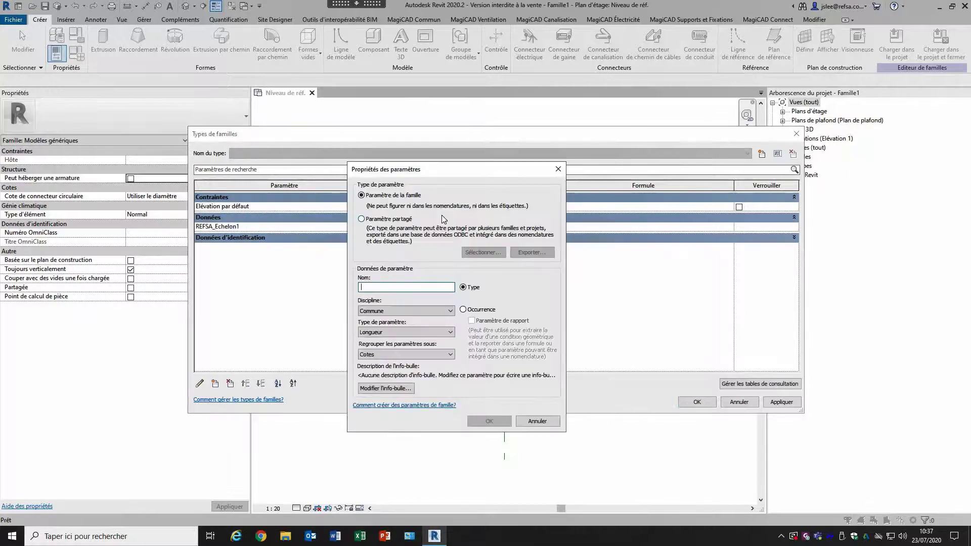
Step: Add the shared type parameter REFSA_Echelon2 from the PG_DATA group, grouped under Données
click(401, 221)
click(476, 253)
click(521, 195)
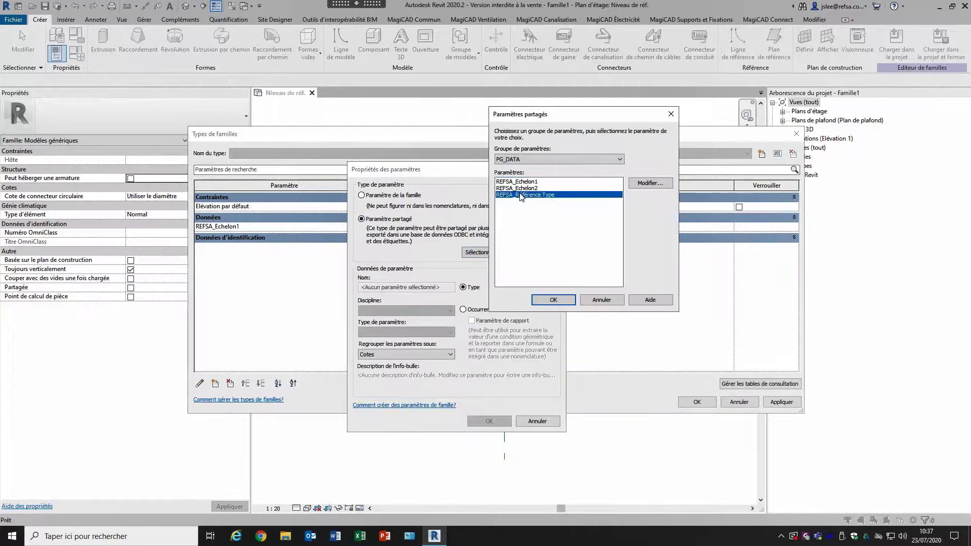
click(525, 188)
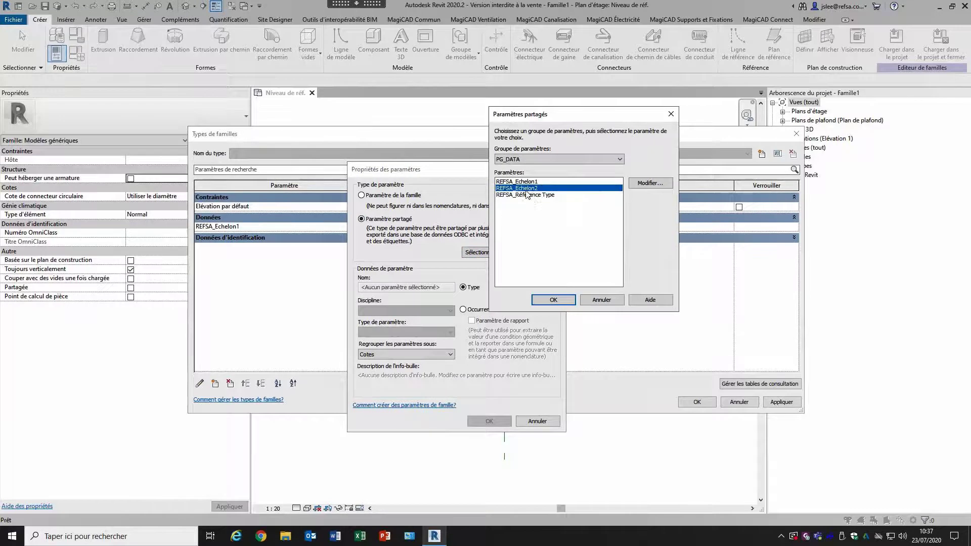
click(553, 298)
click(444, 357)
scroll(440, 357, up, 3)
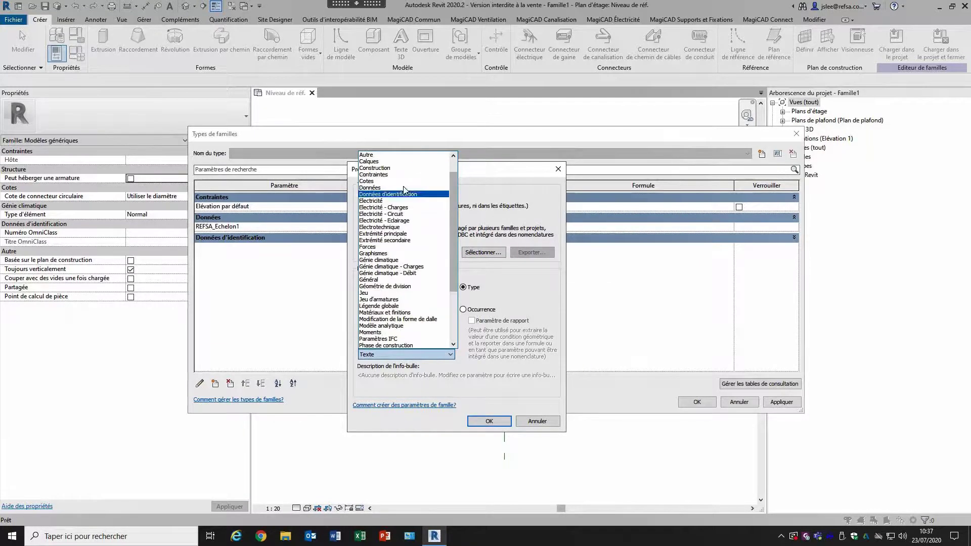
click(385, 189)
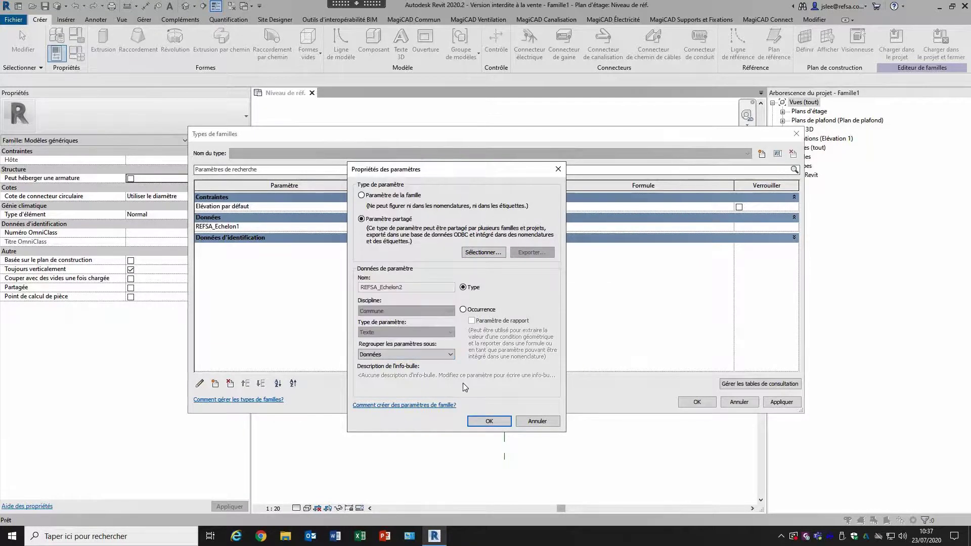
click(487, 421)
Step: Add the shared type parameter REFSA_Référence Type under Données and apply the new family parameters
click(215, 383)
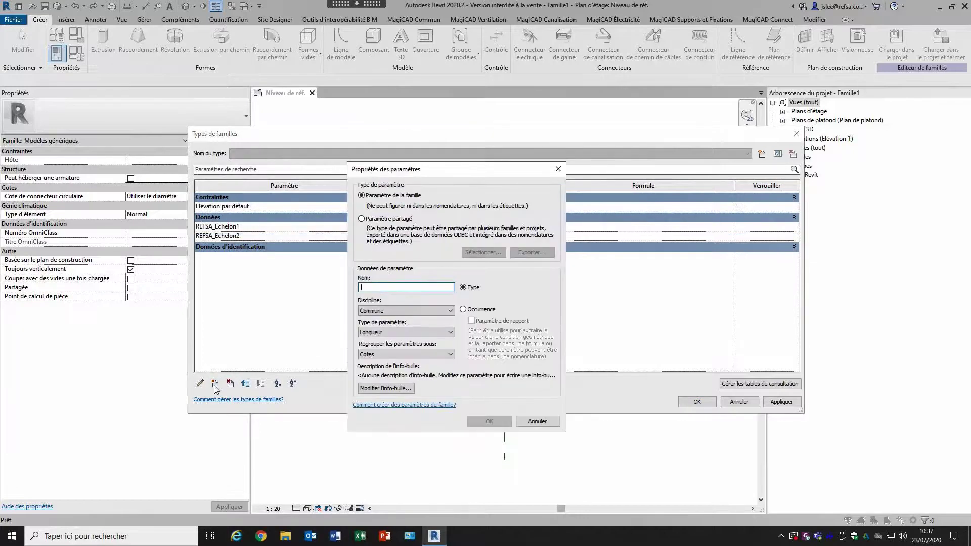
click(389, 219)
click(483, 252)
click(523, 195)
click(550, 298)
click(426, 354)
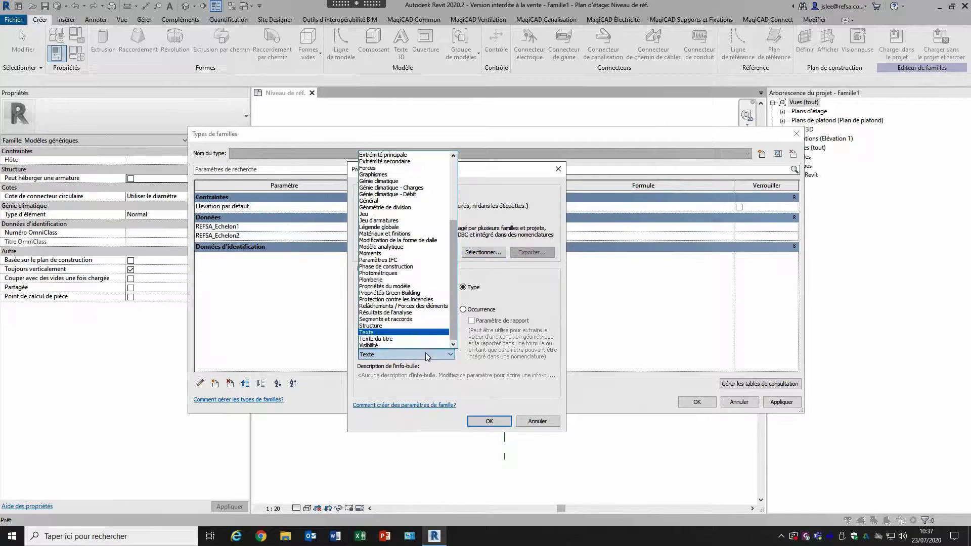
scroll(410, 204, up, 2)
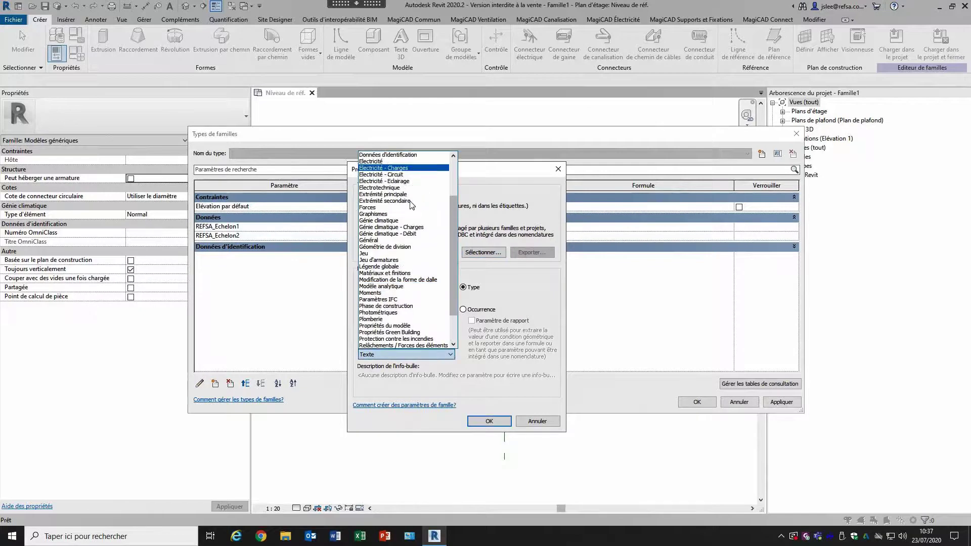
scroll(411, 204, up, 1)
click(387, 169)
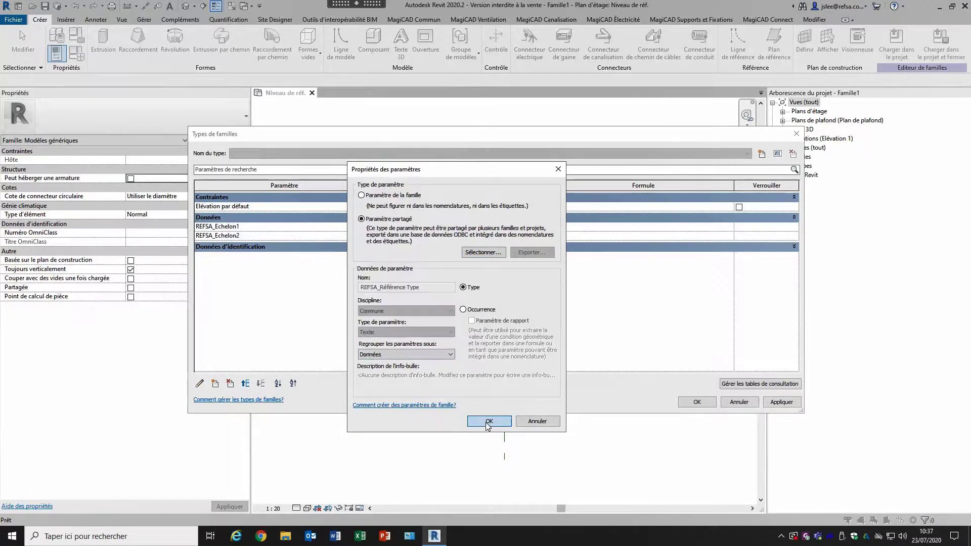
click(488, 422)
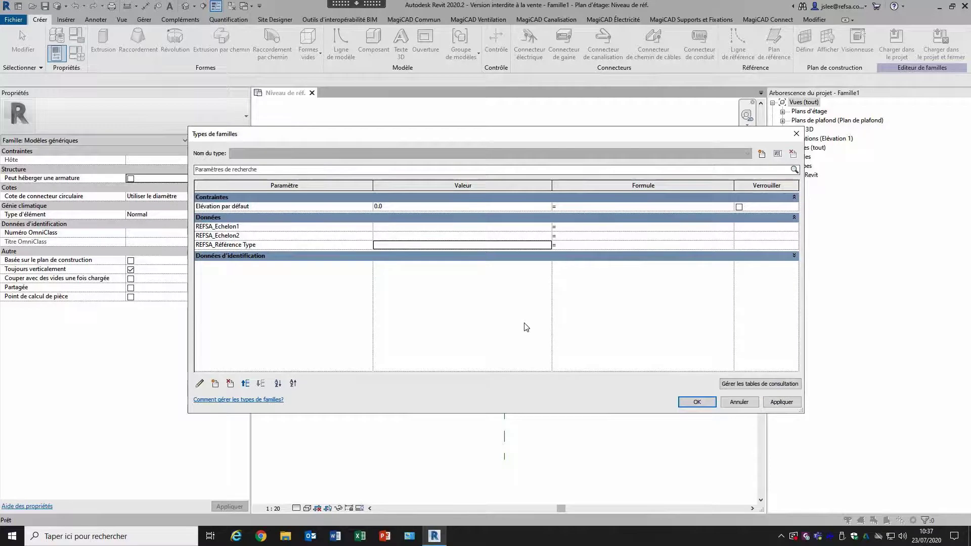
click(786, 405)
click(696, 403)
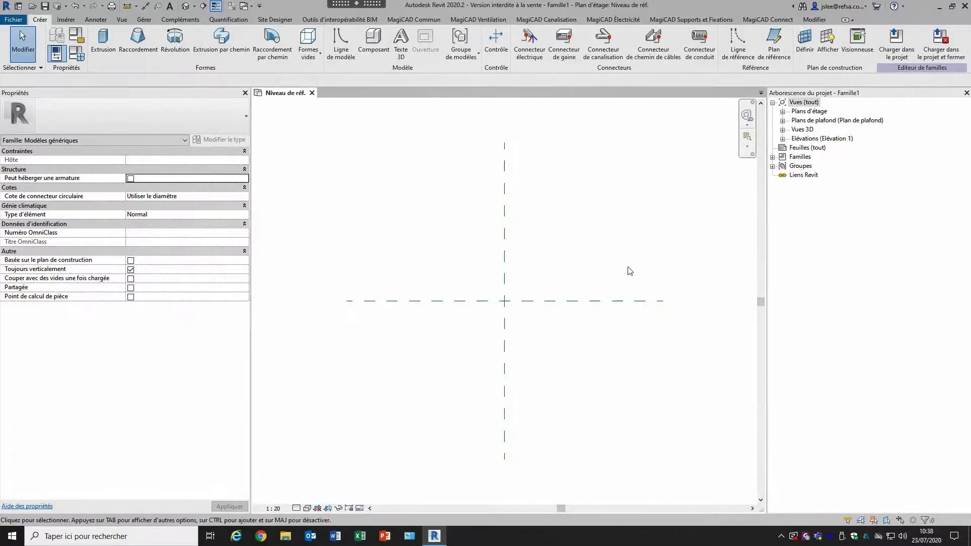
Step: Draw two horizontal and two vertical reference planes around the family's centre, the vertical ones about 909 mm and 880 mm from the centre plane
key(r)
key(p)
click(423, 231)
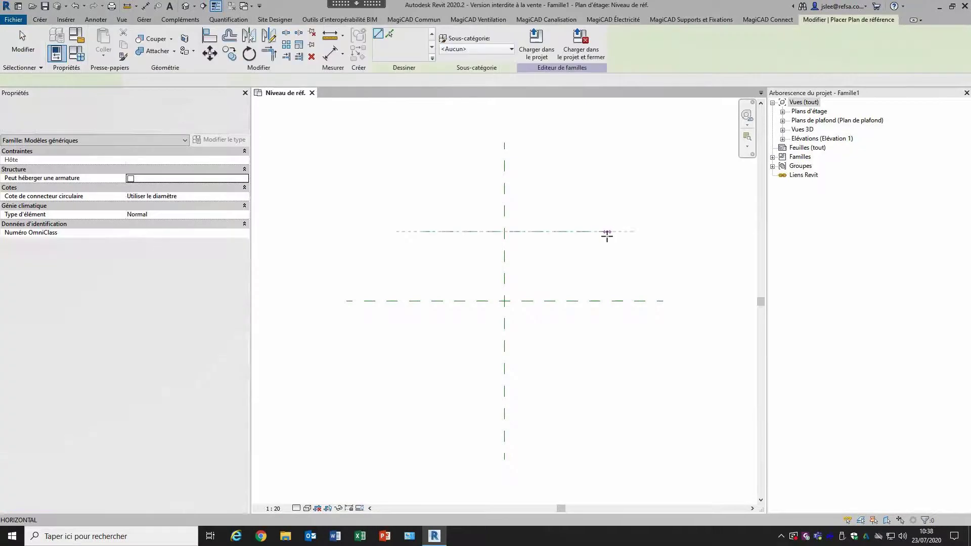
click(606, 231)
click(432, 202)
click(433, 355)
click(574, 203)
click(574, 356)
click(411, 340)
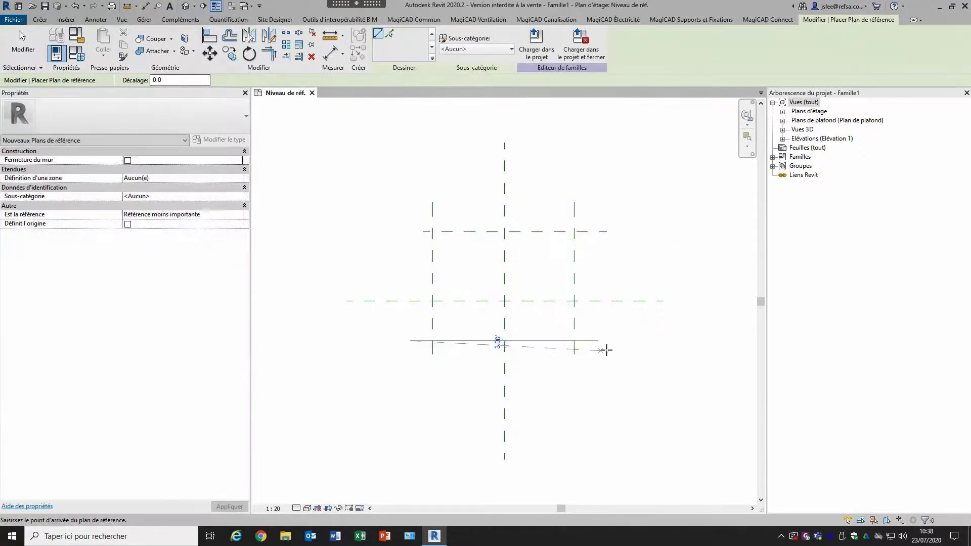
click(611, 341)
key(Escape)
key(Escape)
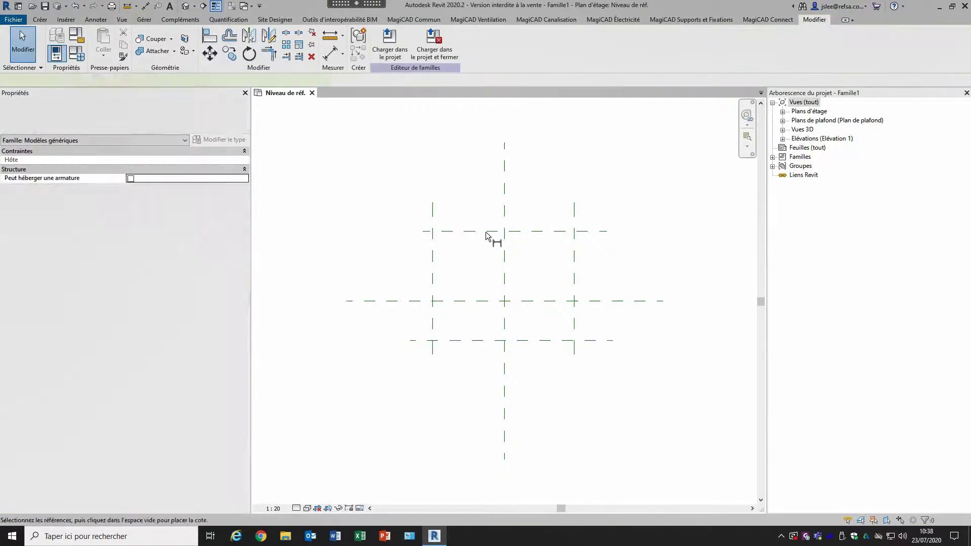
Step: Dimension the two vertical reference planes to the vertical centre plane and make both segments equal
key(d)
key(i)
click(432, 217)
click(504, 215)
click(573, 218)
click(592, 208)
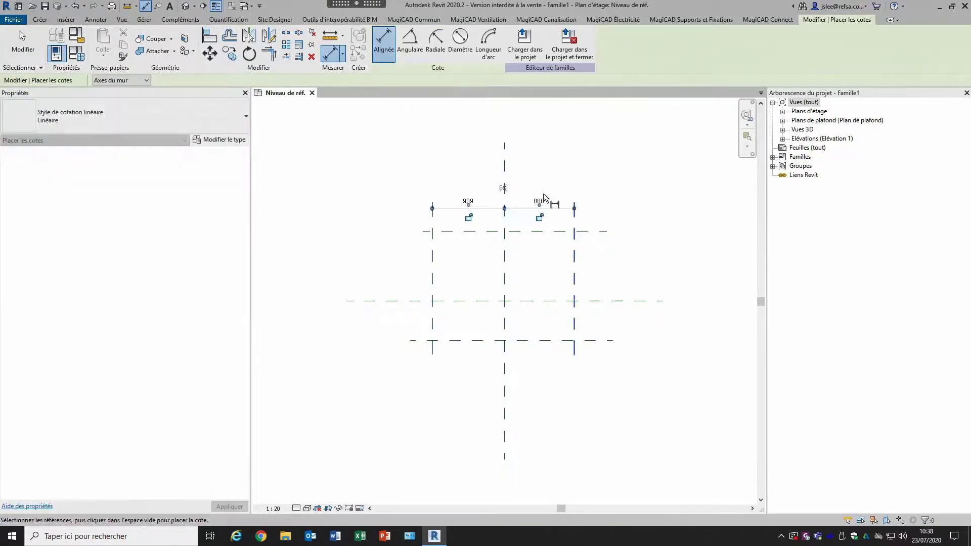
click(504, 188)
Step: Dimension the two horizontal reference planes to the horizontal centre plane and make both segments equal
click(597, 232)
click(611, 300)
click(616, 341)
click(625, 361)
click(645, 289)
Step: Add overall aligned dimensions between the two outer vertical reference planes and between the two outer horizontal ones
click(434, 349)
click(574, 351)
click(549, 400)
click(445, 261)
click(434, 341)
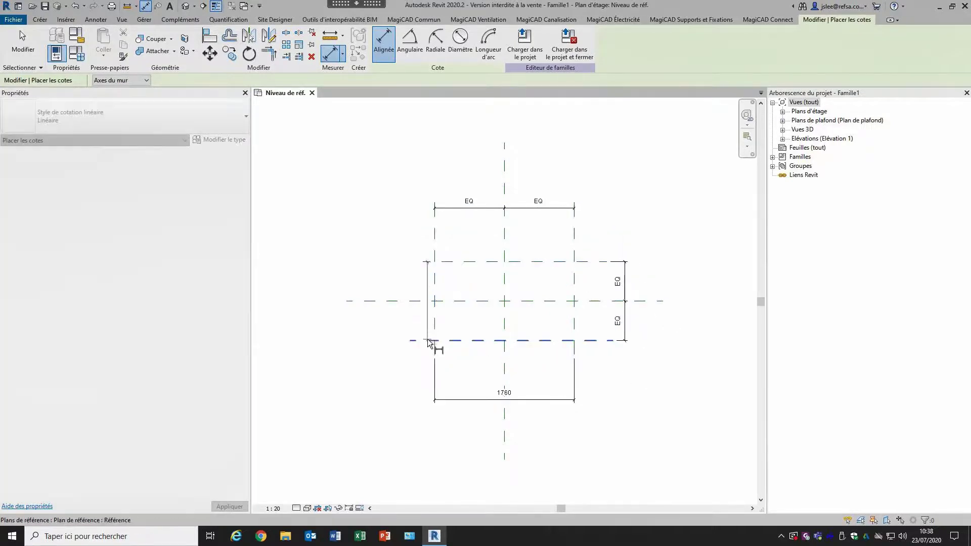
click(403, 306)
key(Escape)
key(Escape)
Step: Label the overall dimension between the vertical reference planes with a new family type parameter REFSA_Longueur
click(473, 400)
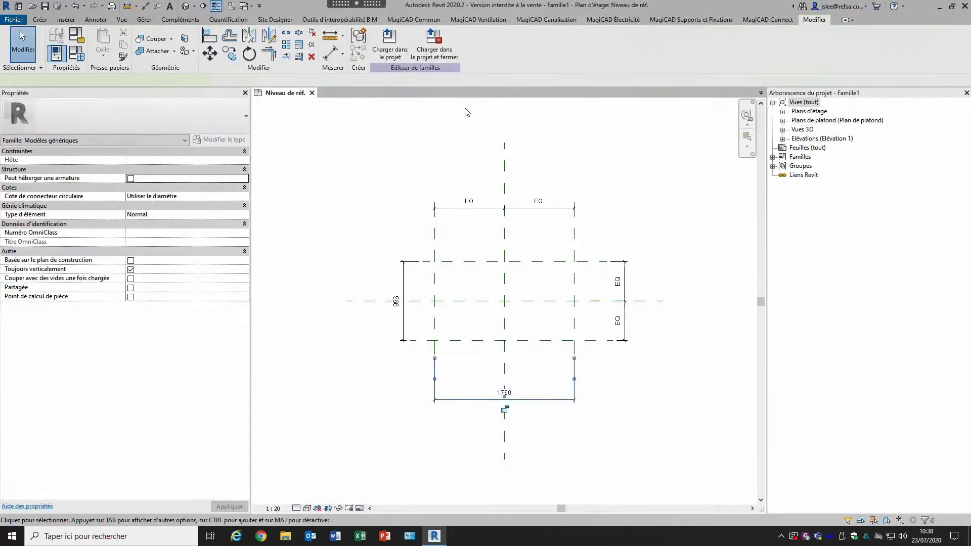
text(REFSA_Longueur)
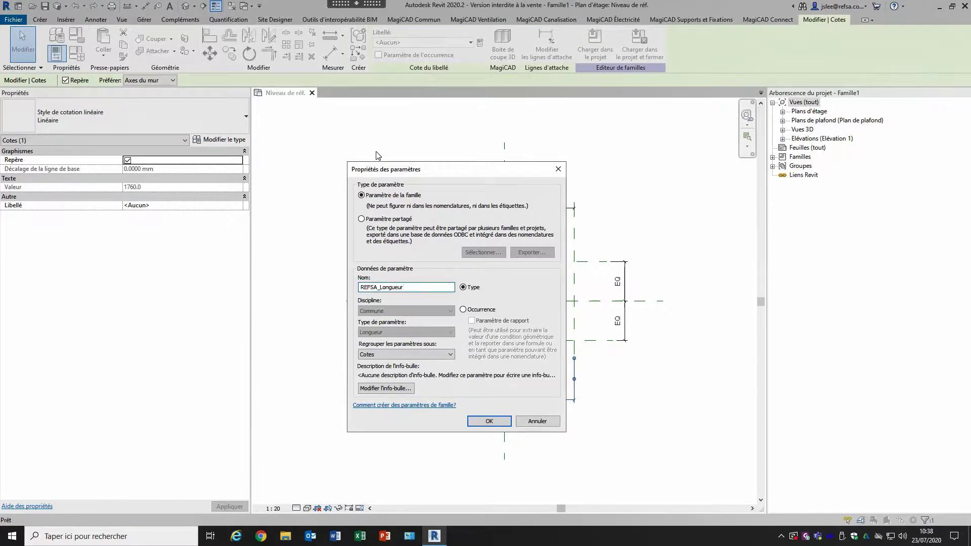
key(Return)
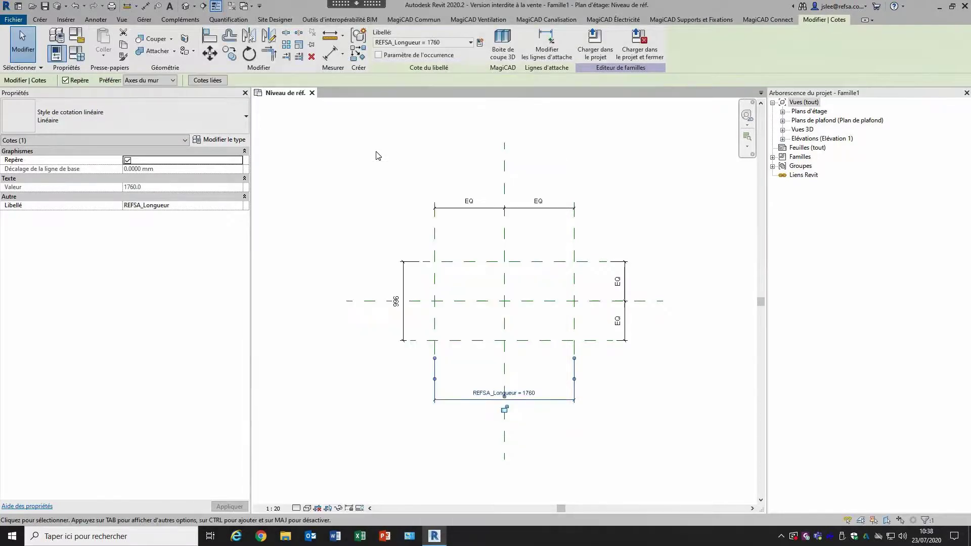
Step: Label the overall dimension between the horizontal reference planes with a new family type parameter REFSA_Largeur
click(389, 217)
click(397, 299)
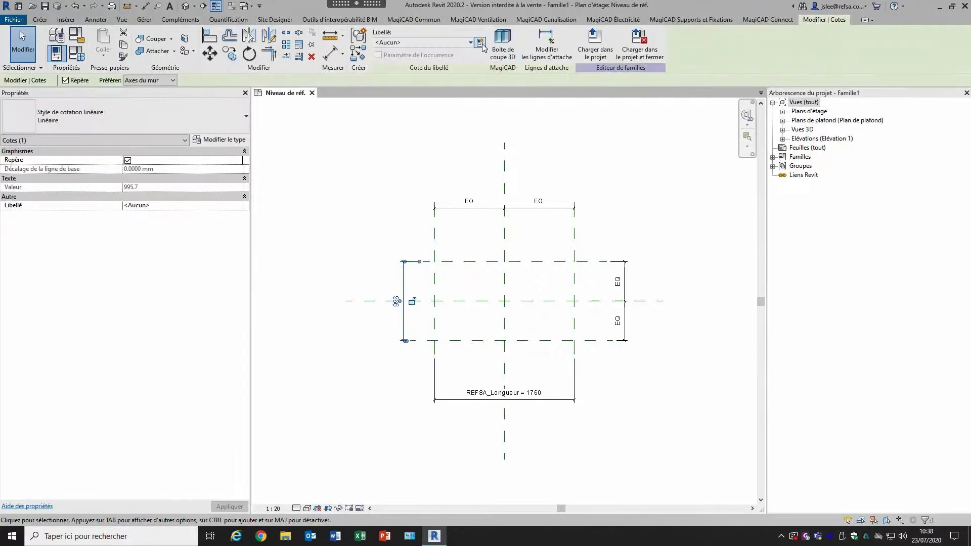
click(479, 42)
text(RE)
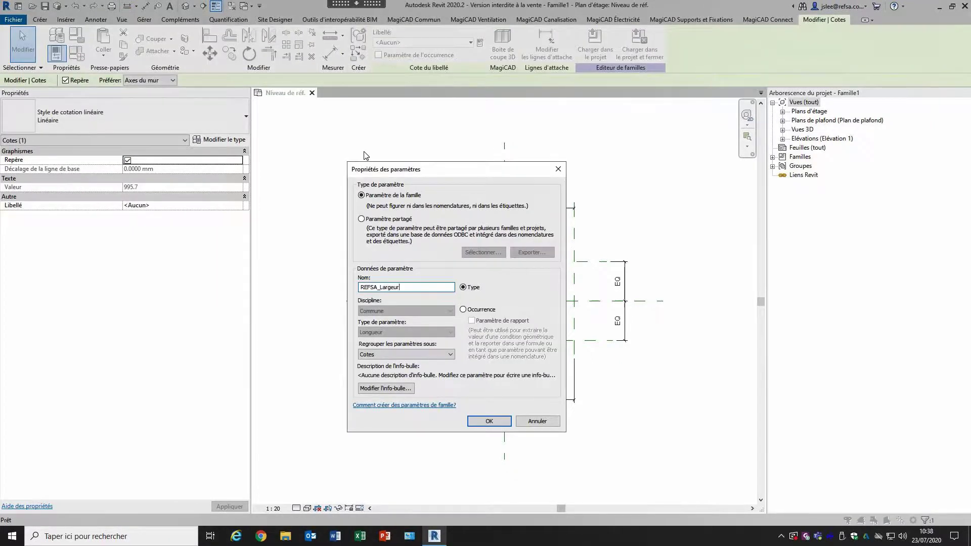
text(FSA_Largeur)
click(489, 421)
click(653, 385)
Step: Draw another vertical reference plane about 278 mm outside the right-hand vertical reference plane
key(r)
key(p)
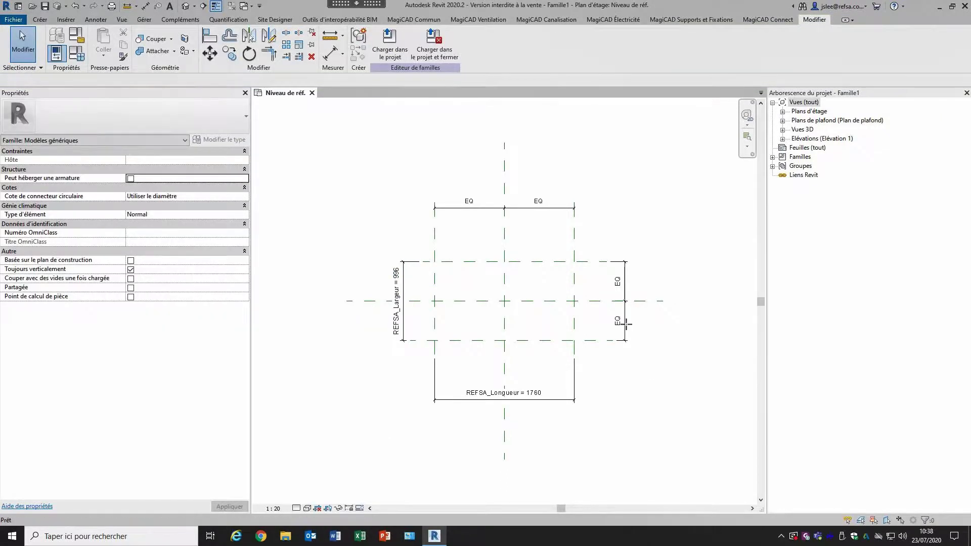
click(596, 231)
click(596, 385)
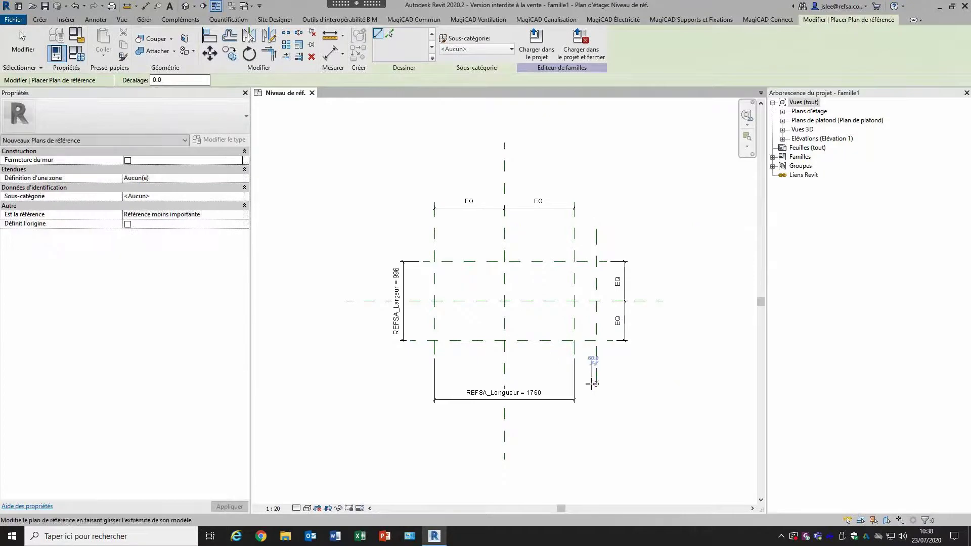
key(Escape)
key(Escape)
key(i)
click(573, 255)
click(596, 244)
key(Escape)
key(Escape)
Step: Set the new outer vertical reference plane's distance from the right-hand plane to 250 mm
click(597, 255)
click(585, 226)
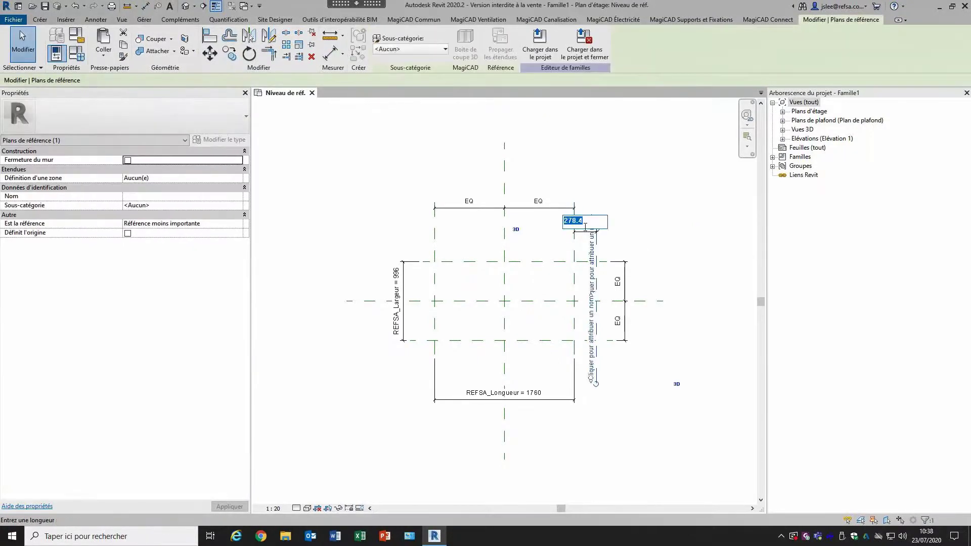
text(250)
key(Return)
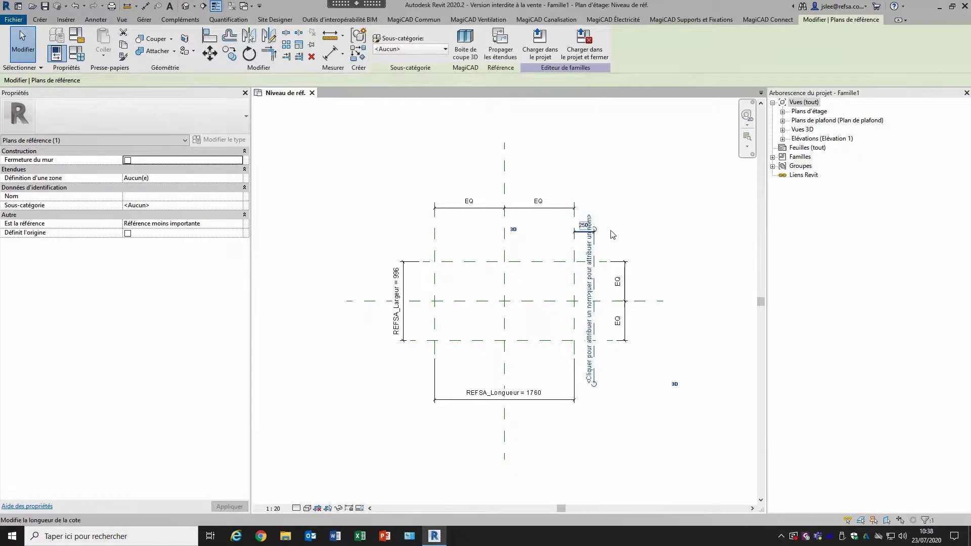
Step: Select the 250 mm dimension beside the outer vertical reference plane to check its properties
key(Escape)
scroll(592, 241, up, 2)
click(586, 231)
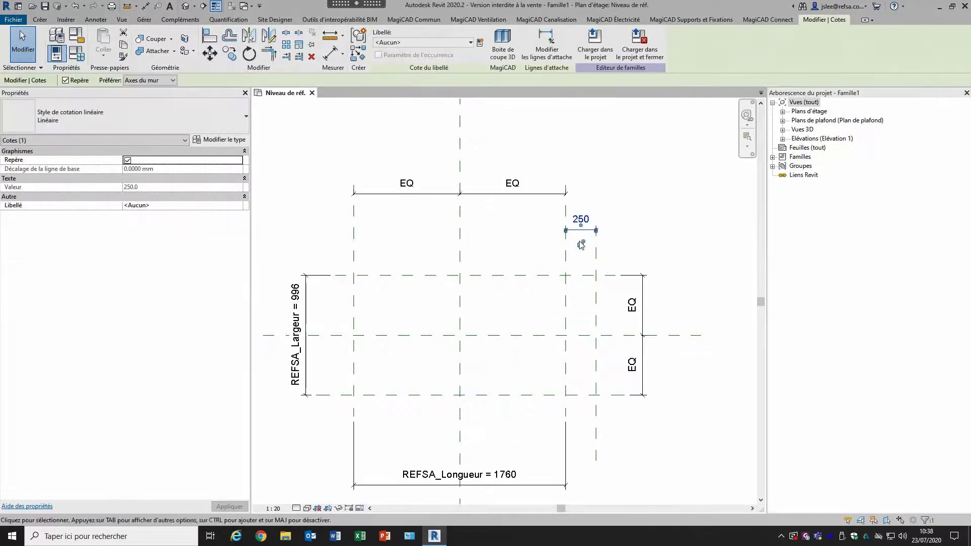
click(663, 248)
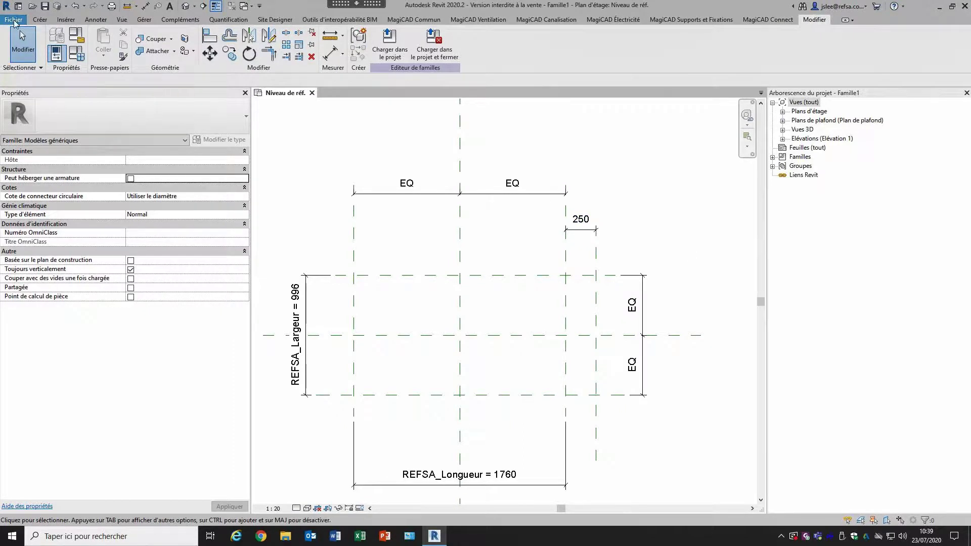
Step: Save the family as G_REFSA_Type_Projet in the Famille_à_imbriquer folder on the desktop
click(14, 20)
mouse_move(61, 142)
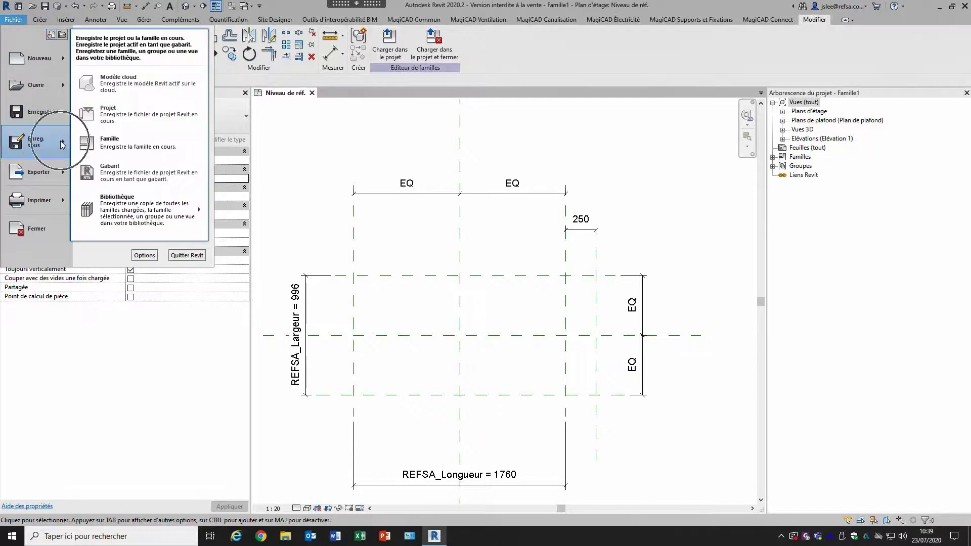
click(145, 149)
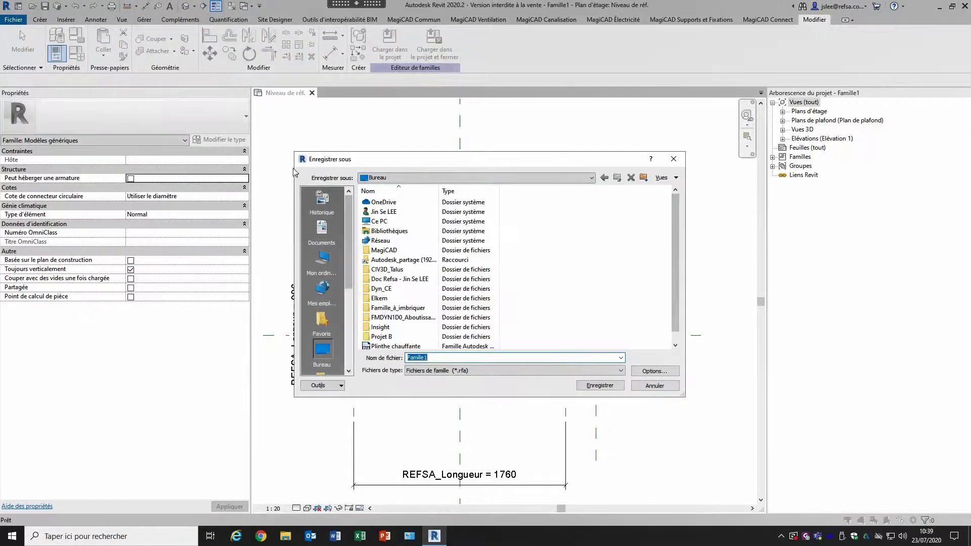
click(390, 309)
double_click(390, 309)
double_click(438, 358)
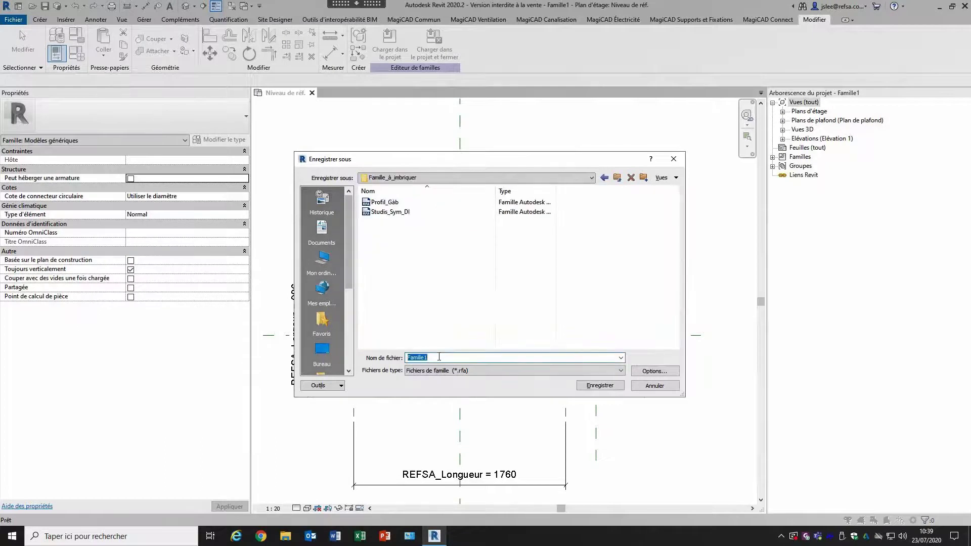
text(G)
click(446, 357)
click(600, 385)
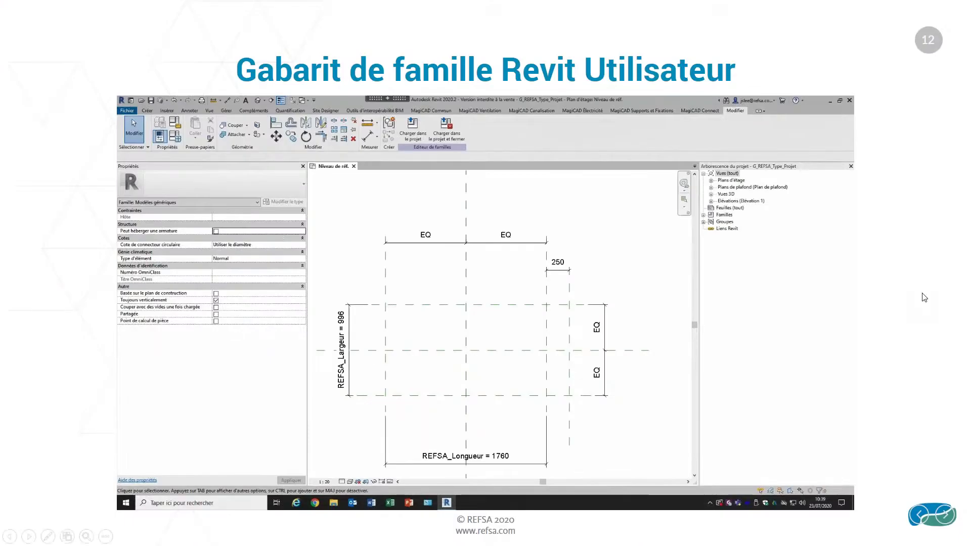
click(924, 297)
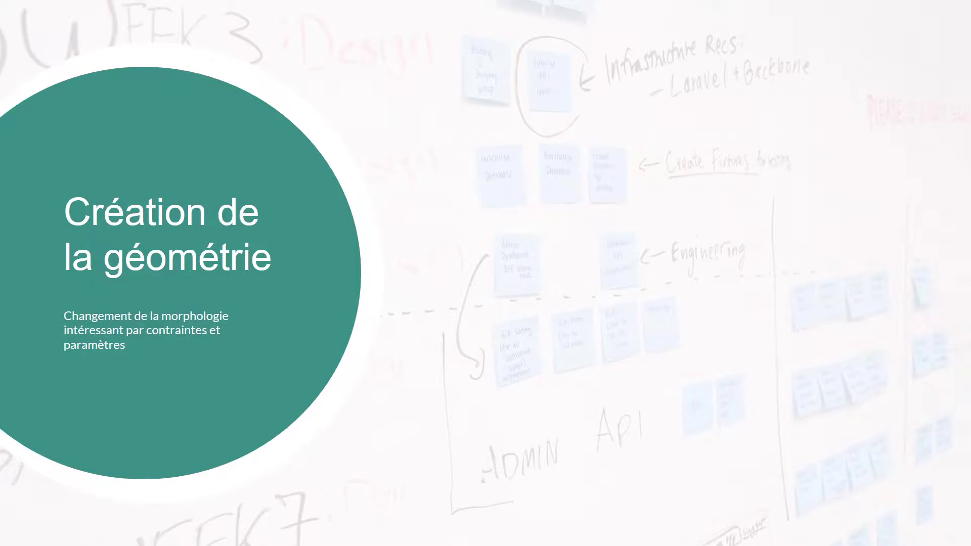
click(598, 365)
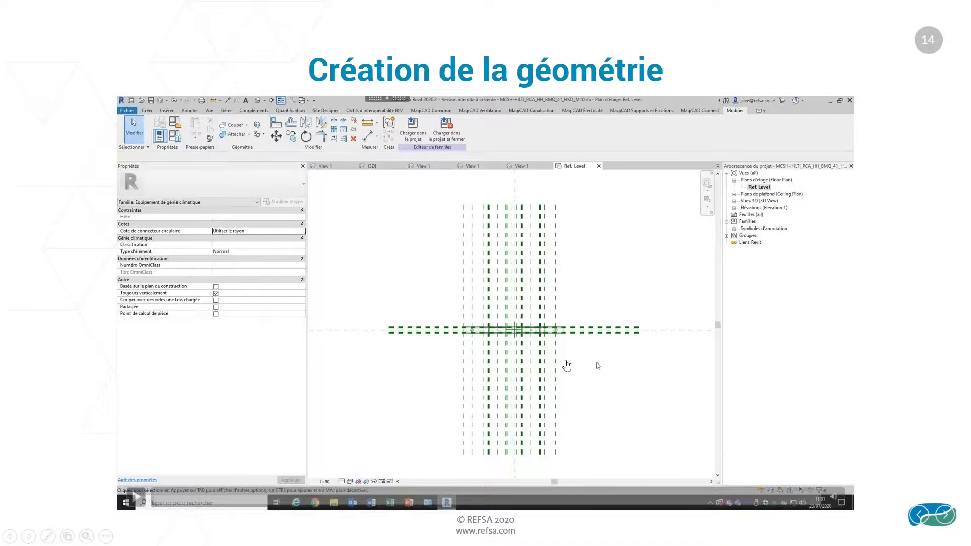
mouse_move(141, 498)
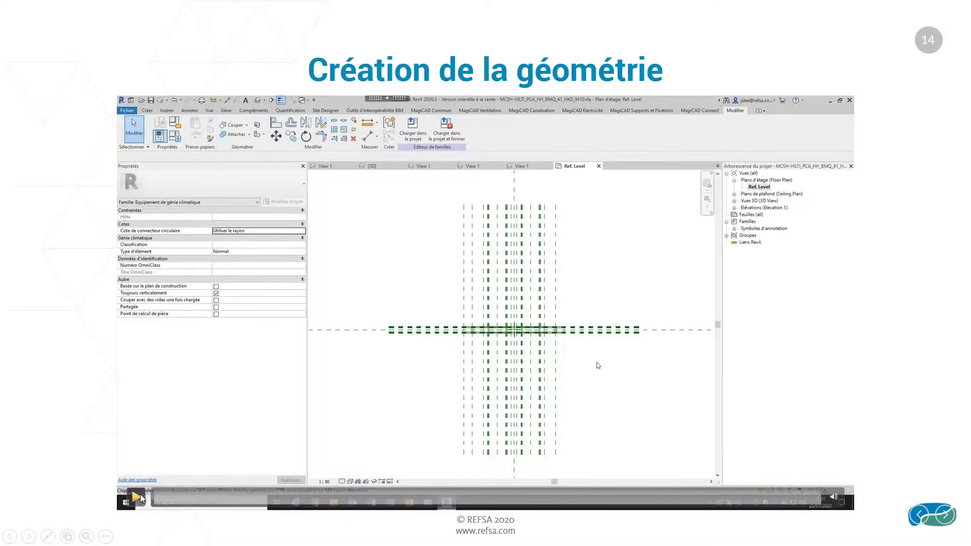
click(141, 498)
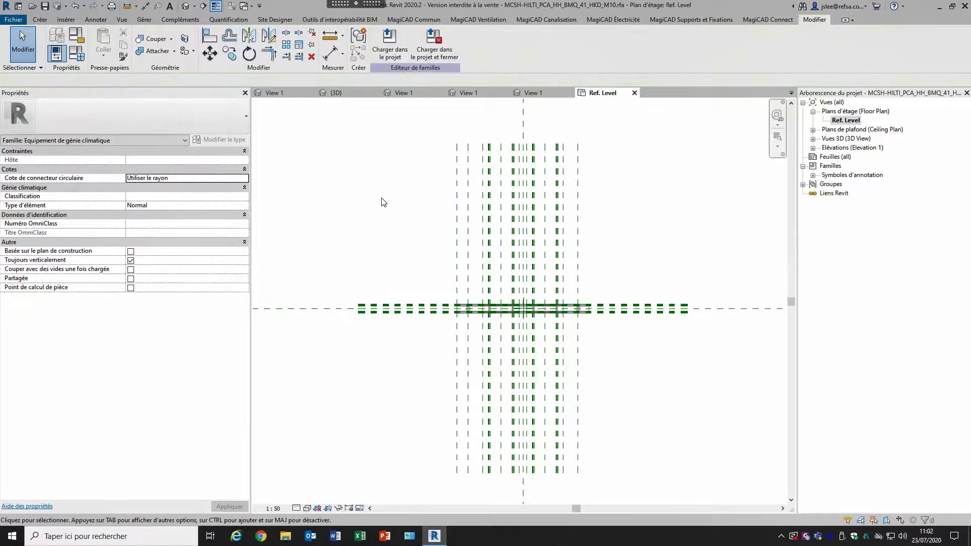
Step: Open the default 3D view of the HILTI hanger family and show the model in a shaded visual style
click(183, 7)
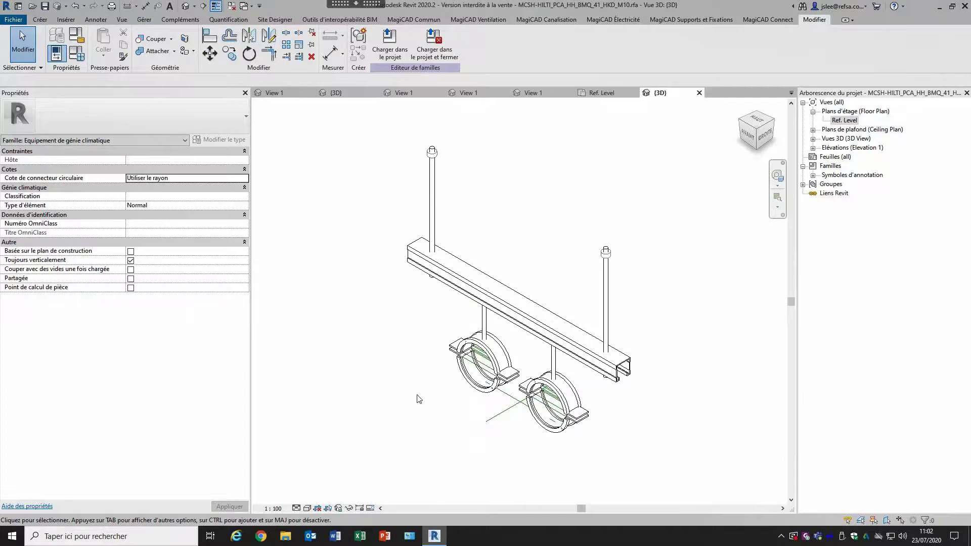
click(306, 508)
click(403, 450)
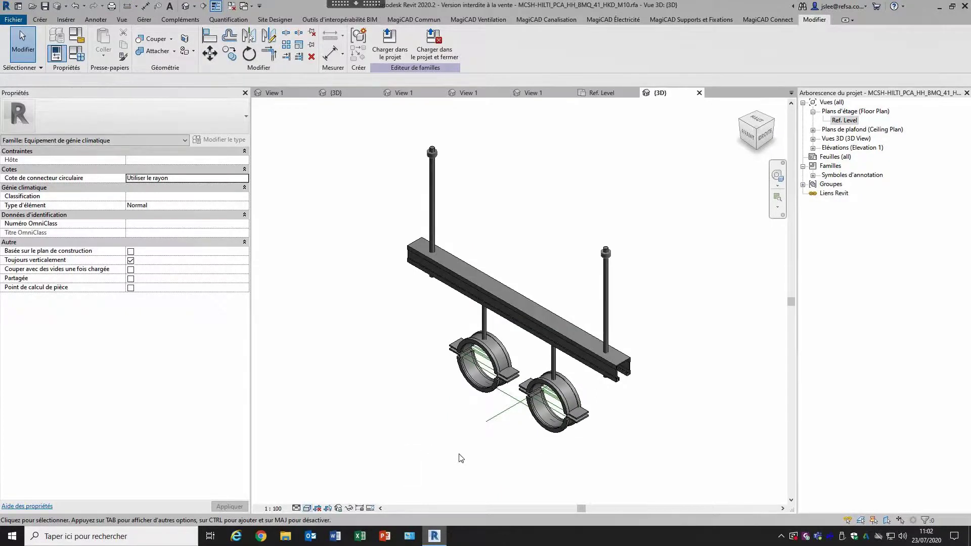
mouse_move(470, 452)
shift+middle_down()
mouse_move(472, 427)
mouse_move(453, 404)
shift+middle_up()
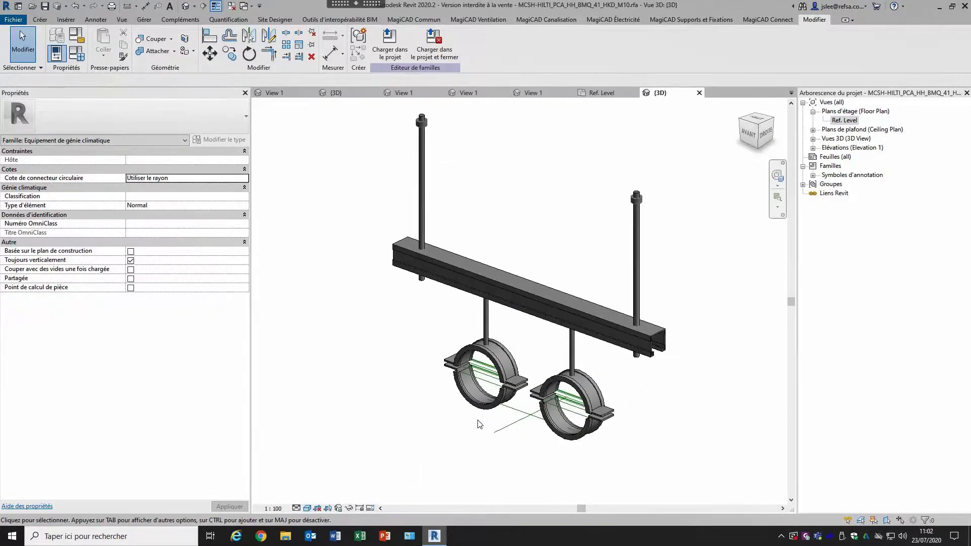
click(506, 426)
click(420, 443)
Step: Set the hanger family's ZC parameter to 500 in the family types and apply it
click(81, 55)
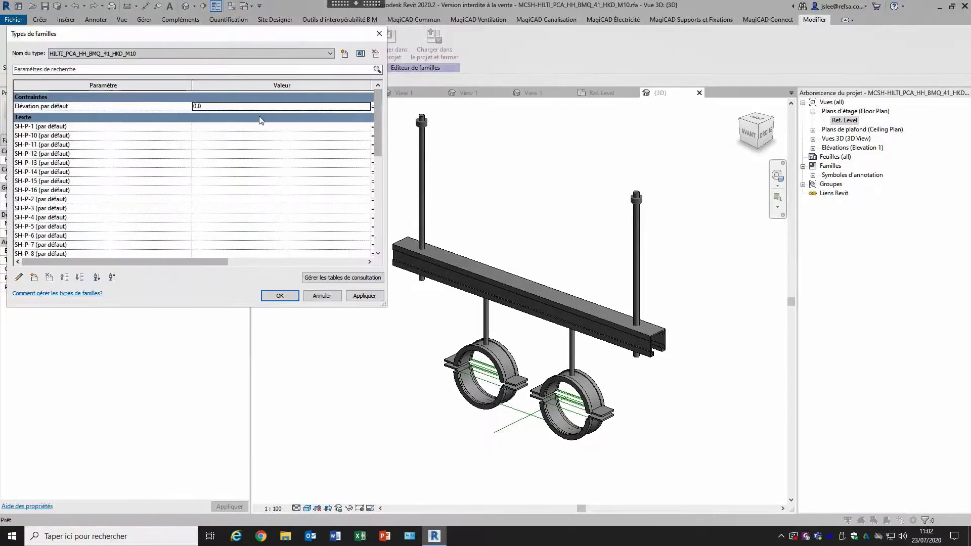
drag(376, 151, 348, 225)
click(235, 235)
text(500)
click(372, 301)
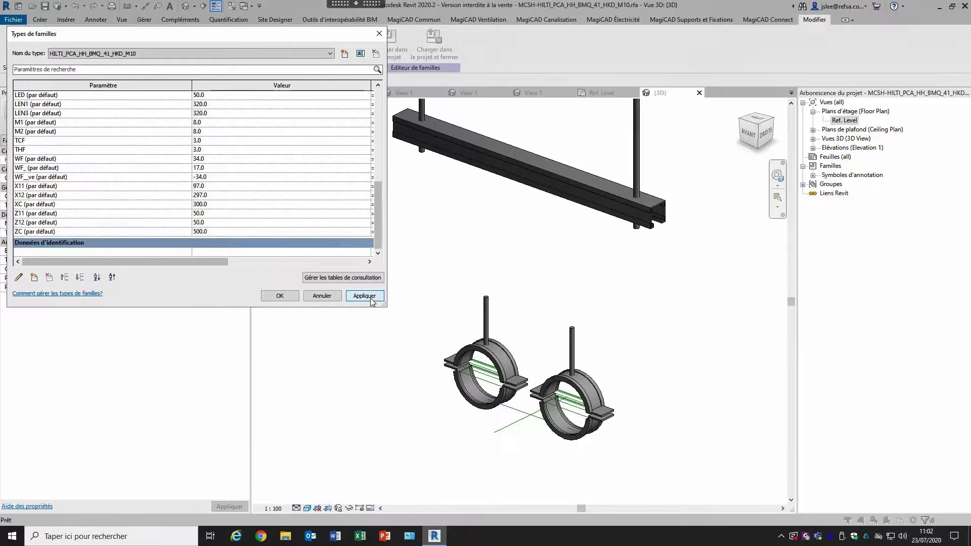
Step: Set the hanger family's ZC parameter to 250 and apply it
click(233, 235)
text(250)
click(364, 296)
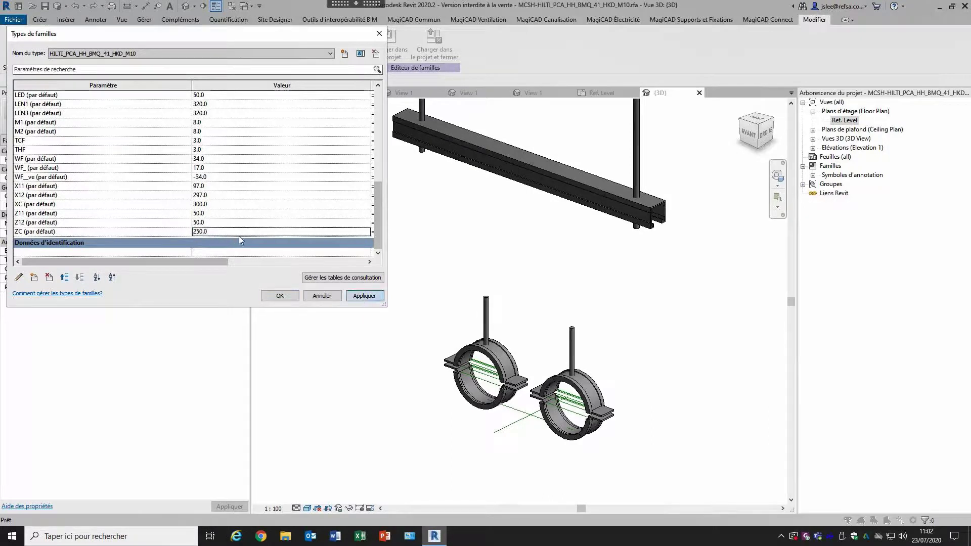
Step: Set parameter Z11 to 0 and Z12 to 100 to give the two pipe clamps different heights, and accept the family types
click(225, 215)
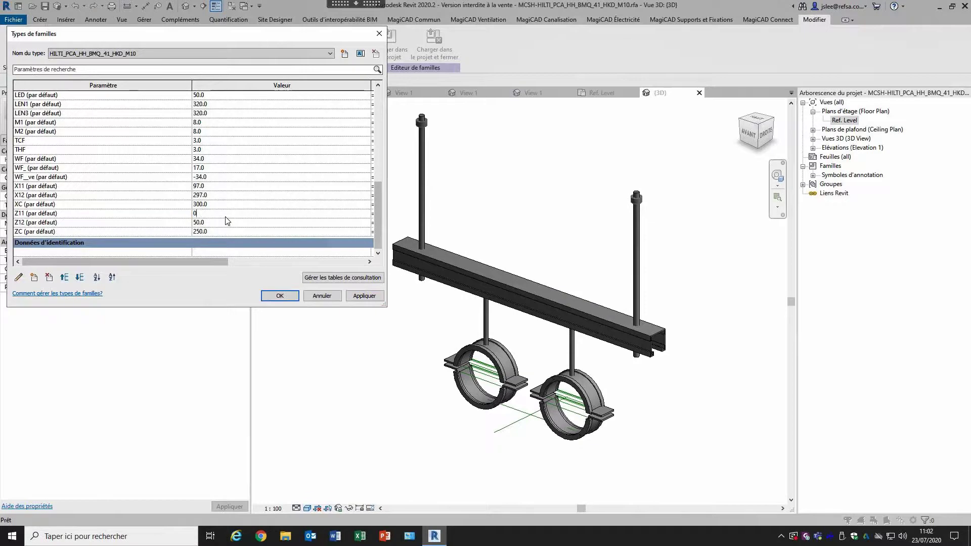
click(364, 296)
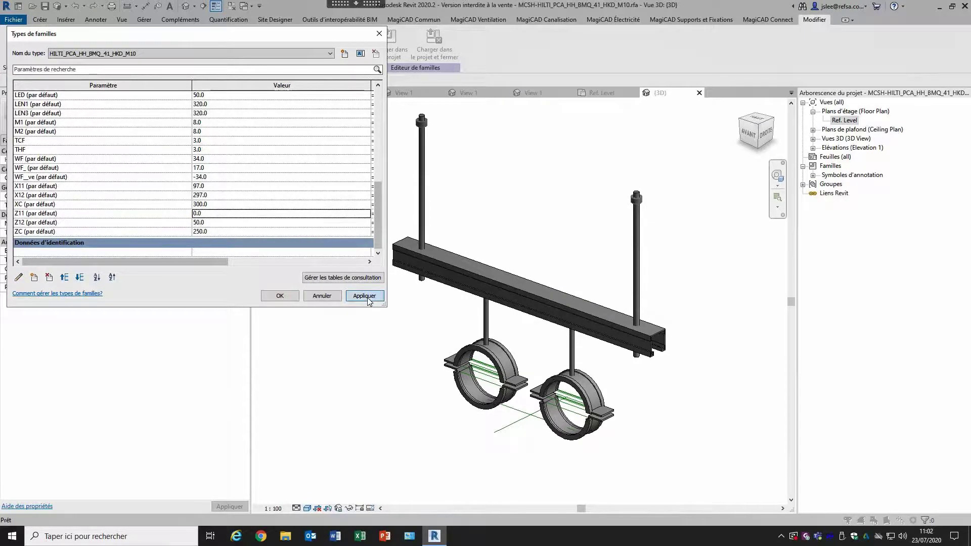
click(220, 223)
text(100)
click(358, 297)
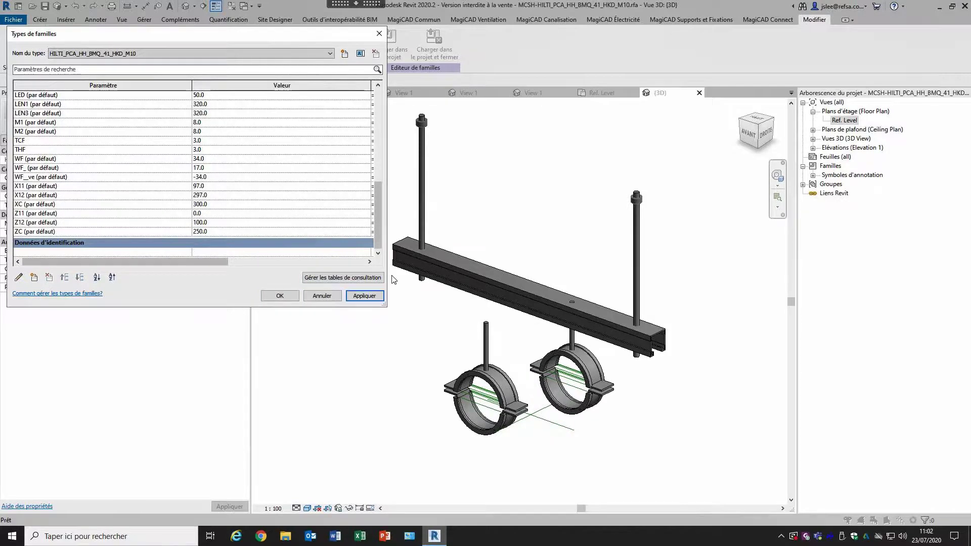
click(273, 297)
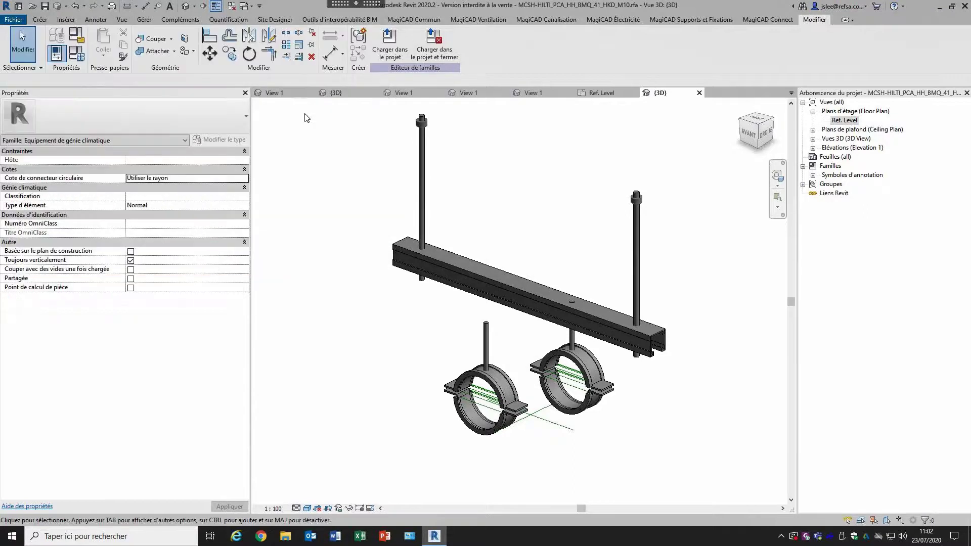
Step: Examine the HERU-100-T-EC-L-0001 family in 3D, selecting its whole geometry and all connectors
click(306, 93)
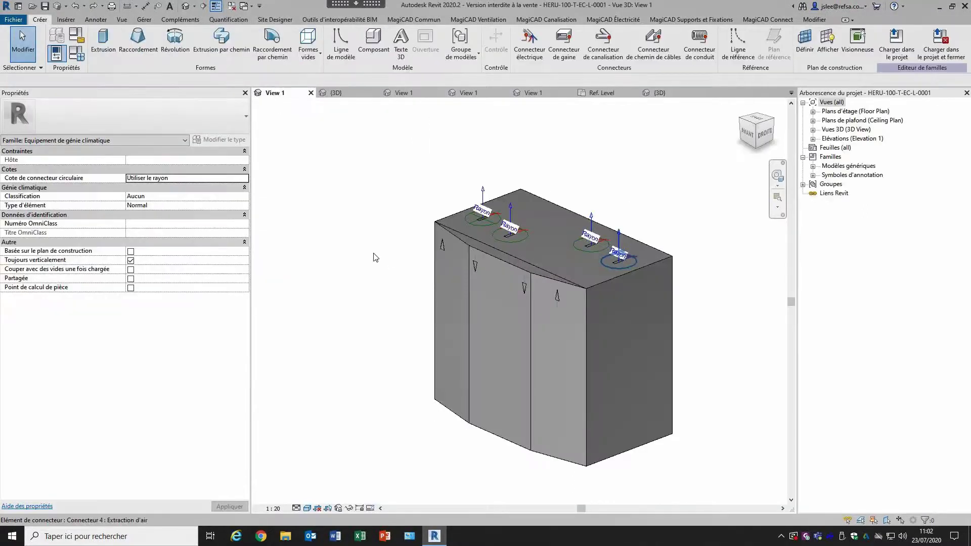
drag(343, 132, 737, 479)
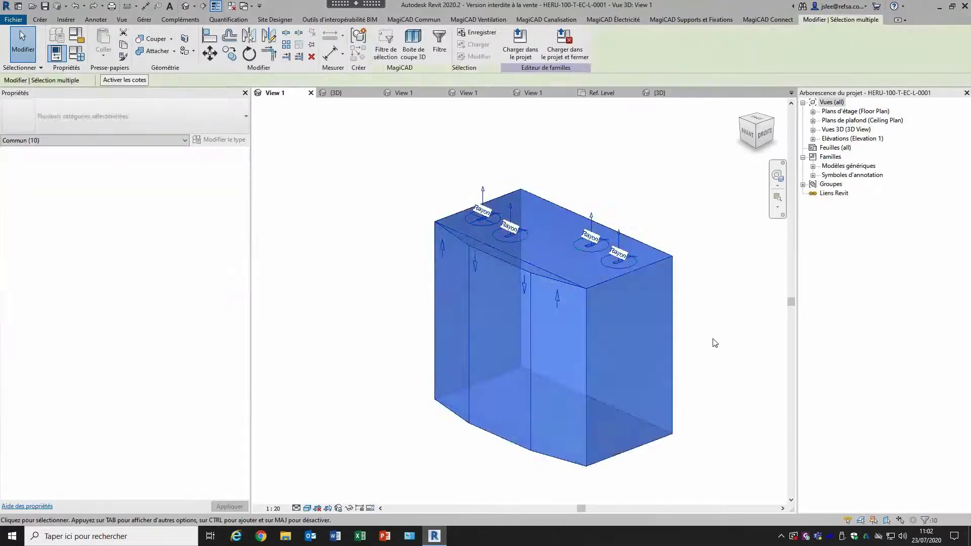
click(713, 339)
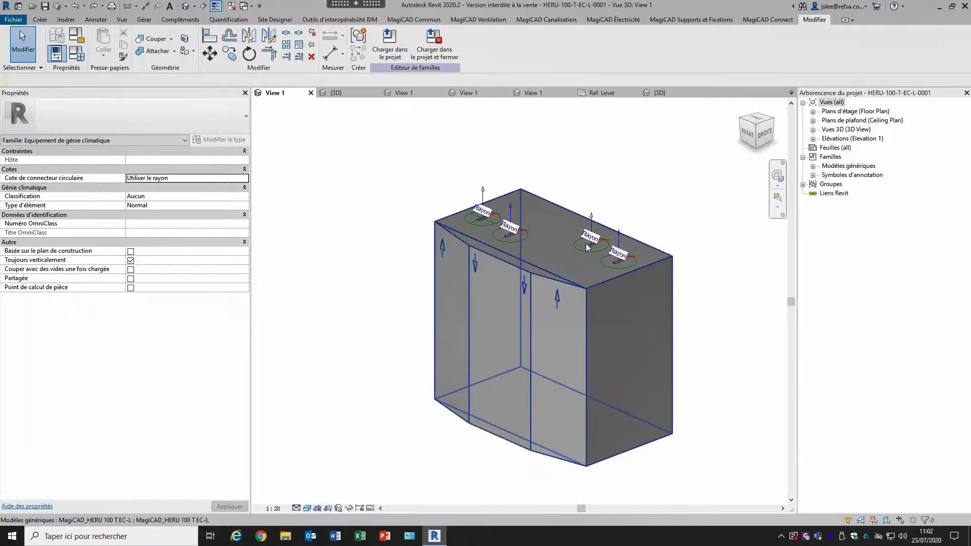
Step: Set the HERU family's concLocR1 parameter to 750 in the family types and apply it
click(76, 53)
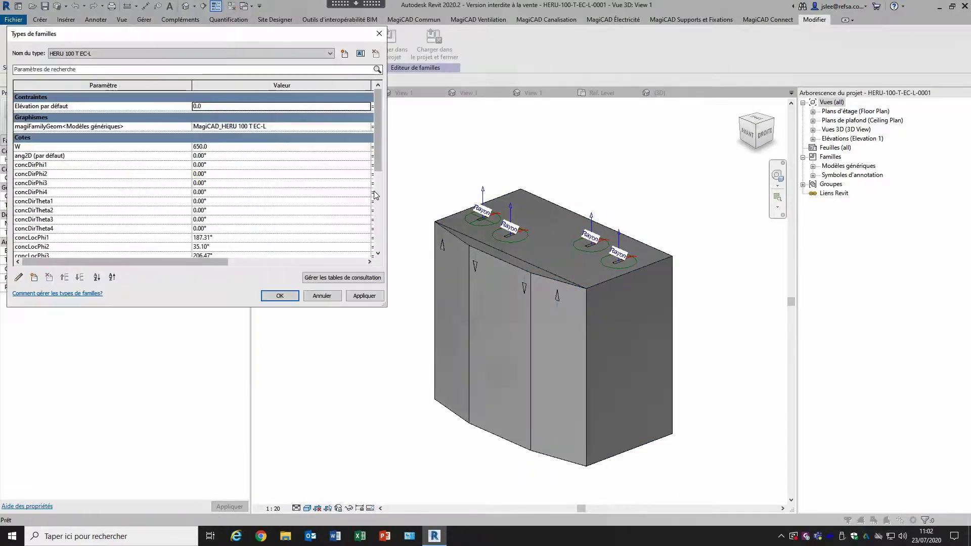
scroll(377, 179, down, 10)
scroll(373, 203, down, 3)
scroll(371, 221, up, 5)
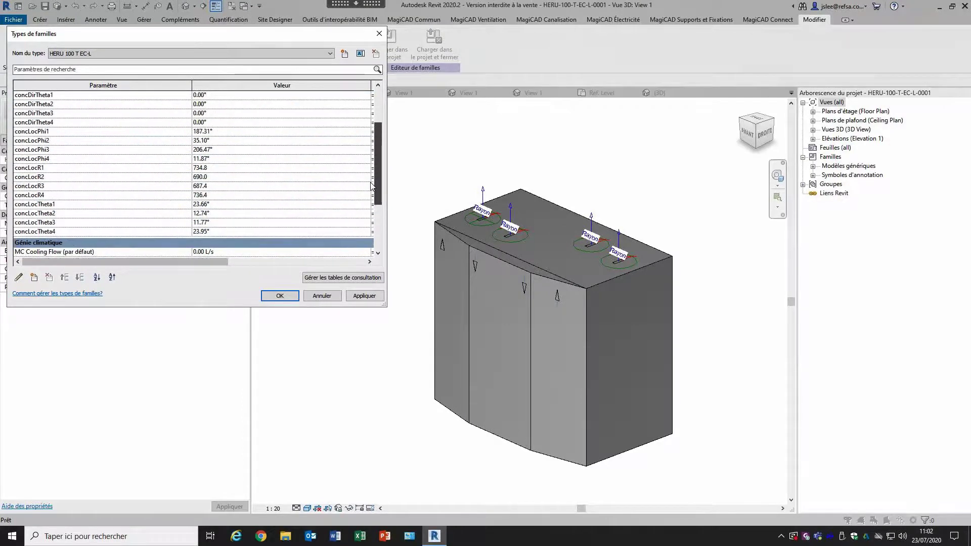
scroll(372, 181, up, 2)
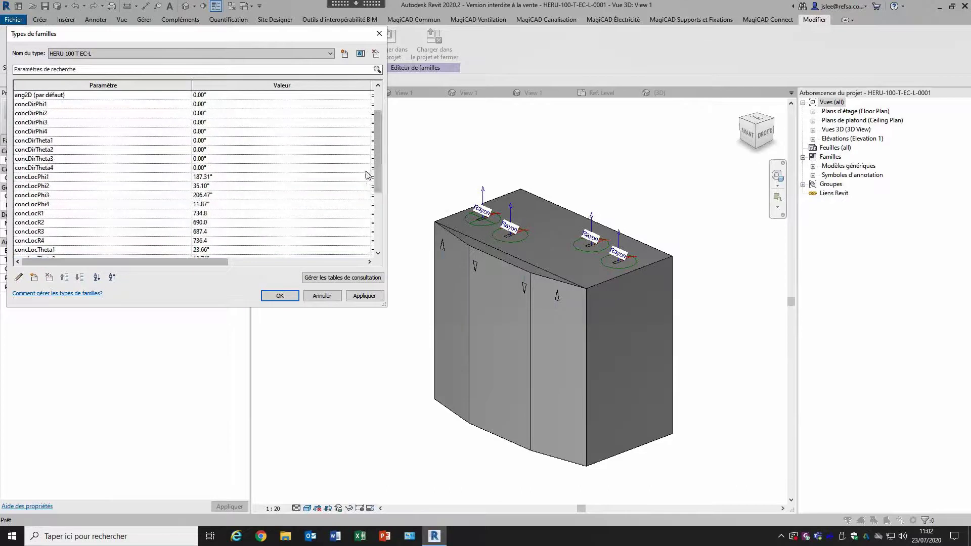
click(216, 214)
text(750)
click(364, 295)
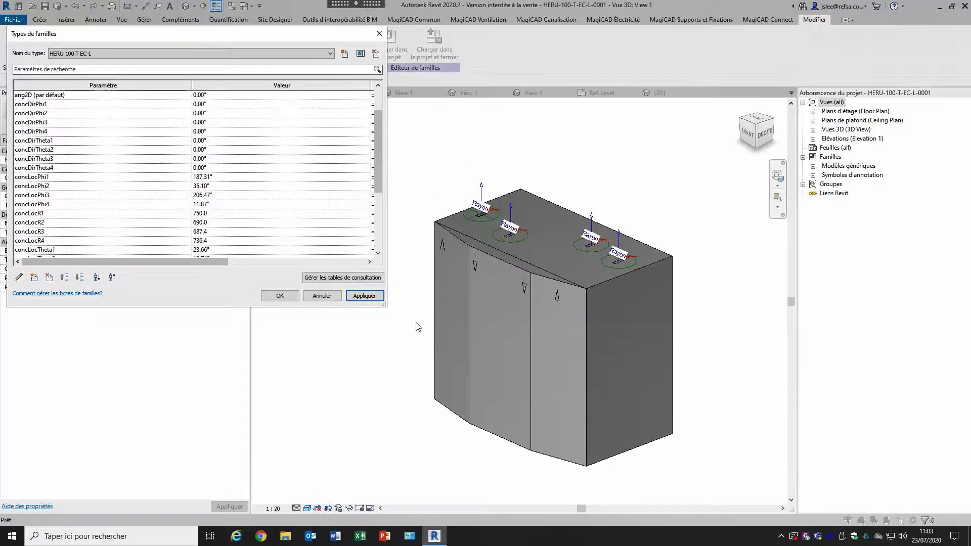
click(380, 36)
Step: Examine the geometry of the SSM-3F-088U0753, RV1 and SV3 pipe accessory families in their 3D views
click(534, 94)
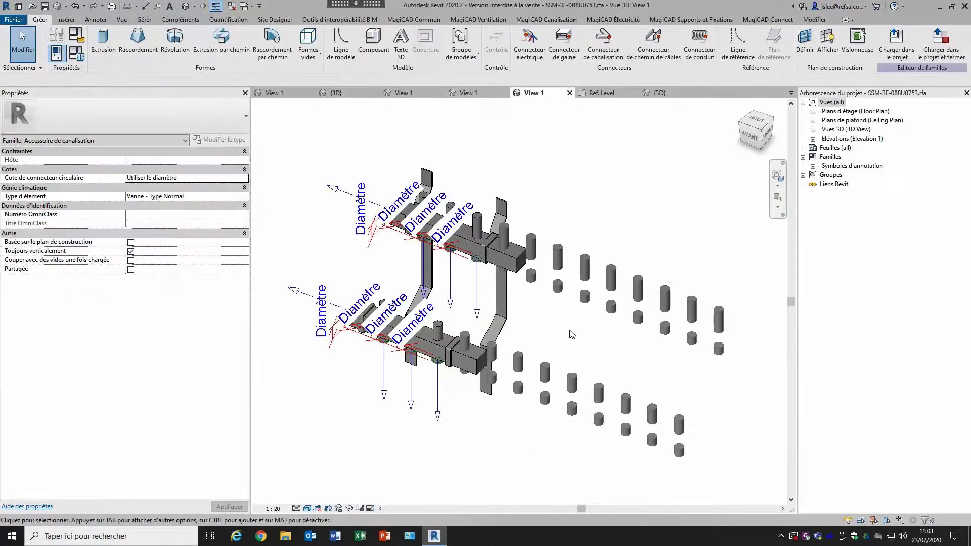
shift+middle_drag(568, 339, 566, 316)
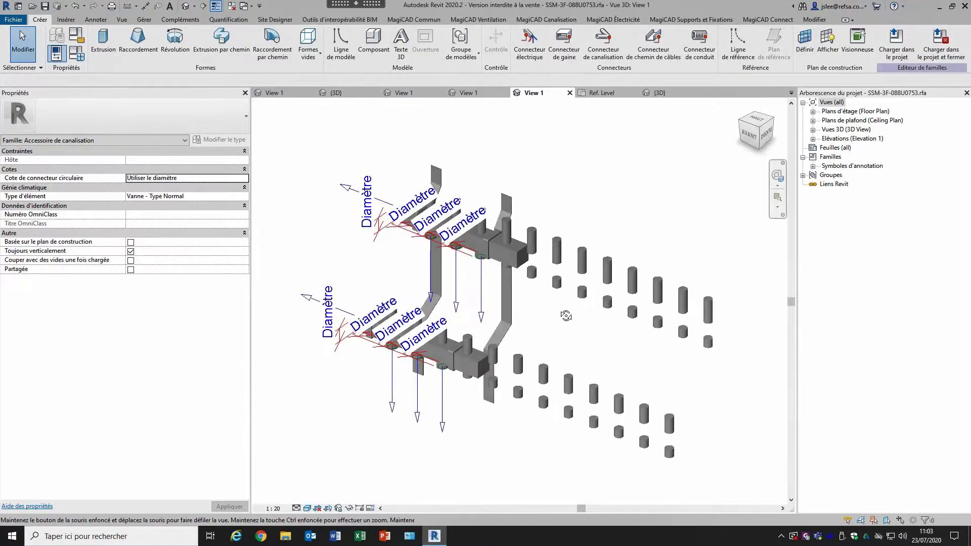
key(ctrl+Tab)
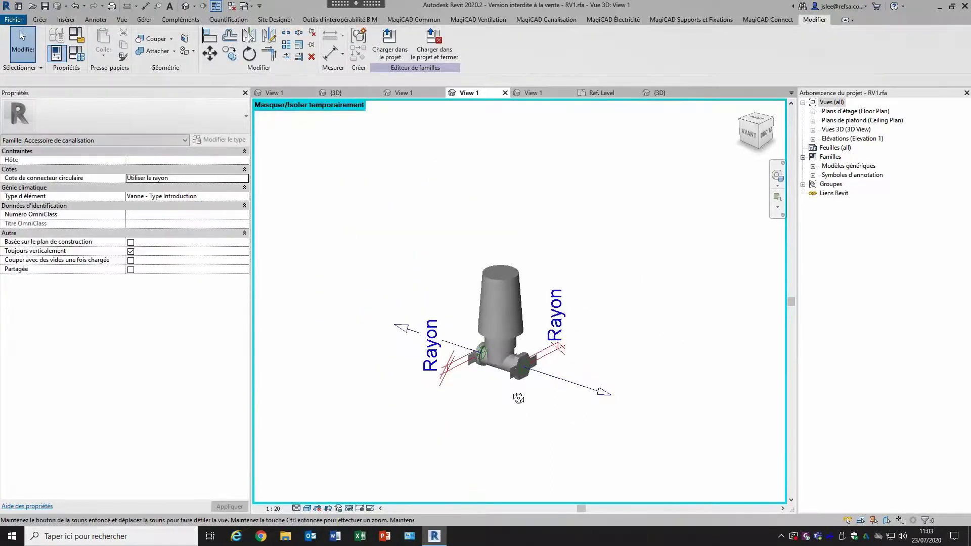
click(405, 93)
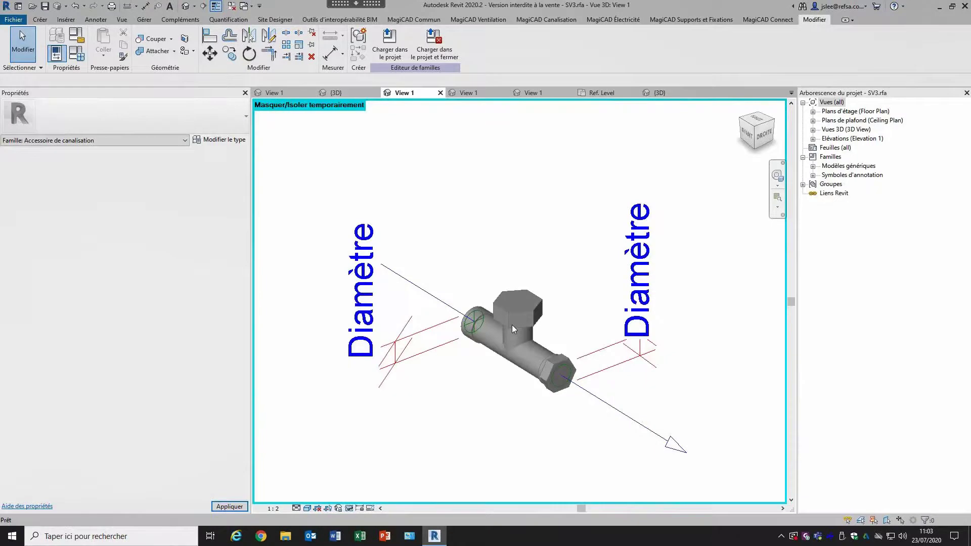
mouse_move(519, 422)
shift+middle_down()
mouse_move(531, 405)
mouse_move(532, 423)
shift+middle_up()
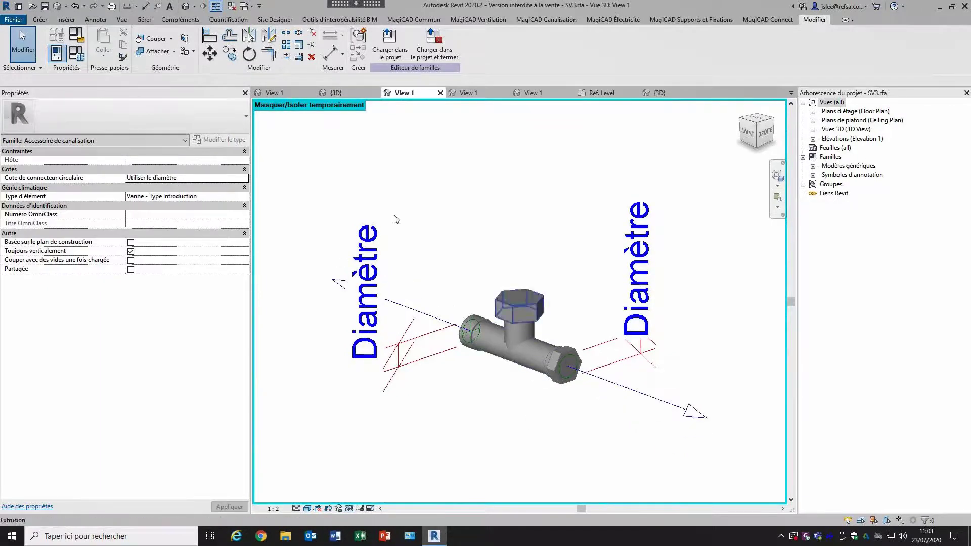
mouse_move(377, 148)
mouse_down()
mouse_move(375, 218)
mouse_move(379, 139)
mouse_up()
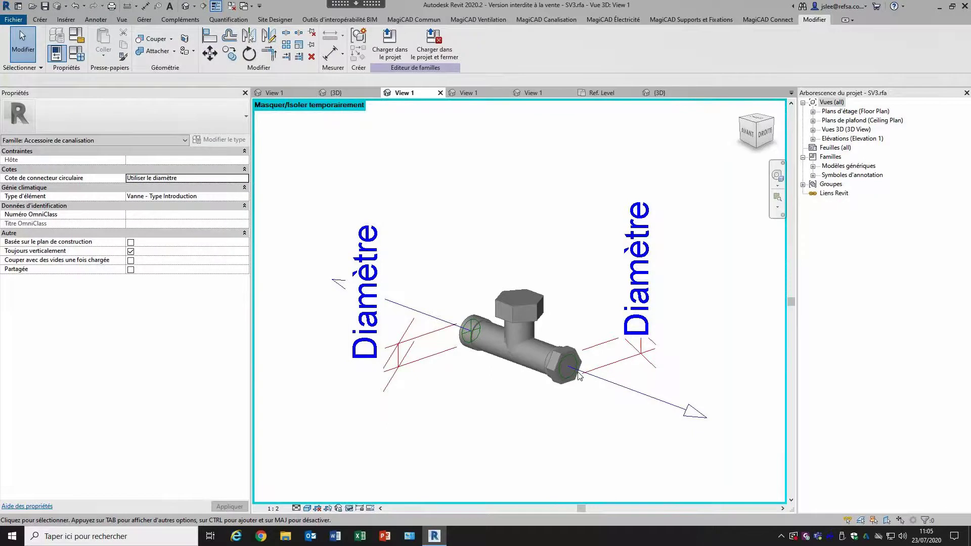
Step: Check which family parameter drives the diameter of the SV3 family's front connector
click(633, 393)
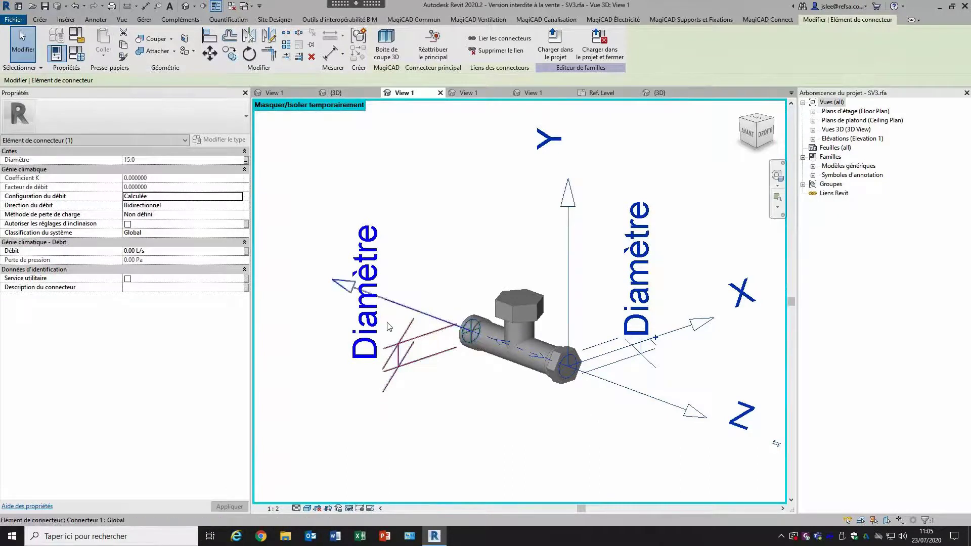
click(247, 161)
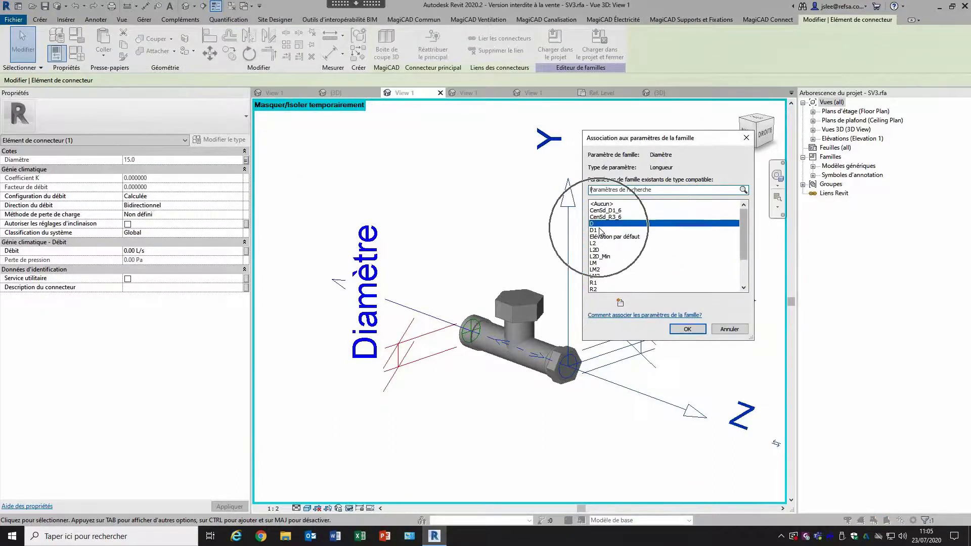
click(689, 329)
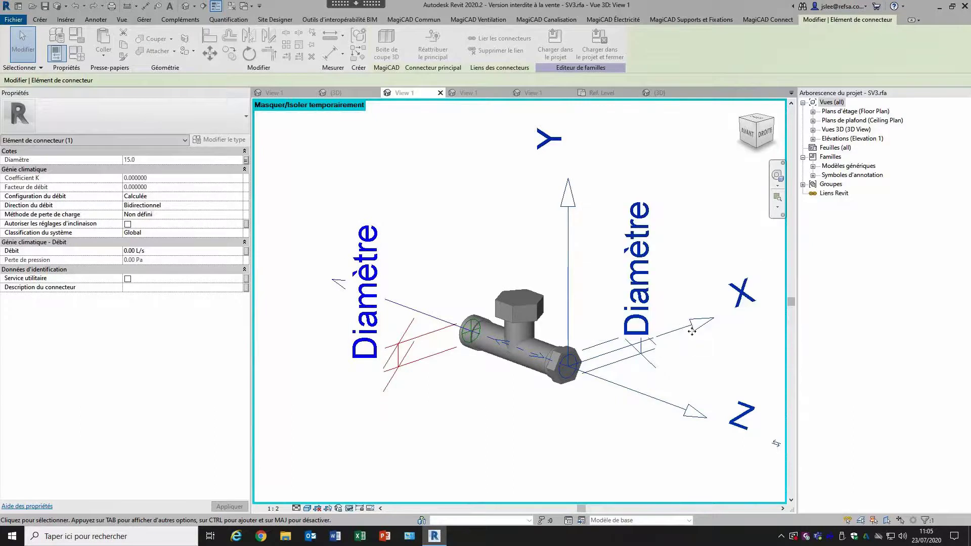
Step: Set parameter D of type RVR 15 to 20 mm in the family types and apply it
click(81, 57)
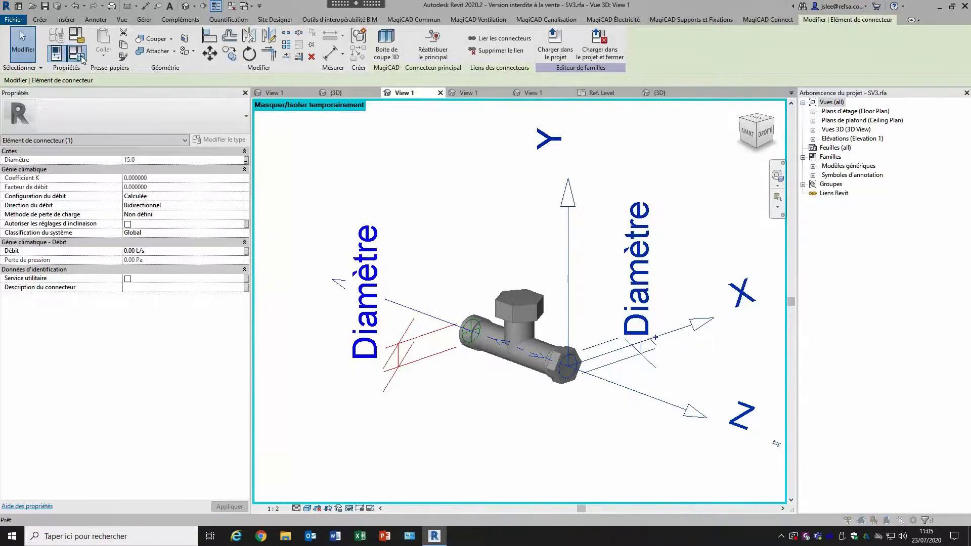
click(215, 164)
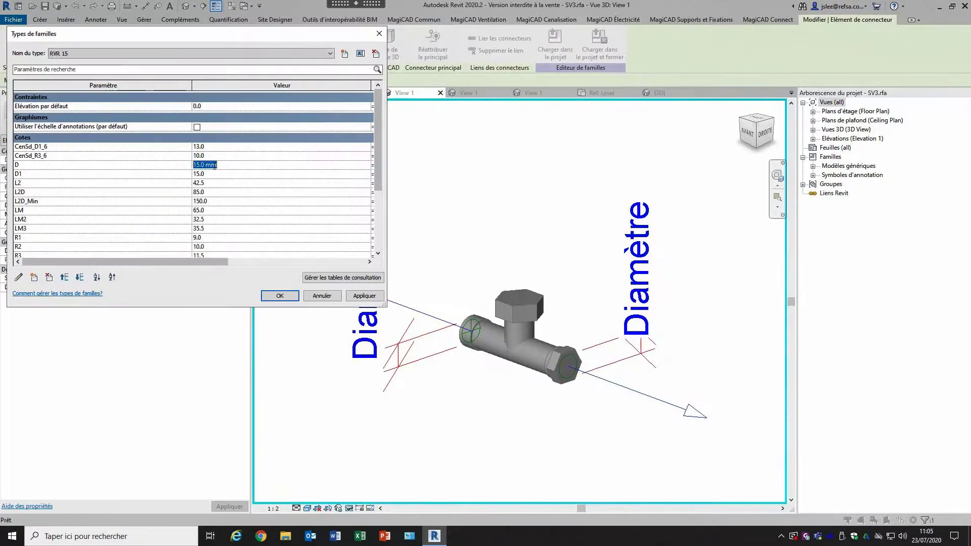
text(20)
click(364, 295)
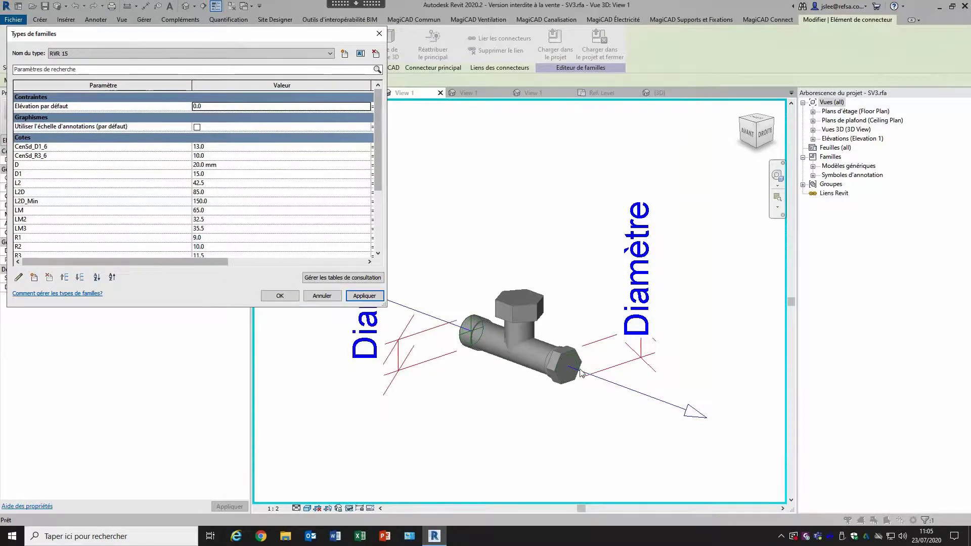
Step: Restore parameter D to 15 mm and apply the change
click(251, 167)
text(15)
click(364, 295)
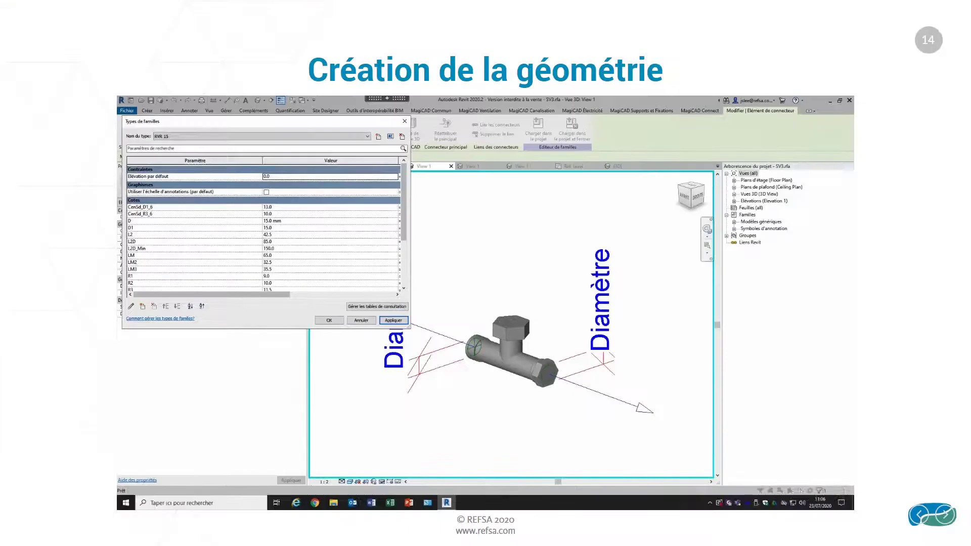
click(918, 256)
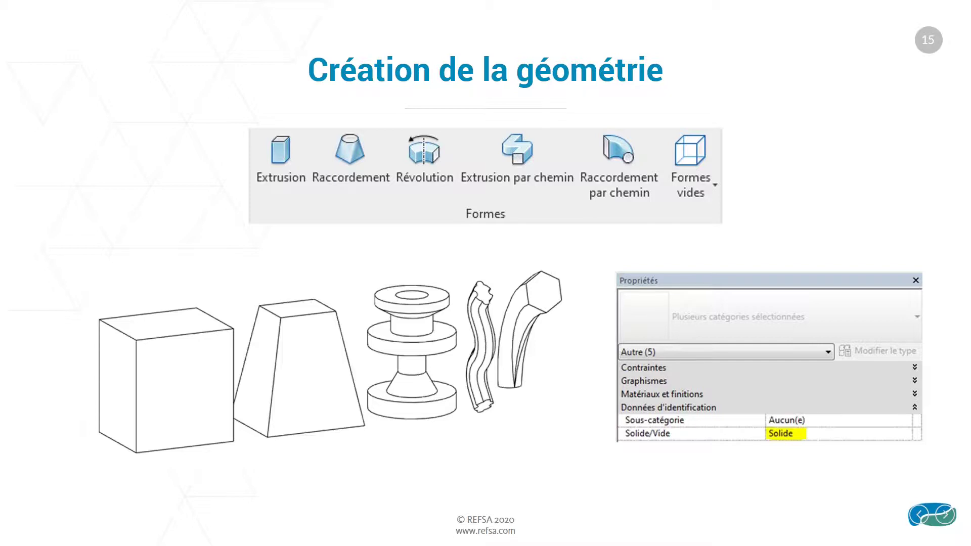
key(Right)
mouse_move(194, 398)
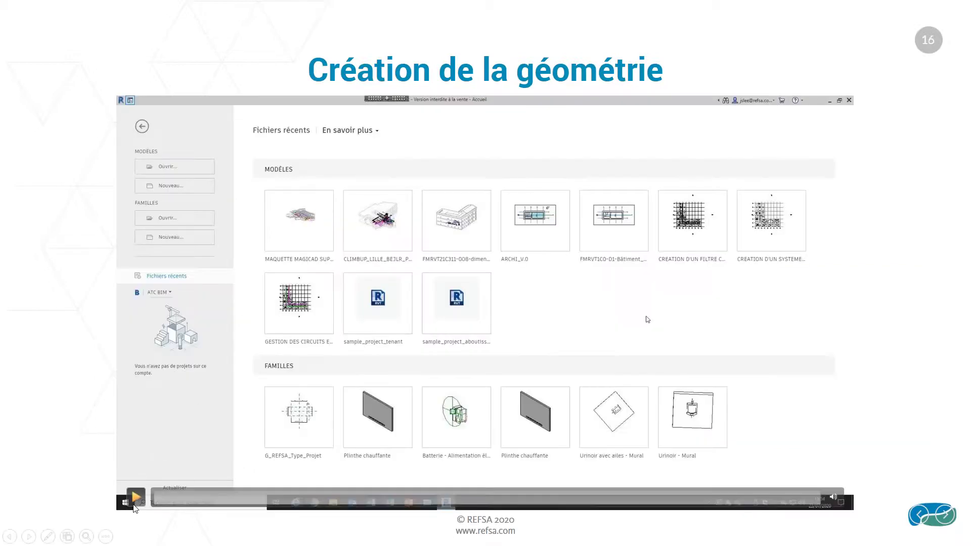
click(135, 501)
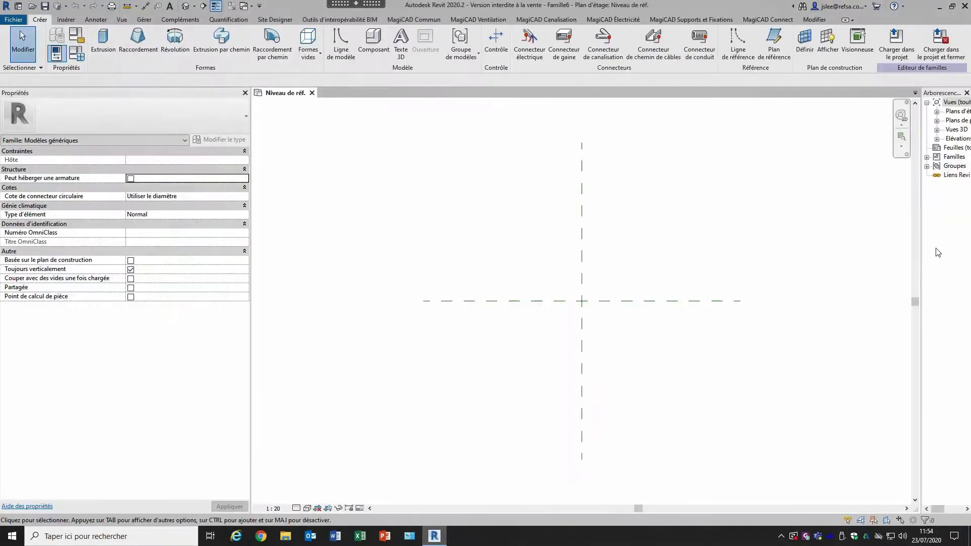
Step: Start a sweep and sketch its path with an arc followed by a gently rising line above the horizontal reference plane
drag(920, 239, 802, 240)
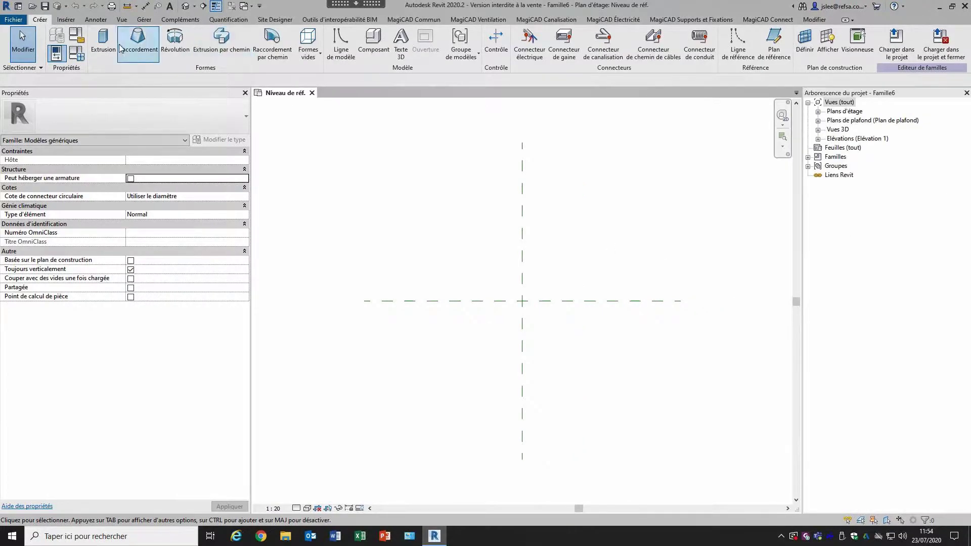
click(220, 57)
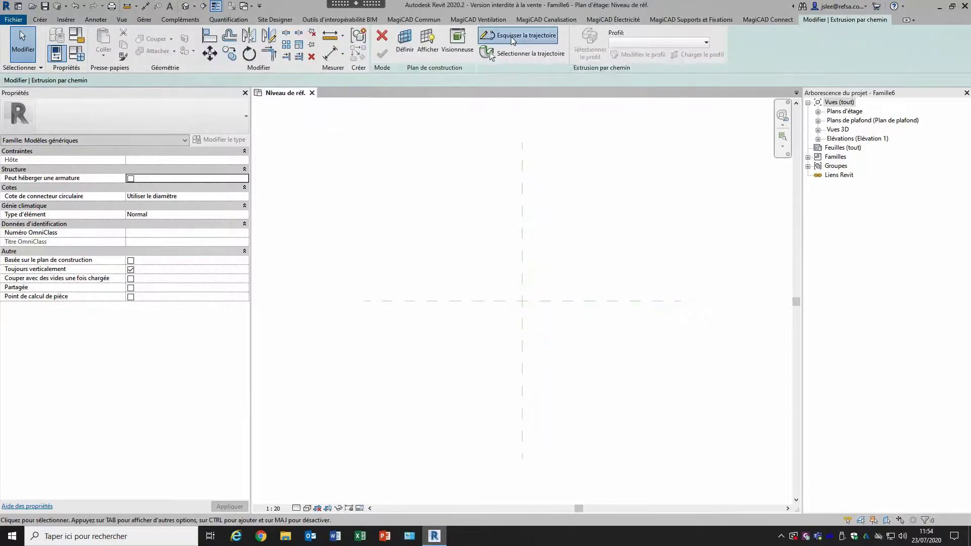
click(515, 39)
click(400, 45)
click(436, 273)
click(486, 233)
click(476, 235)
key(l)
key(i)
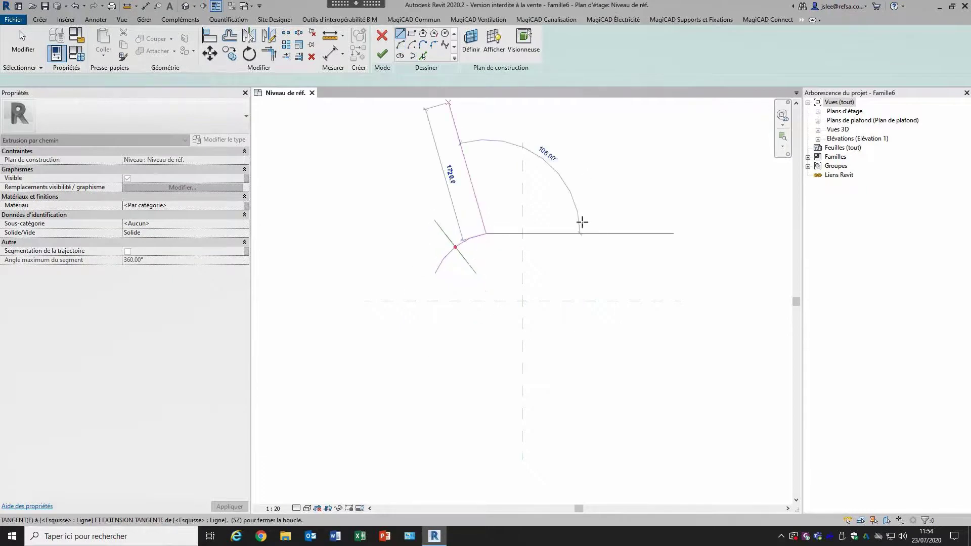
click(581, 219)
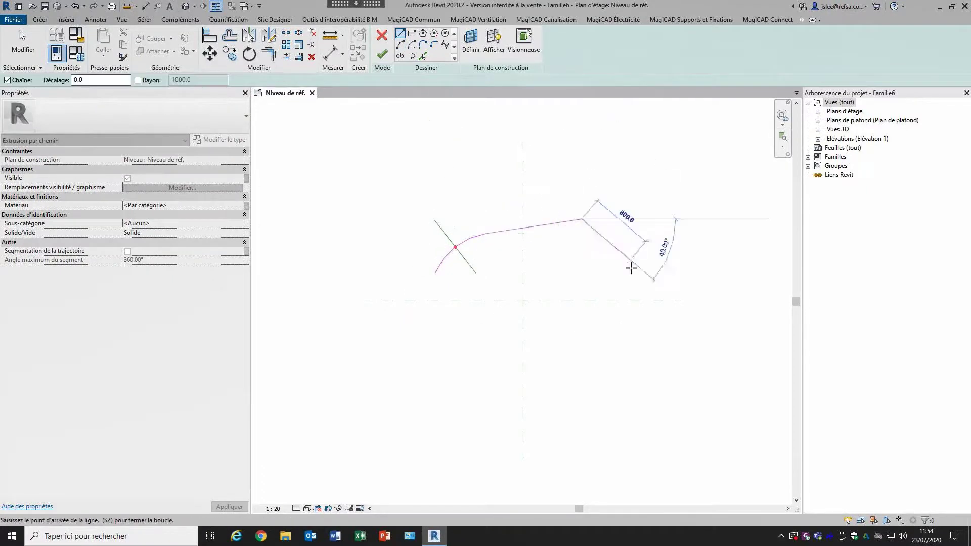
Step: Complete the sweep path with a descending line and a tangent arc of about 1106 mm radius, and finish the path sketch
click(401, 45)
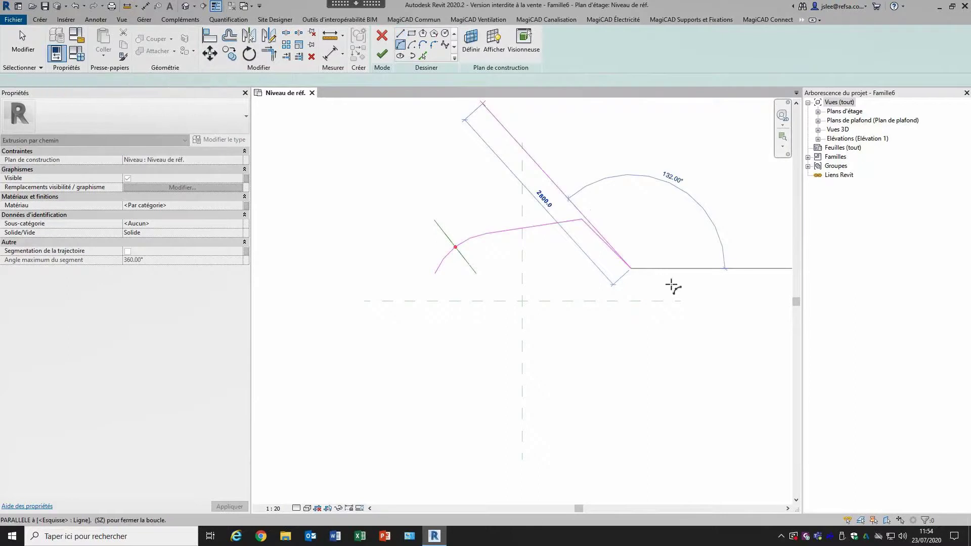
click(699, 295)
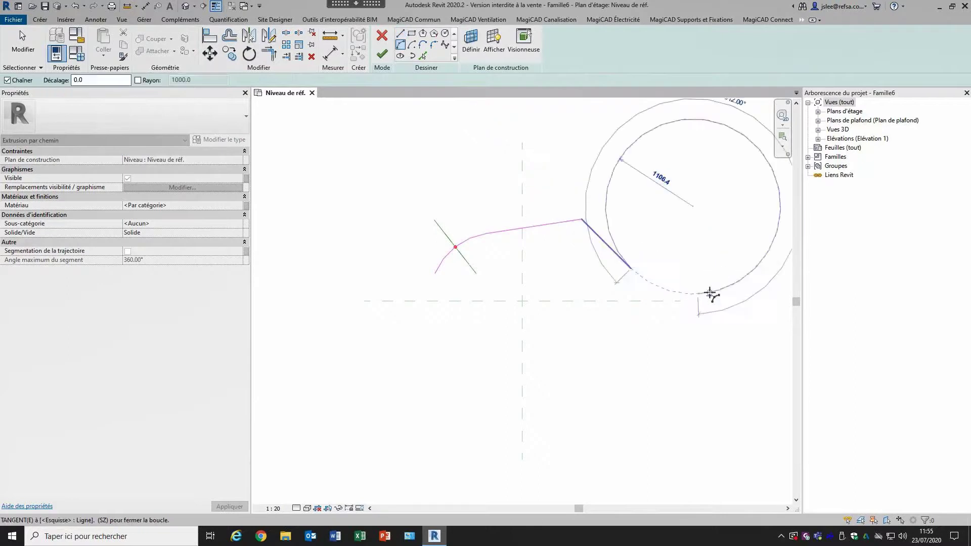
click(678, 297)
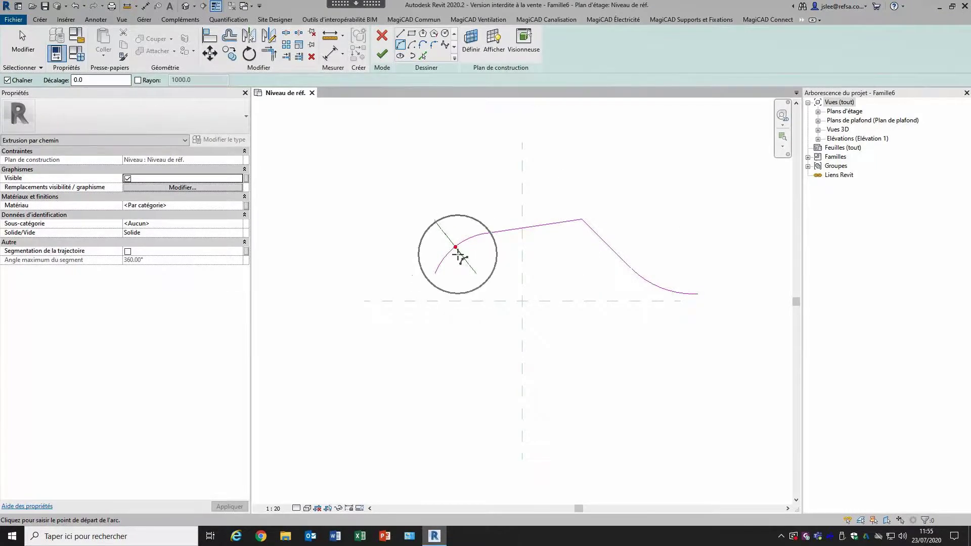
click(385, 61)
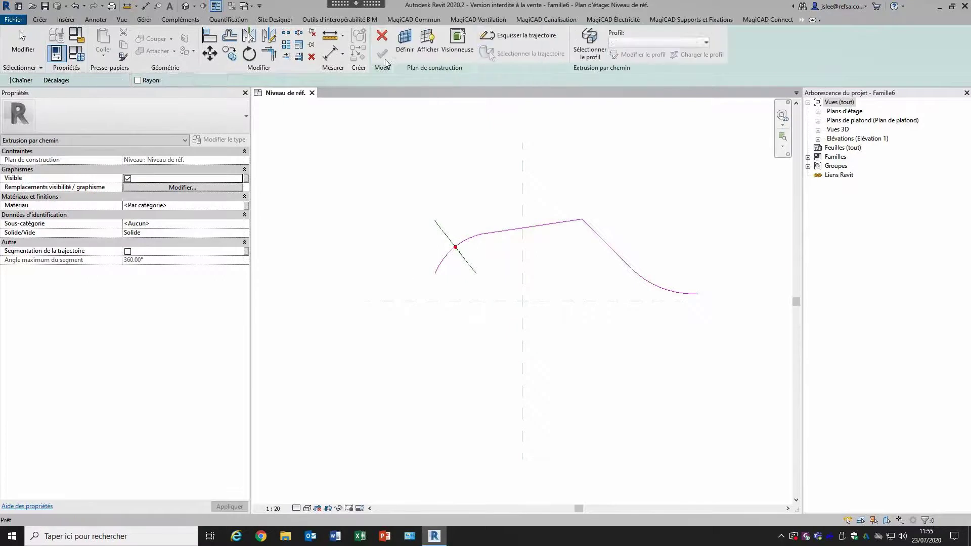
Step: Open the sweep's profile sketch in the 3D view Vue 1
click(636, 59)
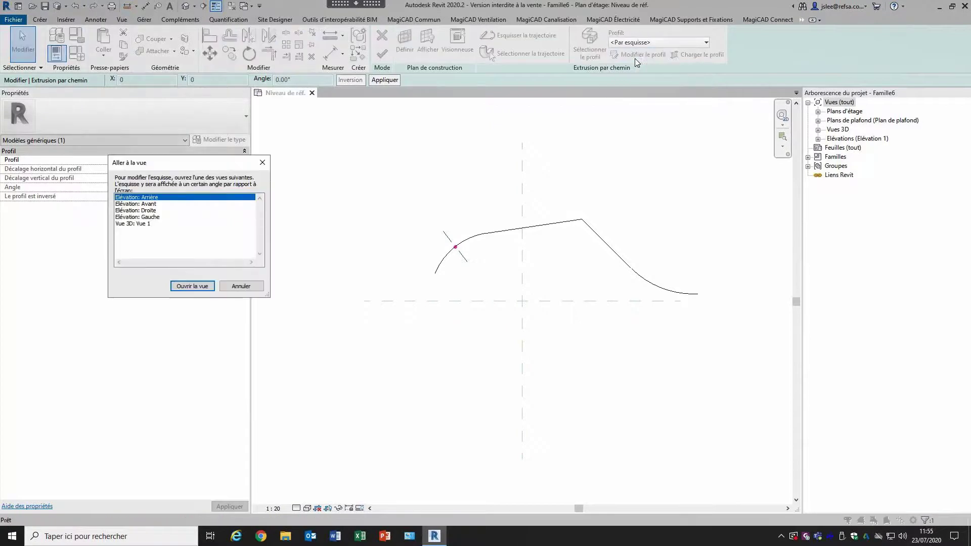
click(136, 224)
click(188, 286)
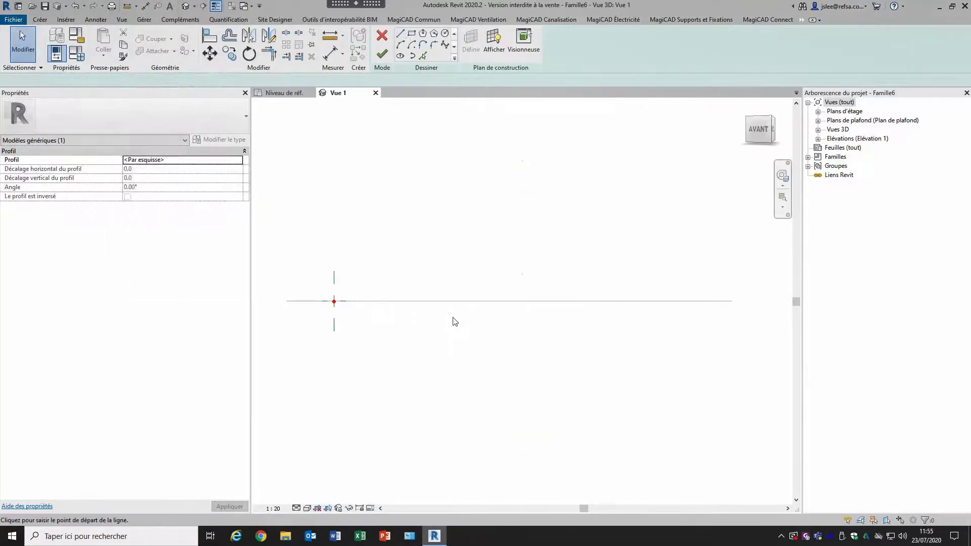
shift+middle_drag(399, 333, 391, 352)
scroll(430, 335, down, 2)
scroll(383, 321, up, 3)
Step: Sketch a circle as the sweep profile, and finish both the profile and the sweep
click(445, 34)
scroll(386, 334, up, 3)
click(417, 288)
click(428, 273)
click(381, 53)
click(381, 53)
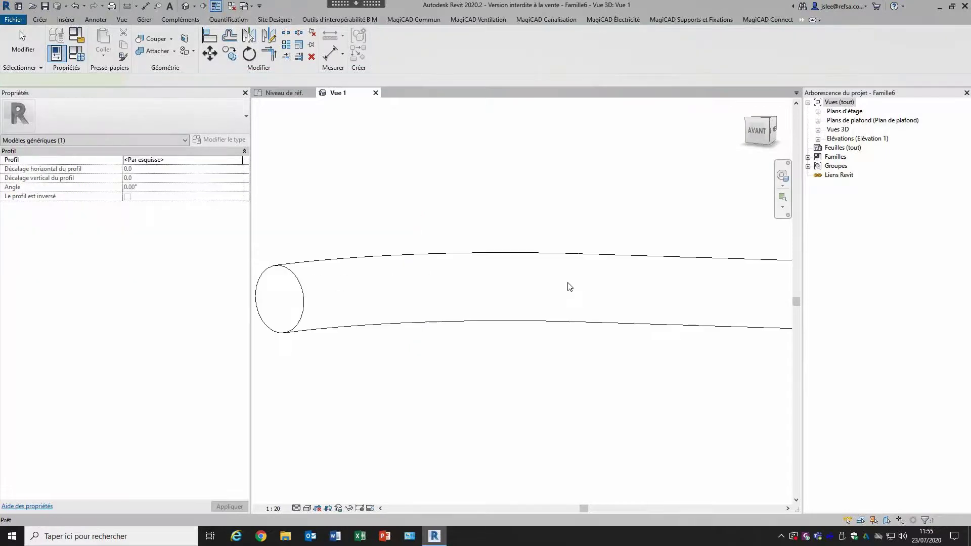
Step: Display the finished sweep in a shaded visual style and view its full length in 3D
scroll(488, 390, down, 4)
click(307, 508)
click(349, 464)
shift+middle_drag(443, 397, 496, 405)
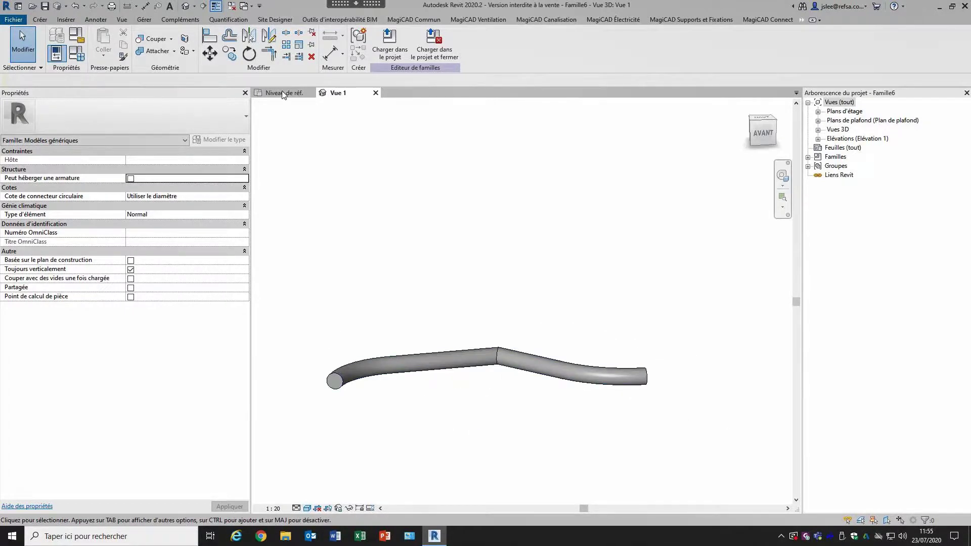
Step: Close the 3D view, reopen the sweep for editing in the reference level plan, and select its profile
click(375, 93)
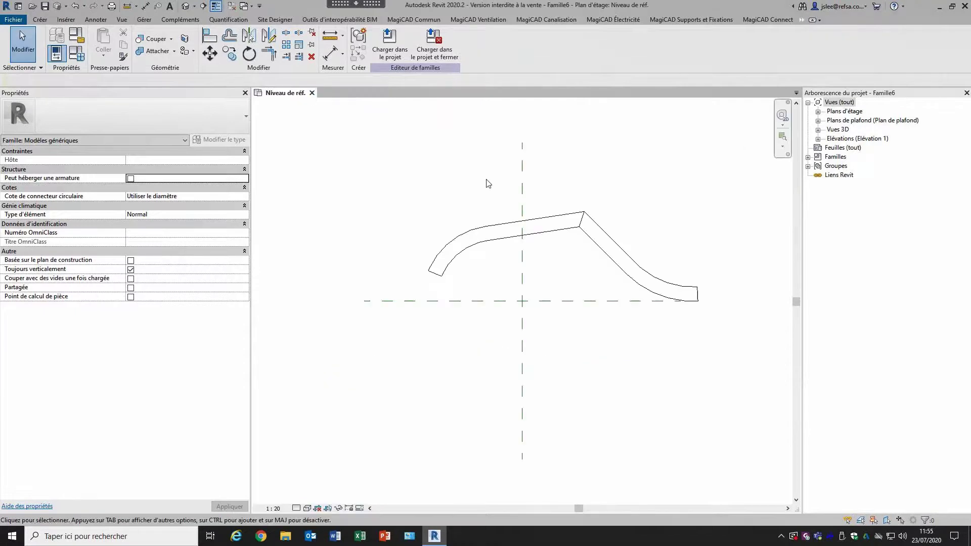
click(523, 234)
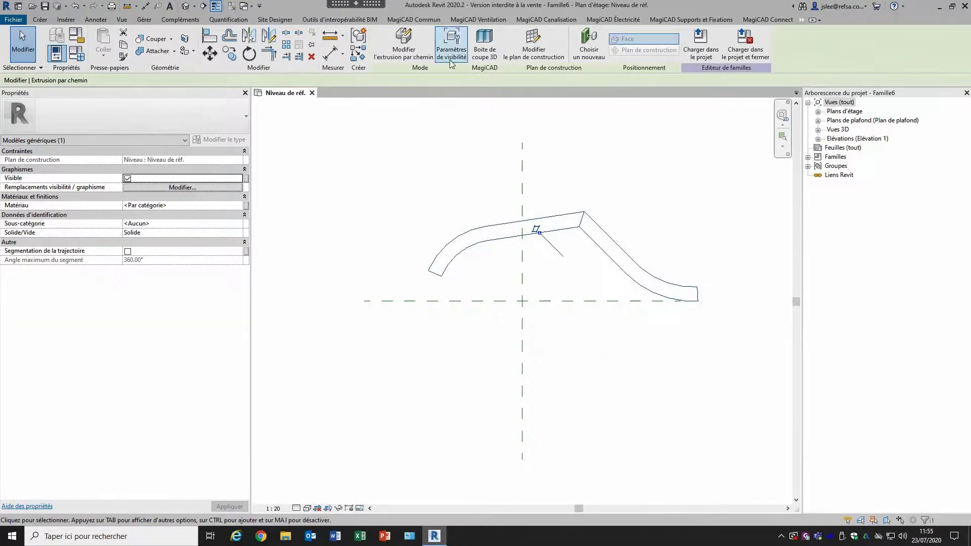
click(404, 43)
click(589, 56)
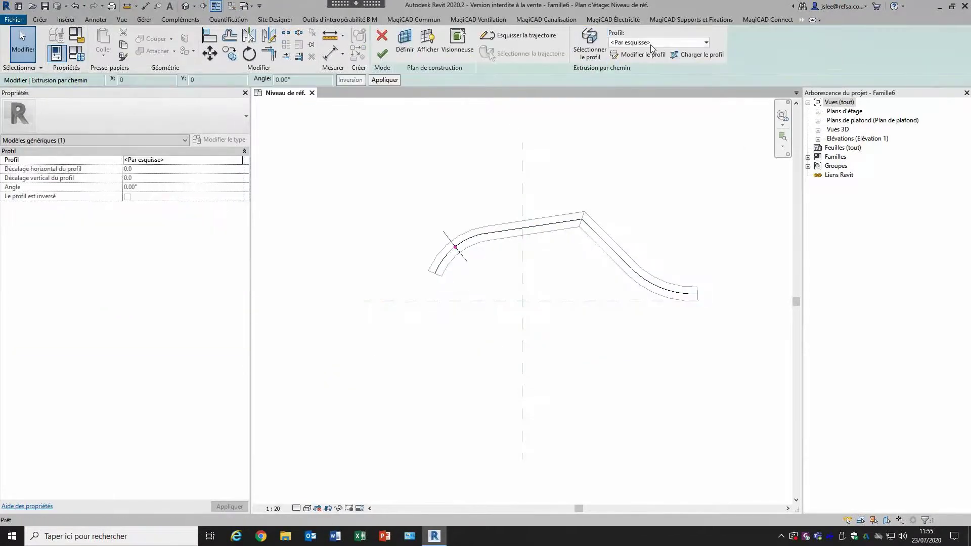
Step: Check the profile editing option and the profile choices available for the sweep
click(646, 54)
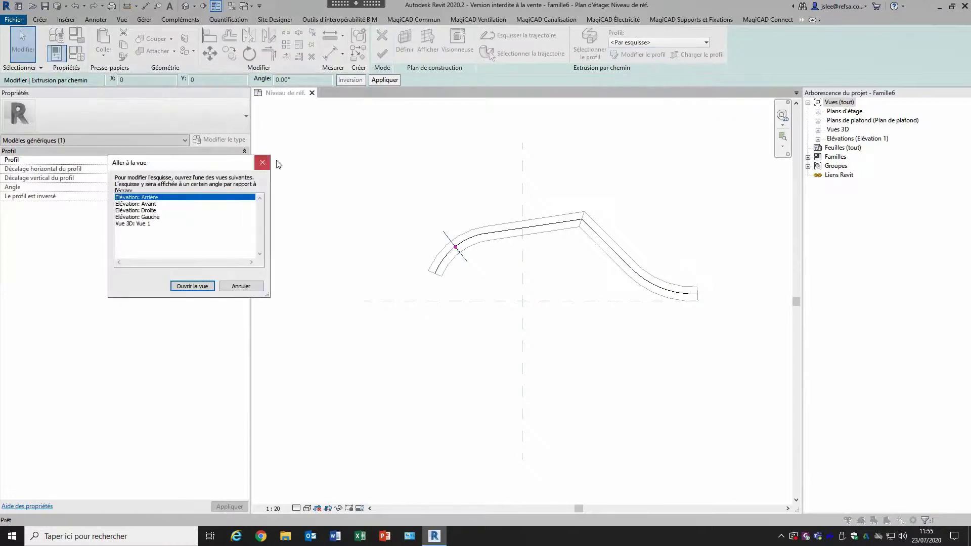
click(263, 162)
click(632, 42)
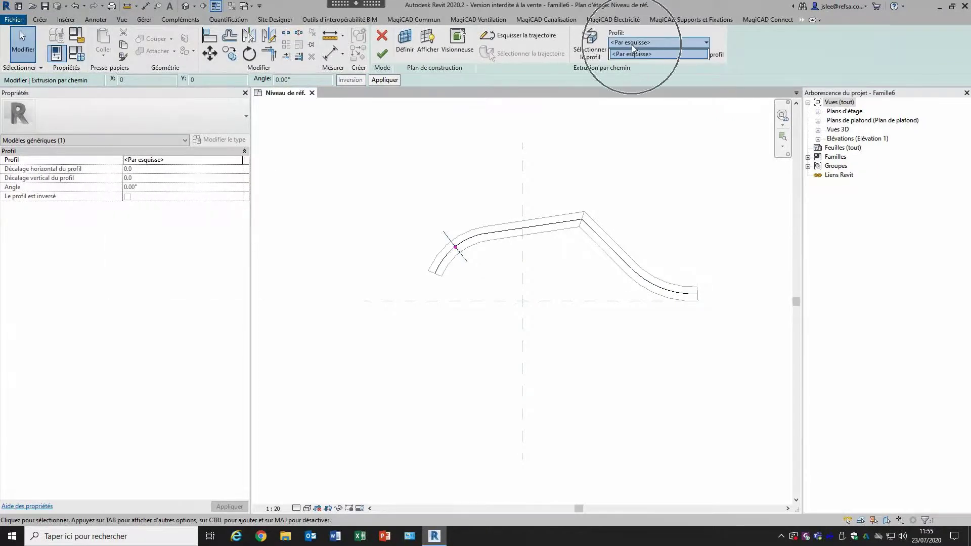
click(638, 161)
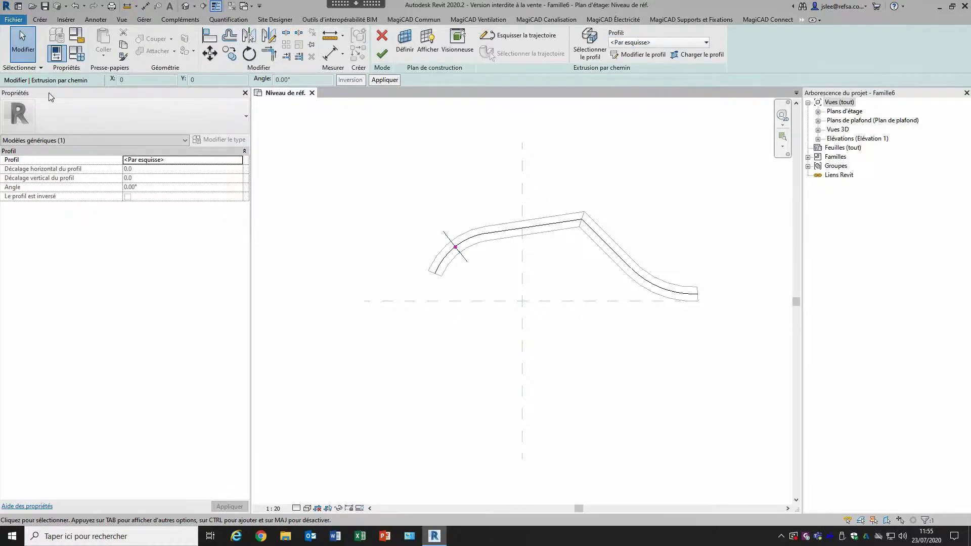
Step: Create a new family from the Profil métrique template
mouse_move(67, 60)
click(120, 87)
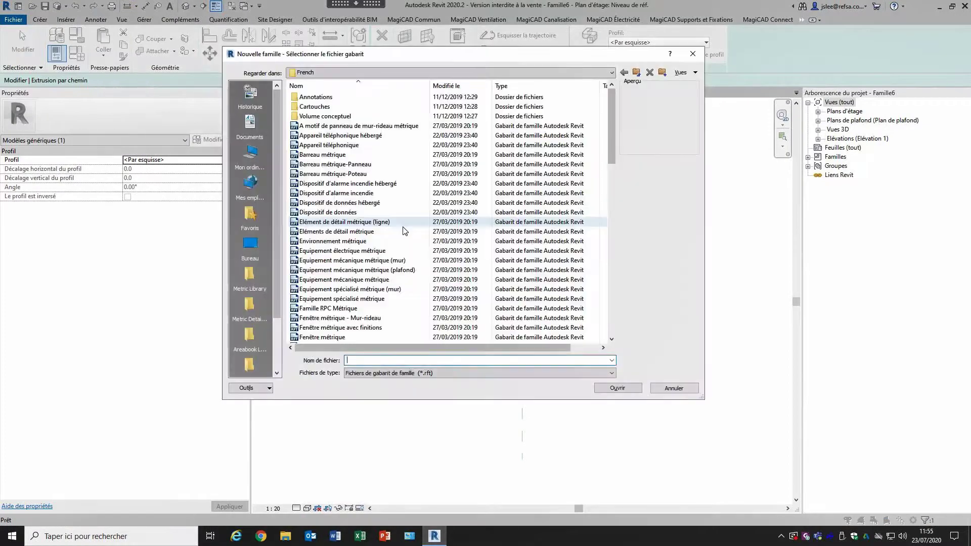
click(401, 232)
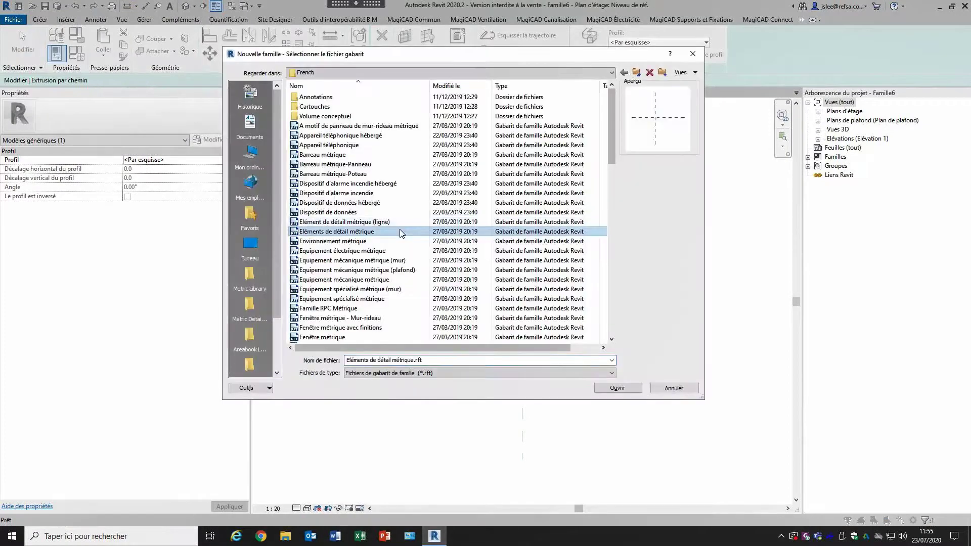
scroll(401, 232, down, 12)
click(319, 214)
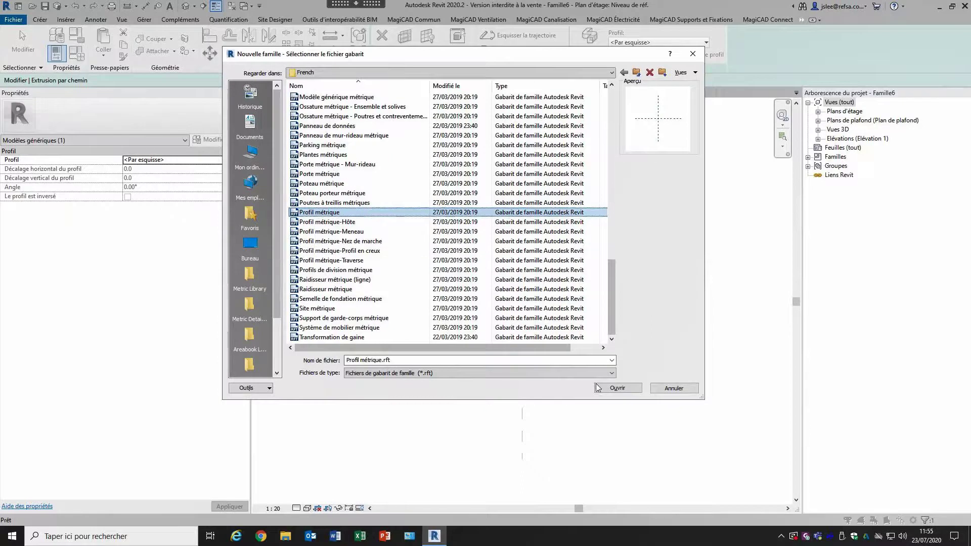
click(616, 388)
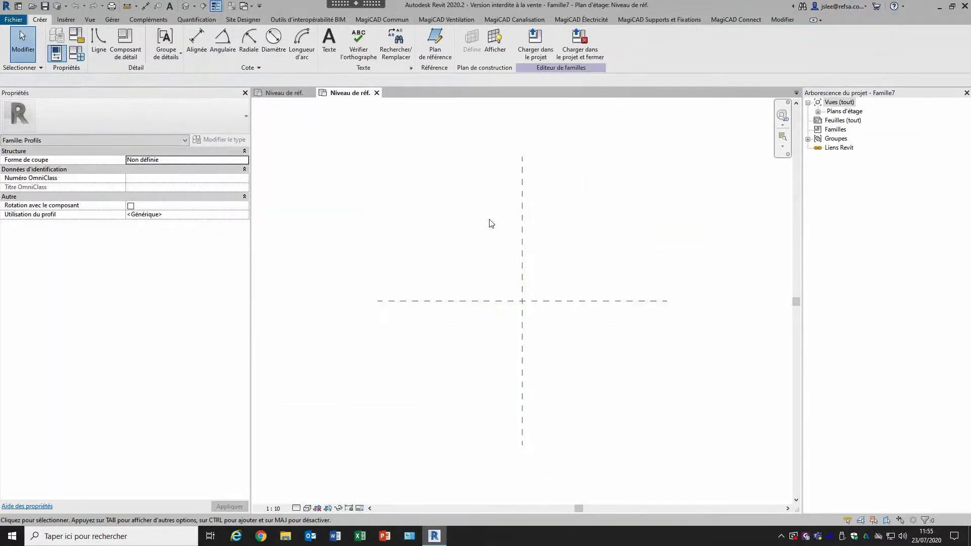
Step: Sketch a rectangle about 120 mm wide and 160 mm high around the intersection of the reference planes
click(98, 43)
click(389, 33)
click(510, 280)
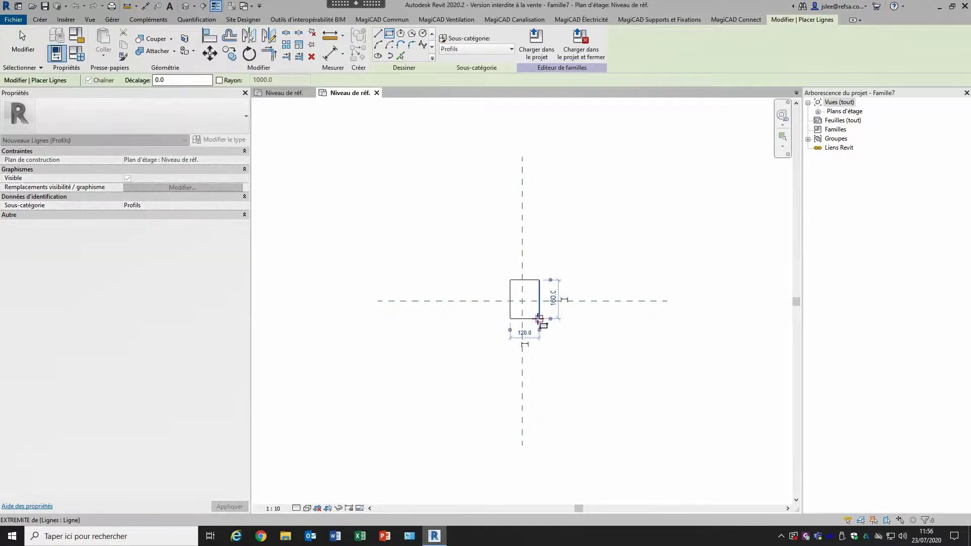
click(539, 318)
Step: Sketch two narrow vertical rectangles, about 14 mm wide and 115 mm high, side by side inside the outer rectangle
scroll(519, 302, up, 2)
scroll(520, 302, up, 2)
click(482, 254)
click(493, 329)
click(514, 255)
click(524, 328)
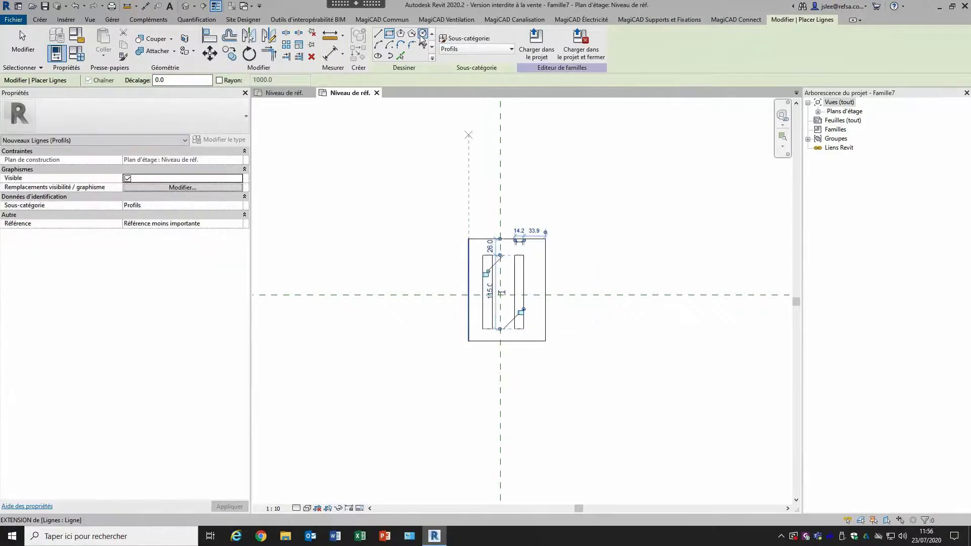
Step: Sketch a small circle just outside the outer rectangle's upper-left corner
click(423, 34)
scroll(566, 186, down, 2)
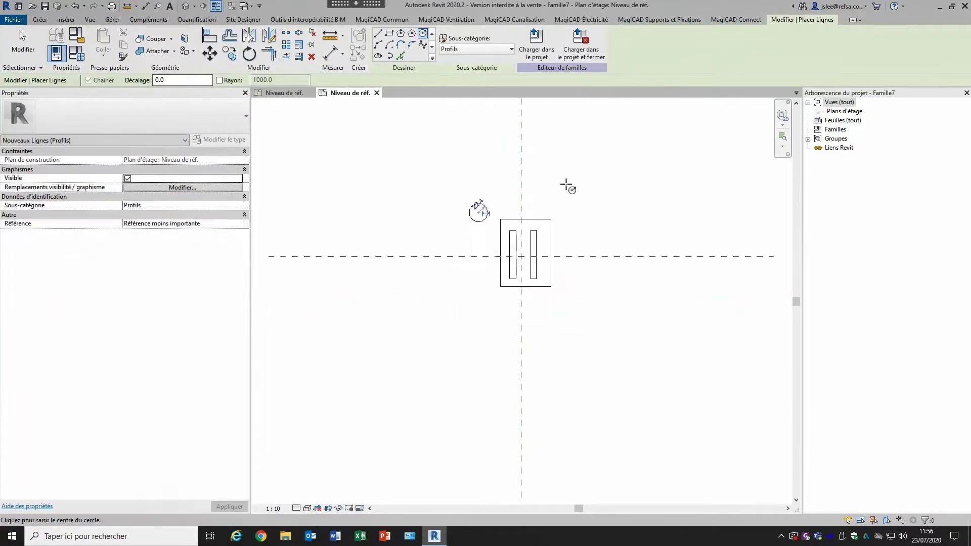
Step: Finish the profile sketch and load the profile family into the open family containing the sweep
key(Escape)
key(Escape)
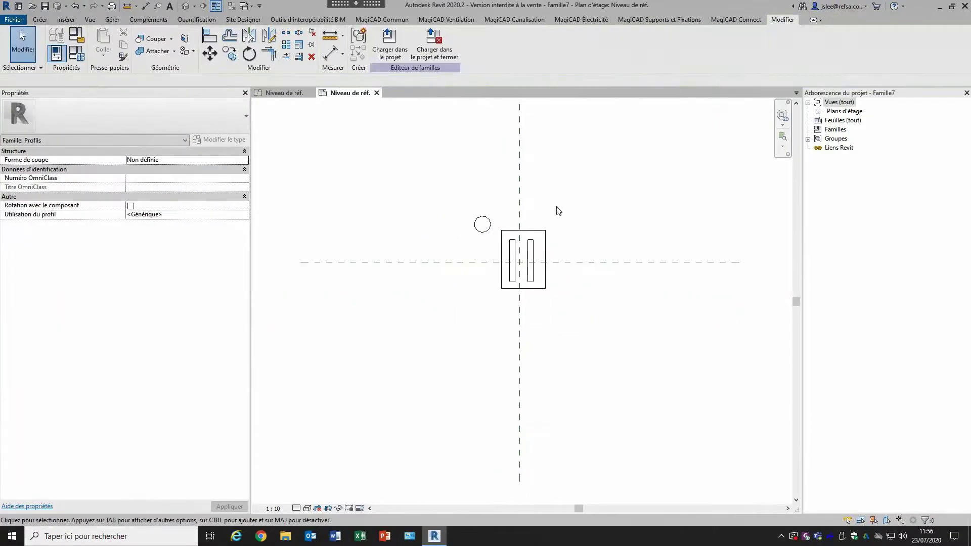
click(383, 56)
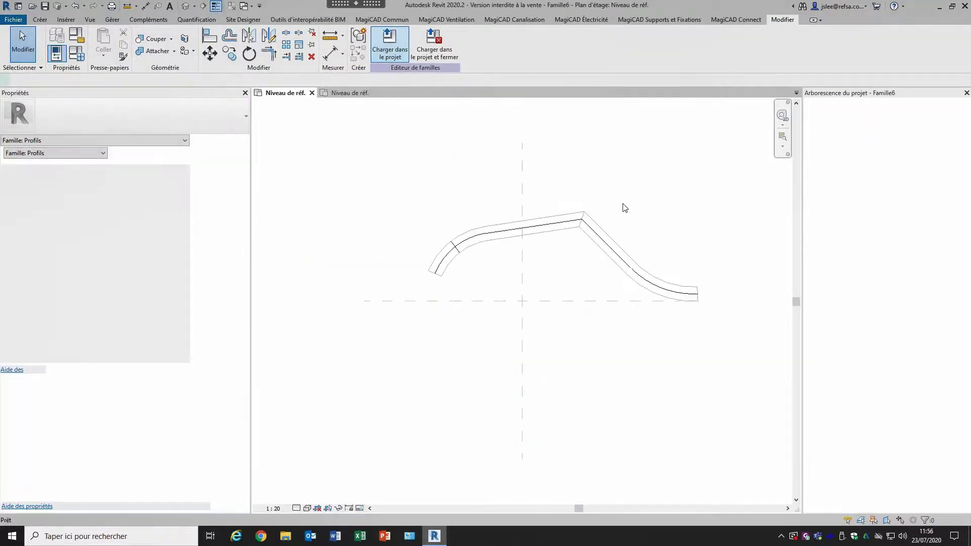
Step: Assign the loaded profile Famille7 to the sweep and finish the sweep
click(590, 43)
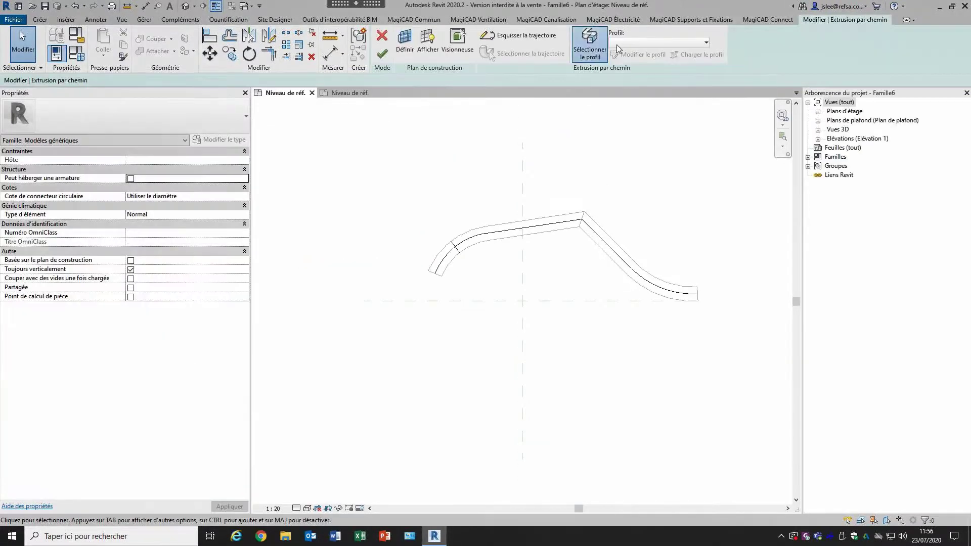
click(627, 43)
click(638, 65)
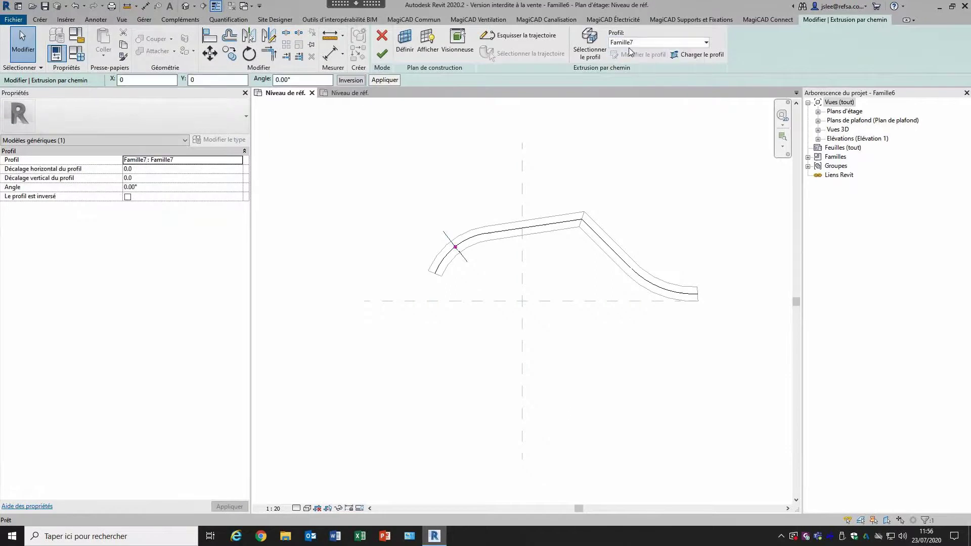
click(382, 53)
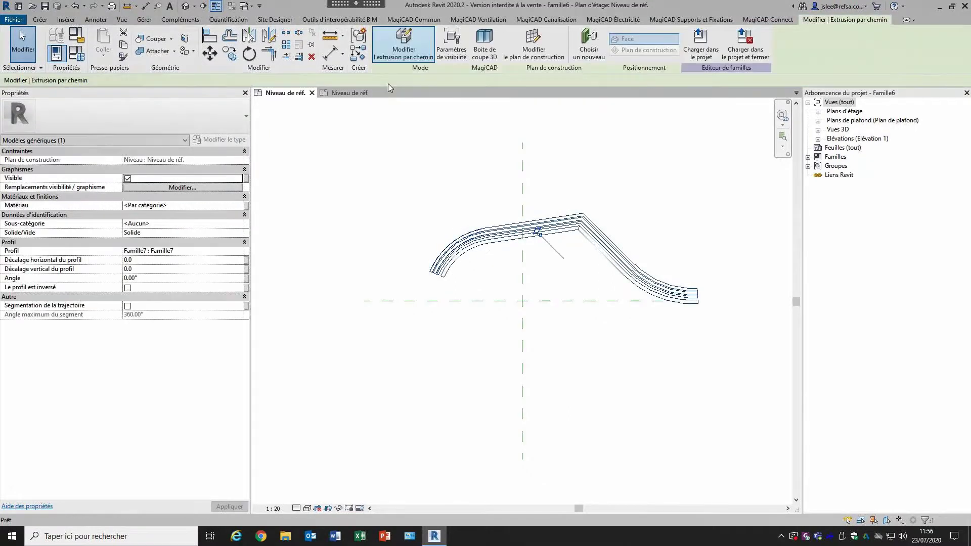
key(Escape)
Step: Show the sweep in a shaded 3D view and examine its profile from the end
click(185, 7)
shift+middle_drag(452, 393, 340, 470)
click(309, 509)
click(329, 464)
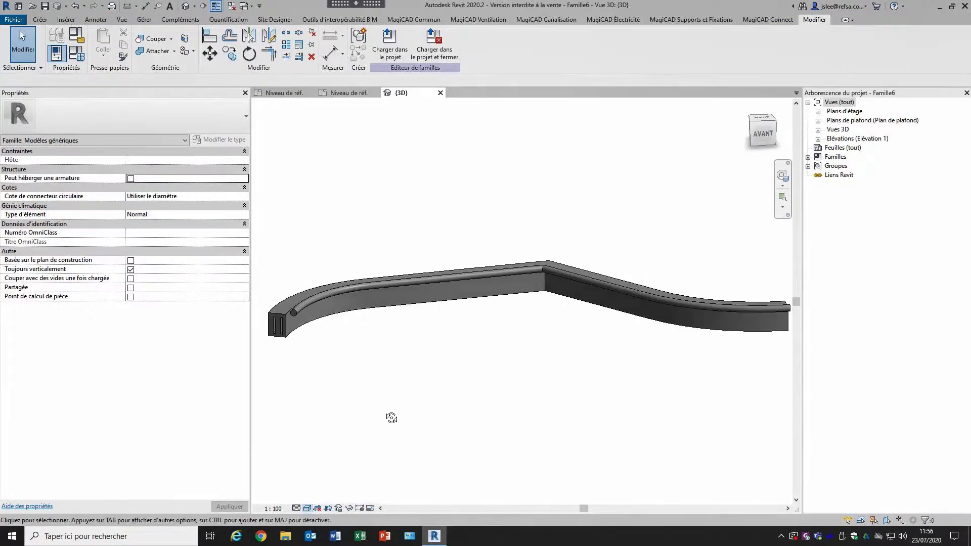
shift+middle_drag(392, 418, 400, 414)
scroll(289, 350, up, 3)
middle_drag(406, 353, 512, 349)
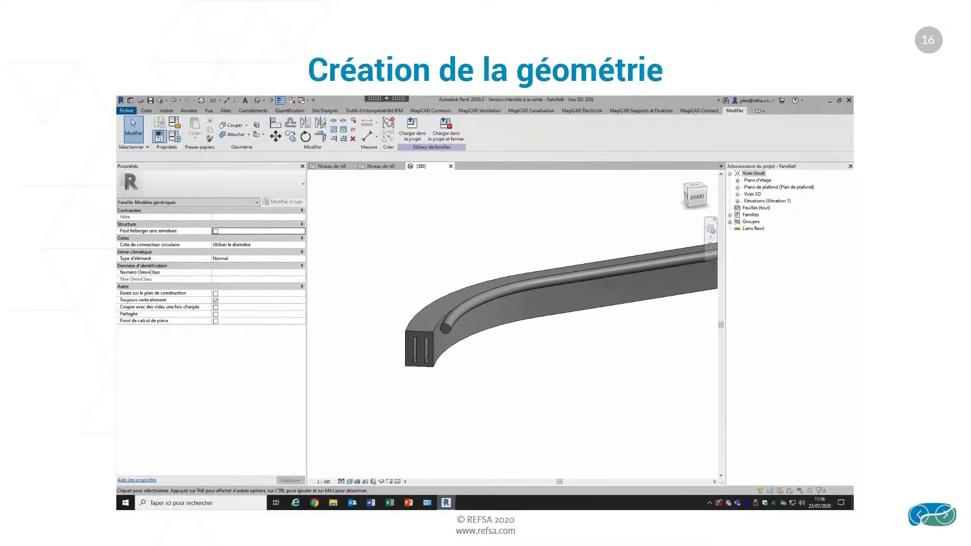
click(915, 300)
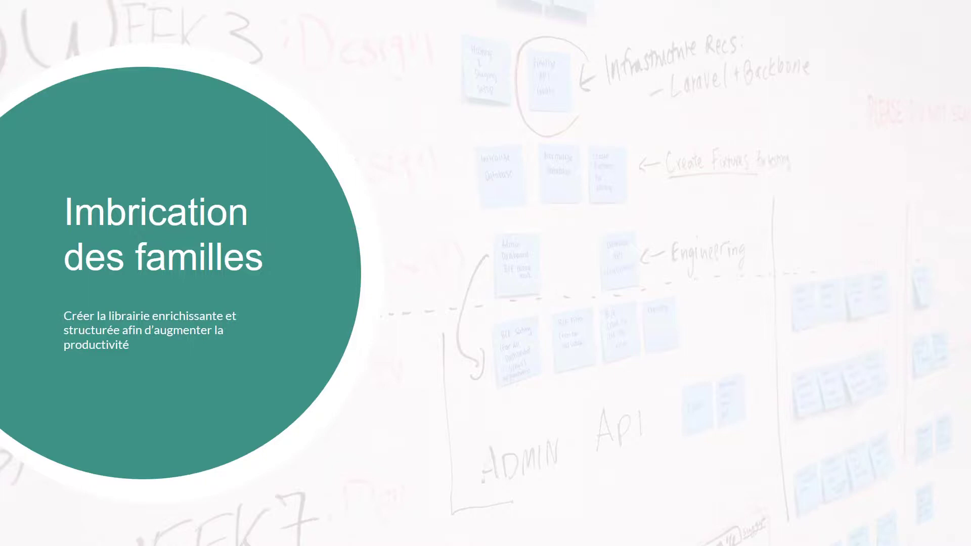
click(599, 310)
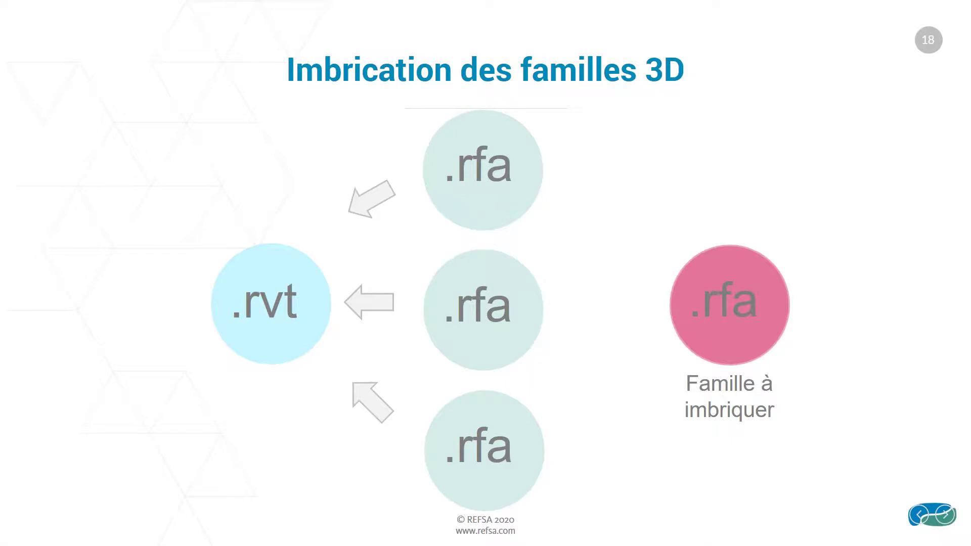
click(843, 208)
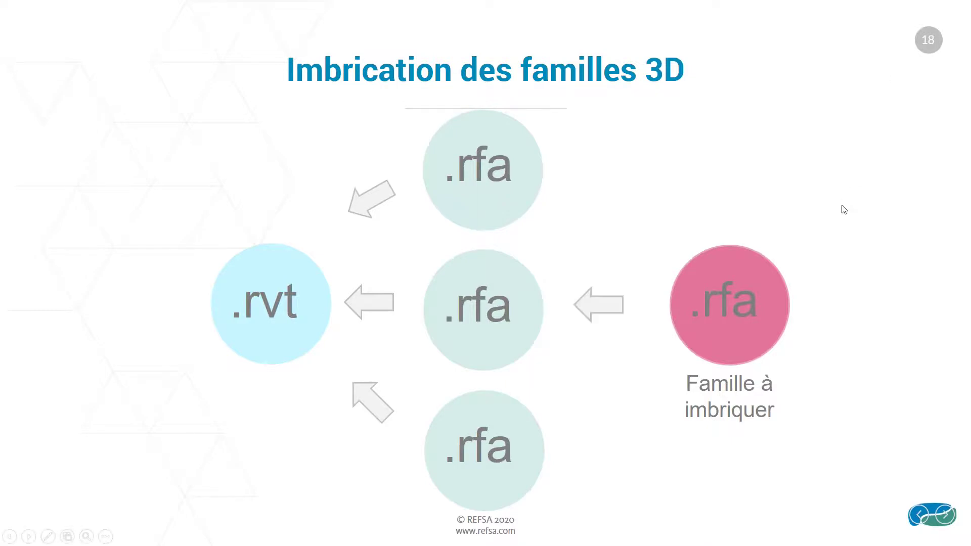
click(844, 209)
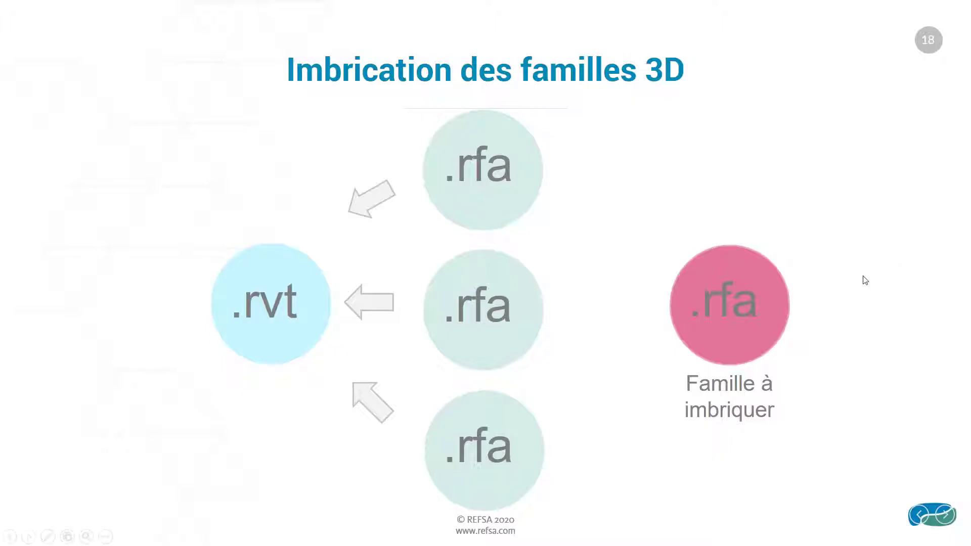
click(866, 310)
click(864, 310)
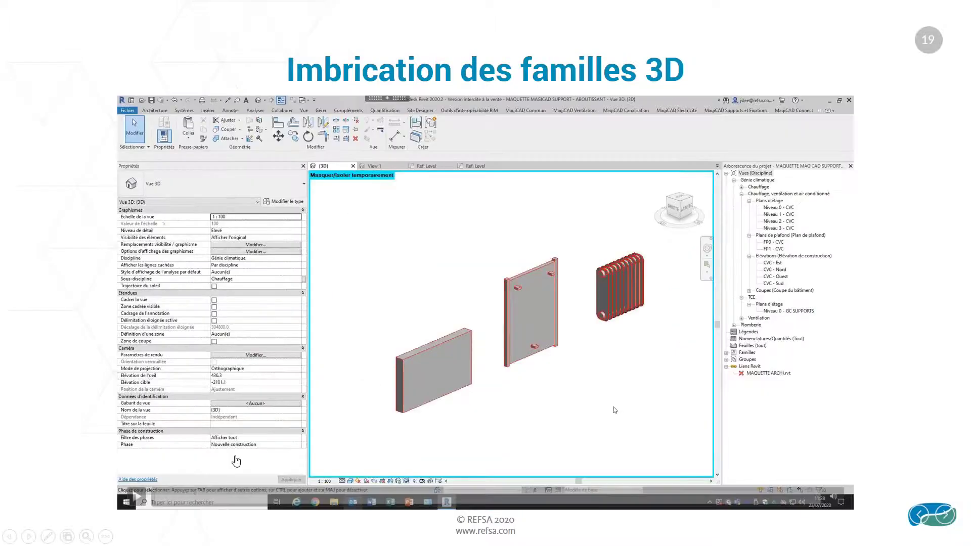
click(137, 498)
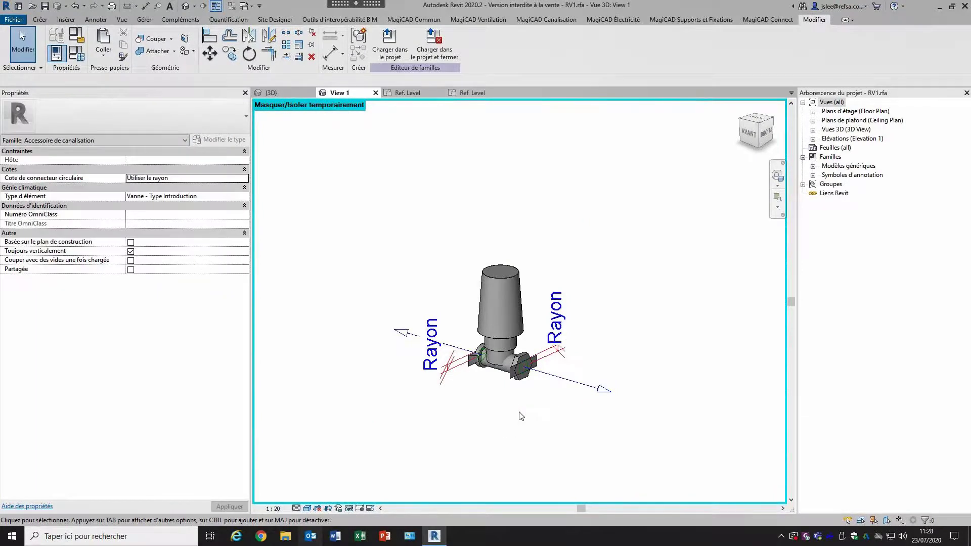
Step: Review the open project and radiator families, and load the RV1 valve family into R1.rfa
click(281, 91)
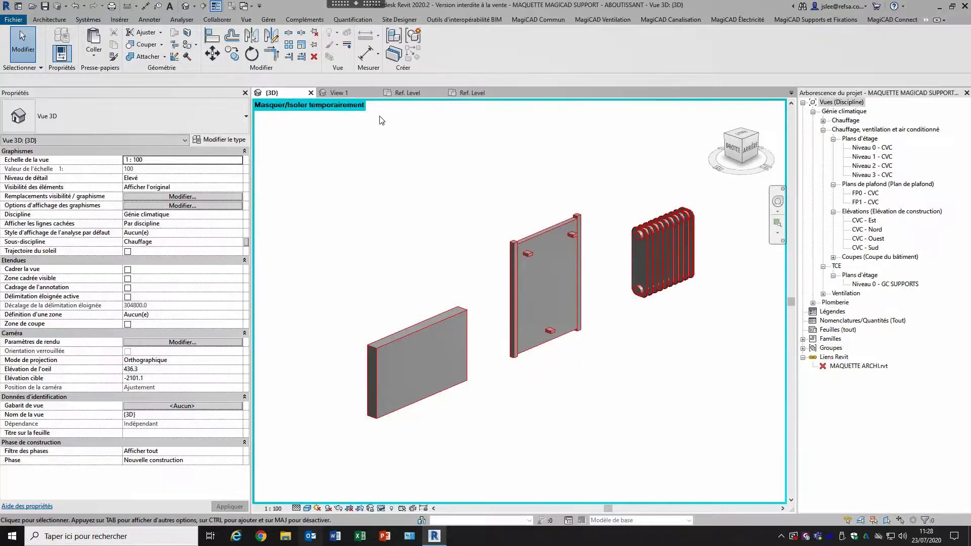
click(407, 91)
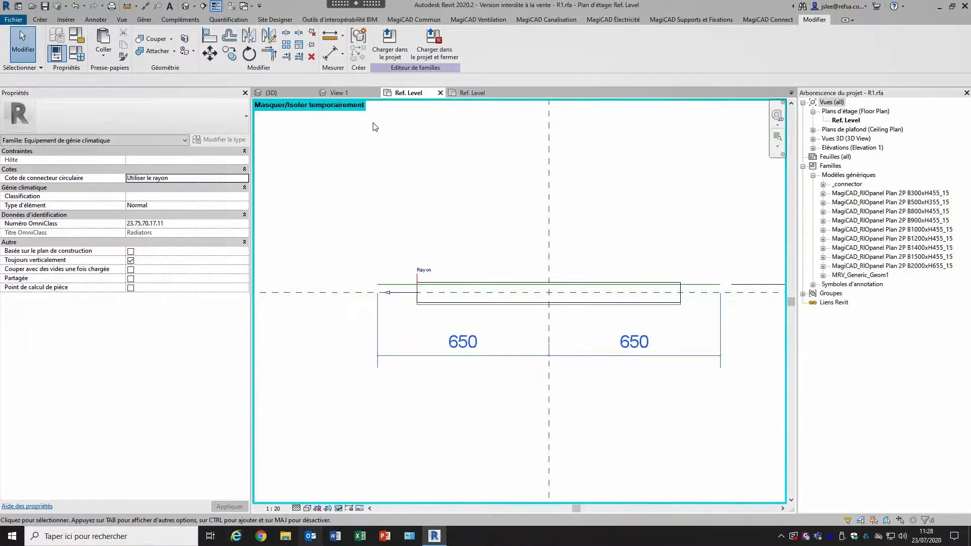
click(466, 95)
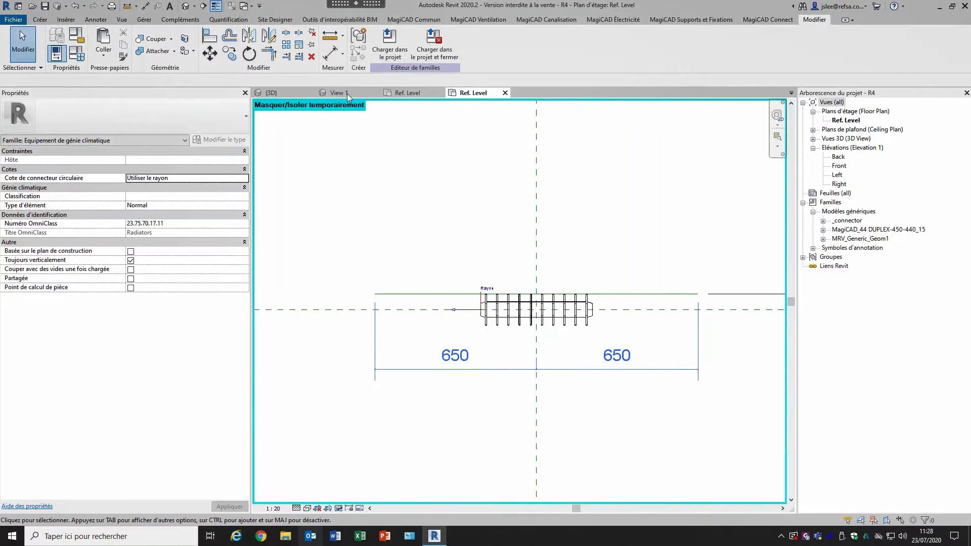
click(347, 93)
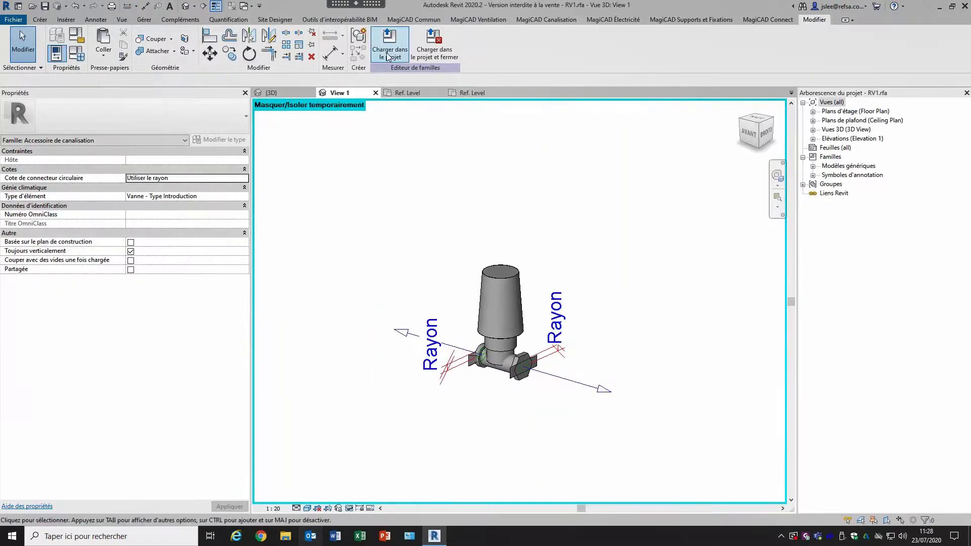
click(388, 54)
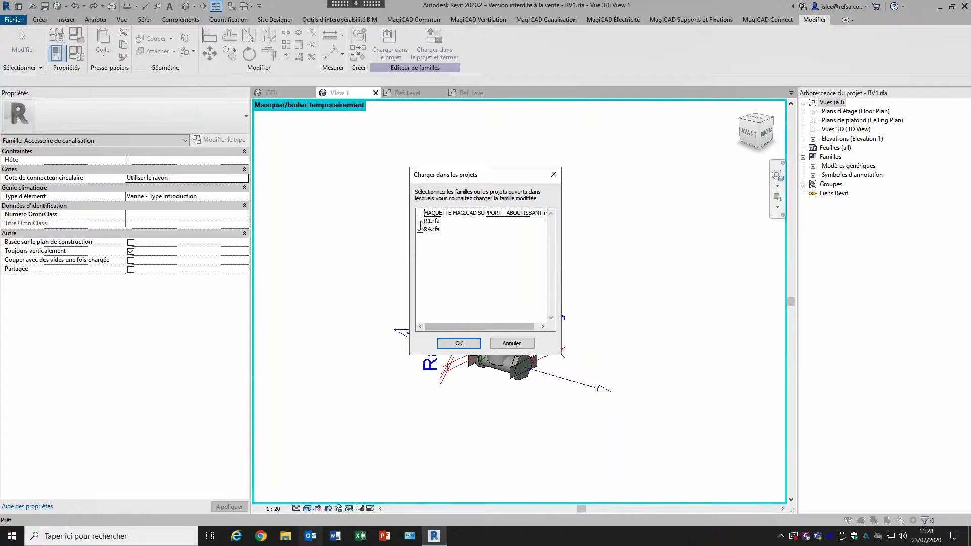
click(420, 221)
click(458, 344)
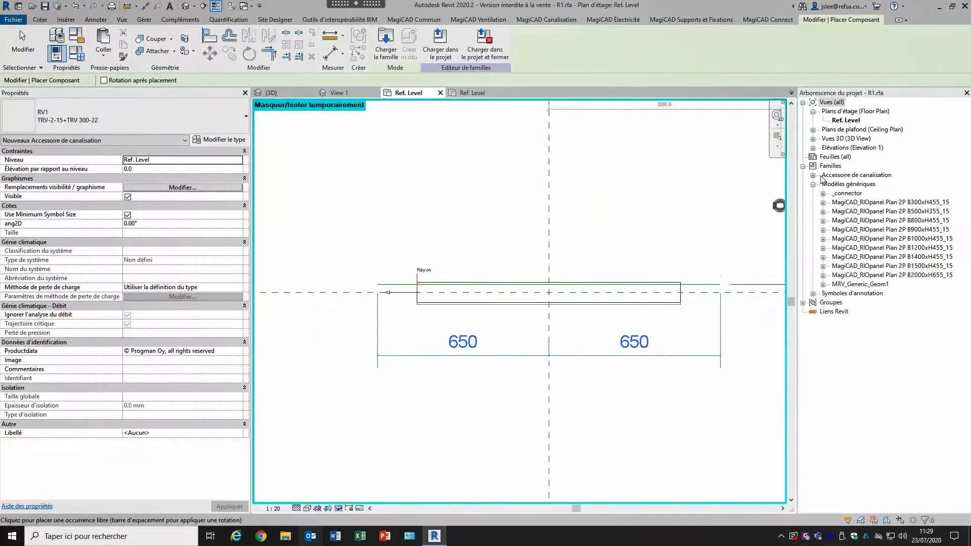
Step: Place the RV1 valve type TRV-2-15+TRV 300-22 on the horizontal centre reference plane, just left of the radiator
click(813, 175)
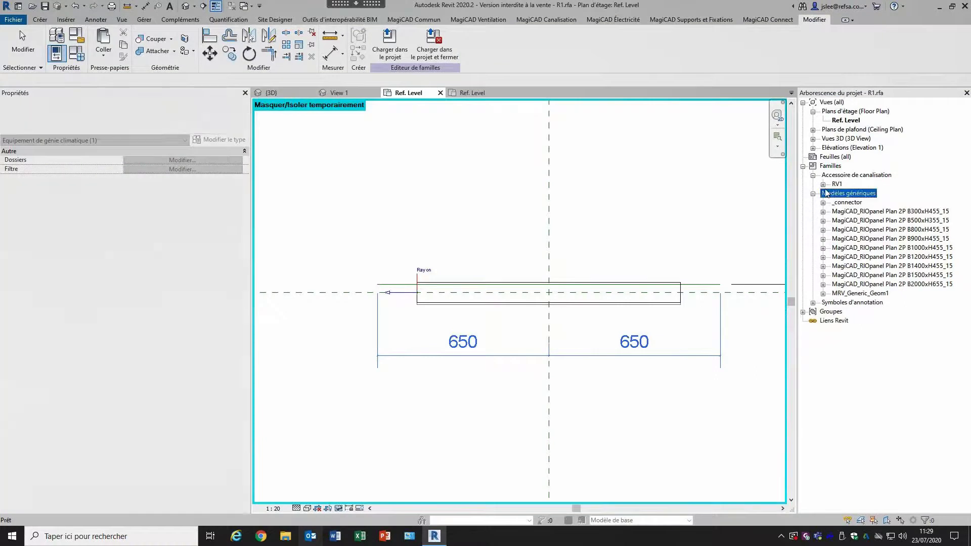
click(830, 193)
click(822, 184)
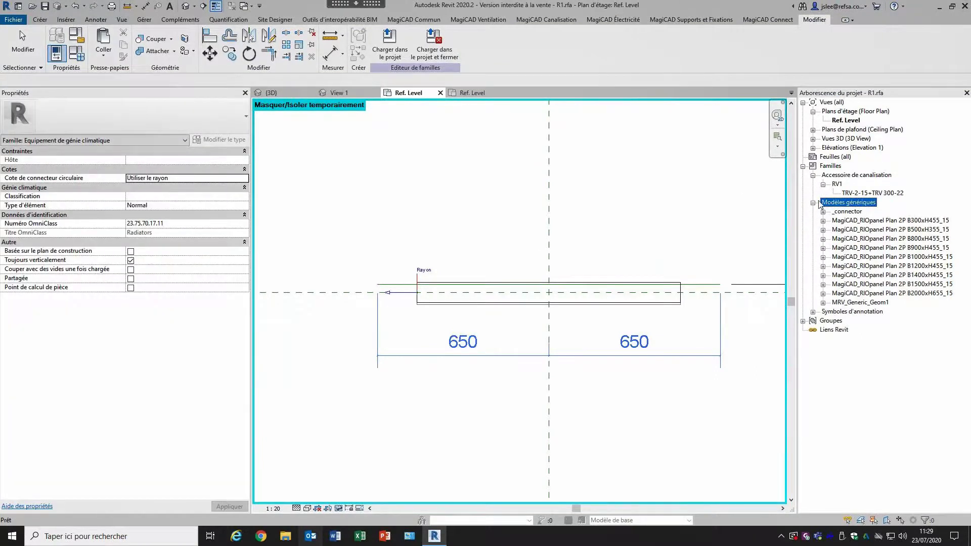
click(848, 195)
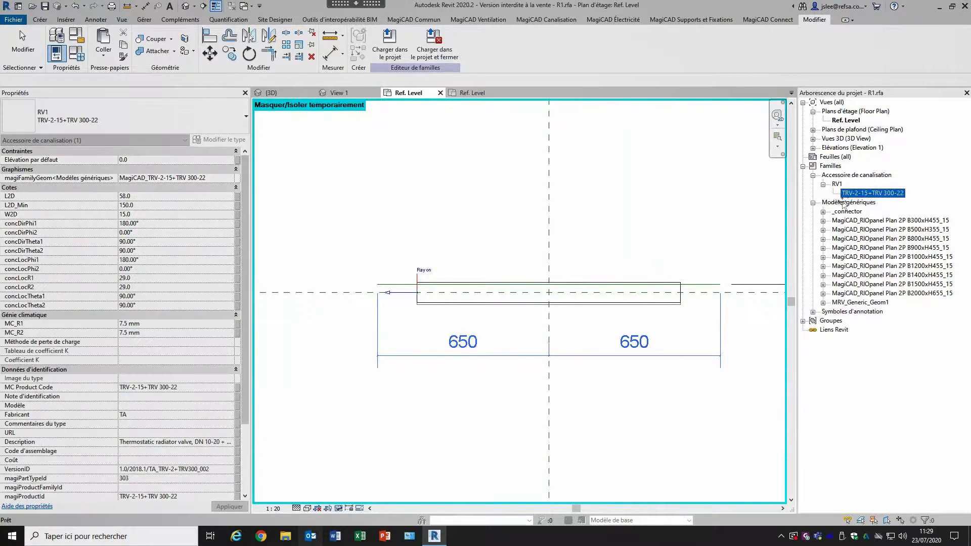
drag(494, 238, 400, 292)
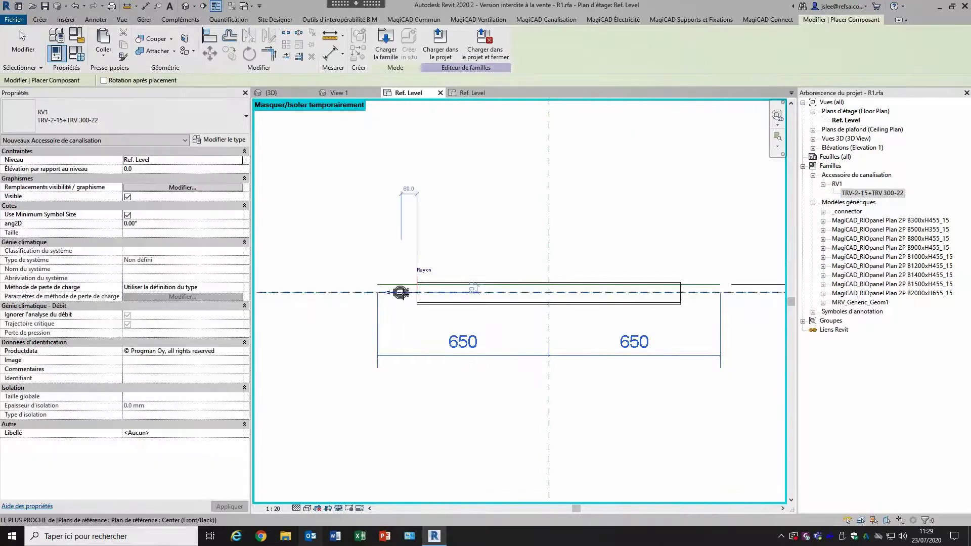
click(401, 292)
key(Escape)
key(Escape)
Step: Align the valve's right end with the radiator's left face in the plan view
scroll(431, 327, up, 6)
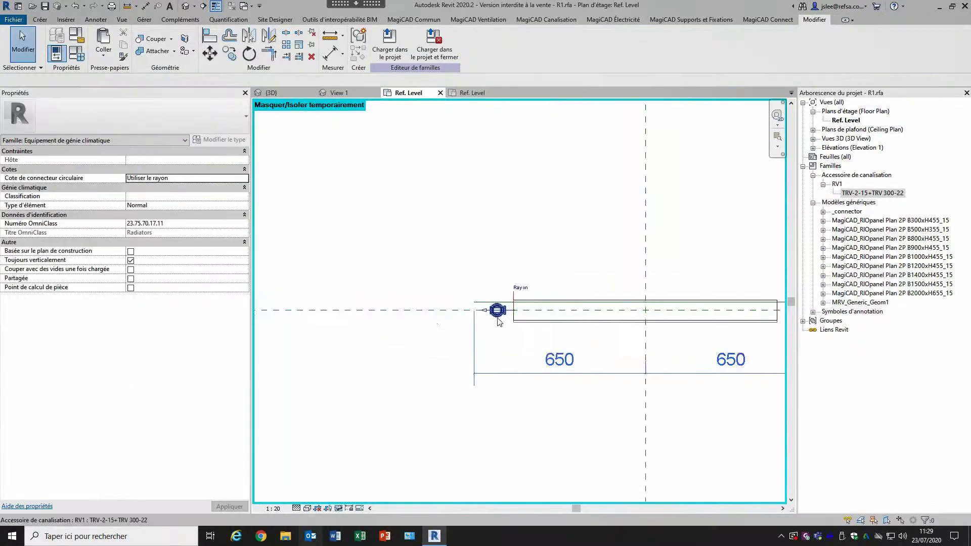
key(a)
key(l)
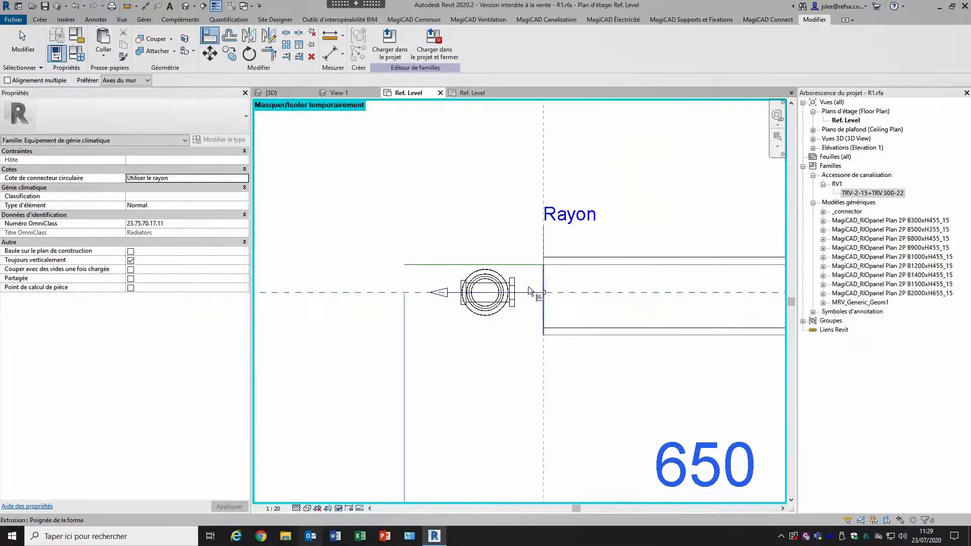
click(515, 304)
scroll(504, 369, down, 2)
middle_drag(584, 402, 554, 379)
key(Escape)
key(Escape)
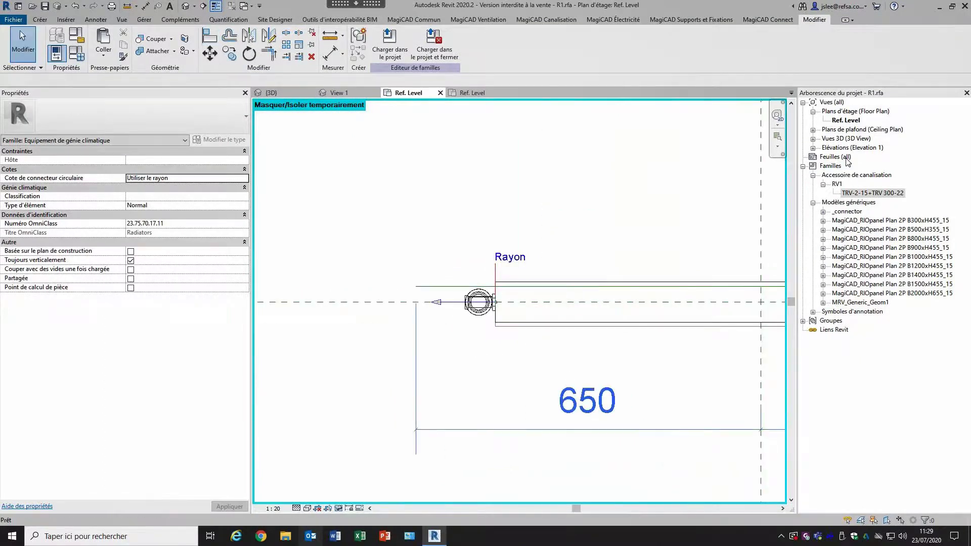
Step: Open the Front elevation of the radiator family and show it at a fine detail level
click(812, 148)
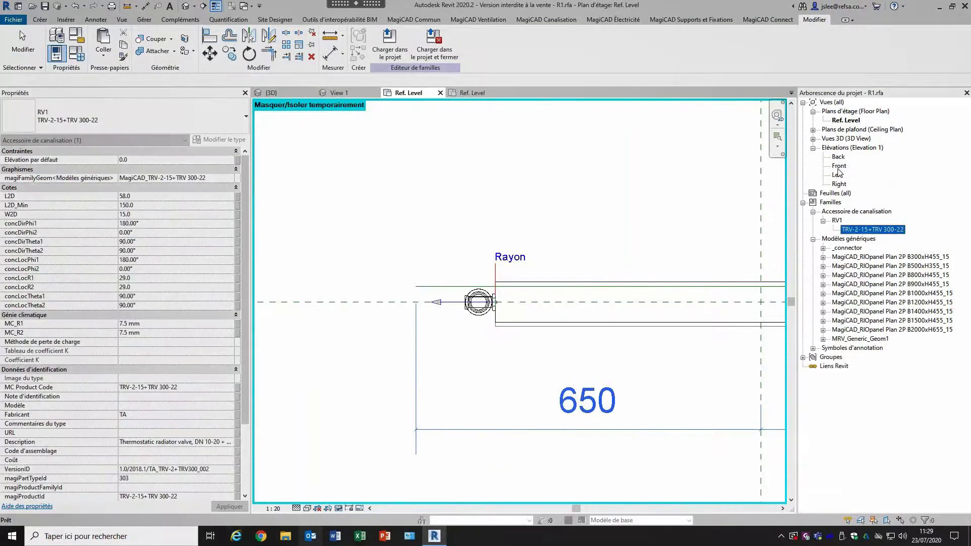
double_click(839, 165)
scroll(546, 362, down, 2)
middle_drag(484, 429, 500, 423)
click(296, 508)
click(309, 497)
scroll(469, 374, up, 3)
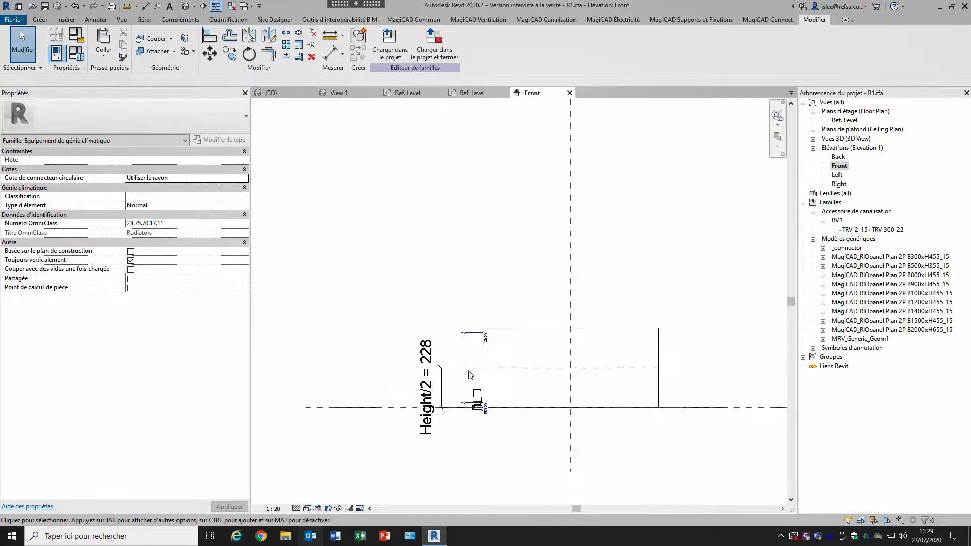
scroll(470, 376, up, 2)
scroll(482, 374, up, 1)
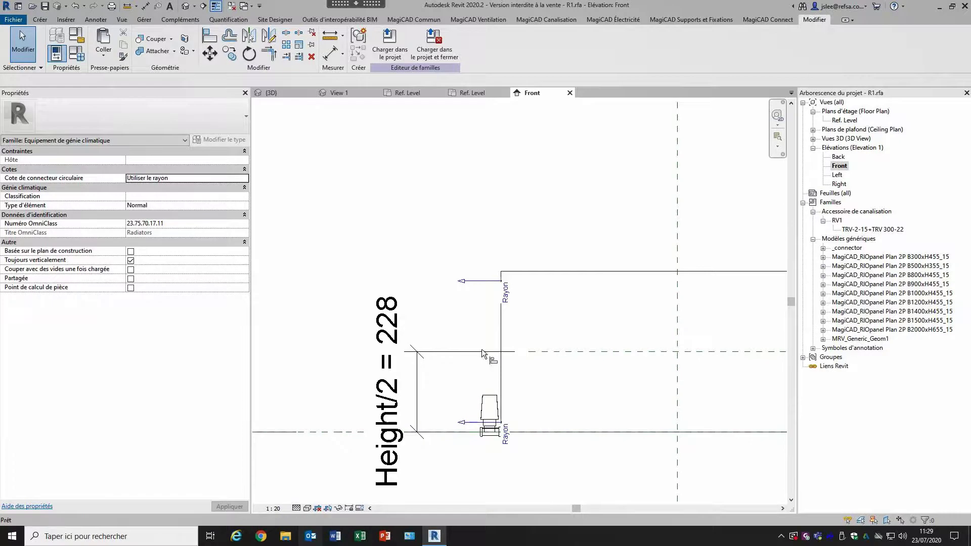
key(a)
key(l)
key(Escape)
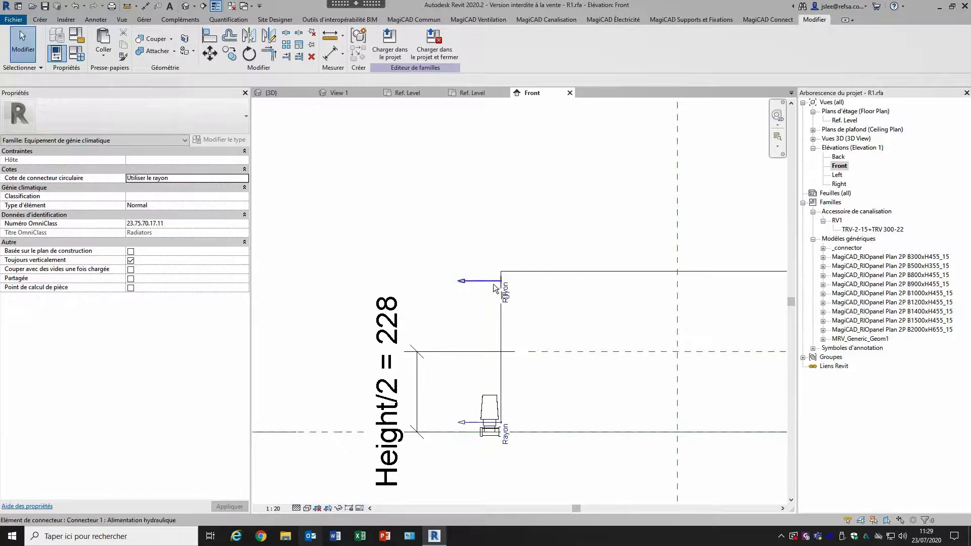
key(r)
key(p)
click(501, 281)
scroll(753, 278, down, 2)
middle_drag(753, 278, 603, 278)
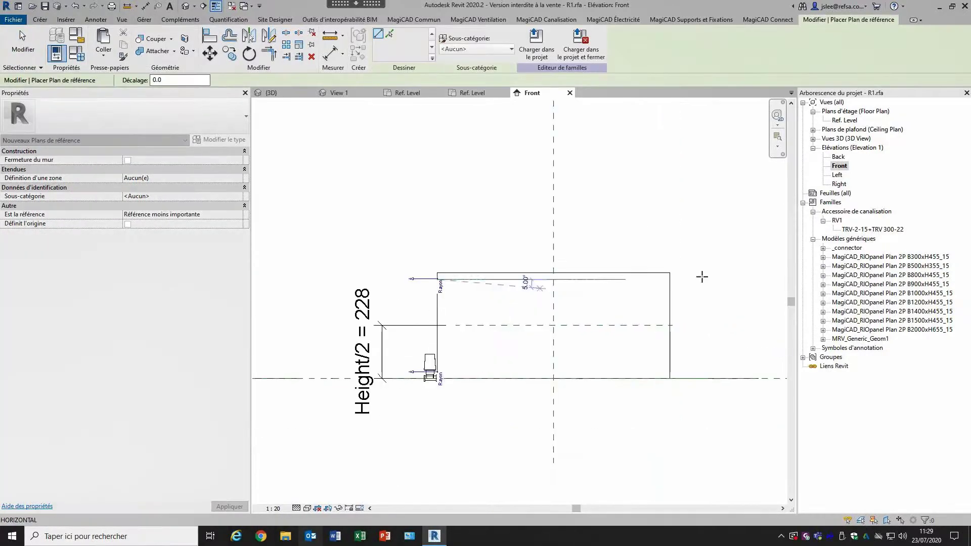
key(Escape)
key(Escape)
Step: Draw a horizontal reference plane from the end of the radiator's upper connector to just beyond its right side
scroll(488, 287, up, 2)
middle_drag(481, 299, 597, 317)
key(r)
key(p)
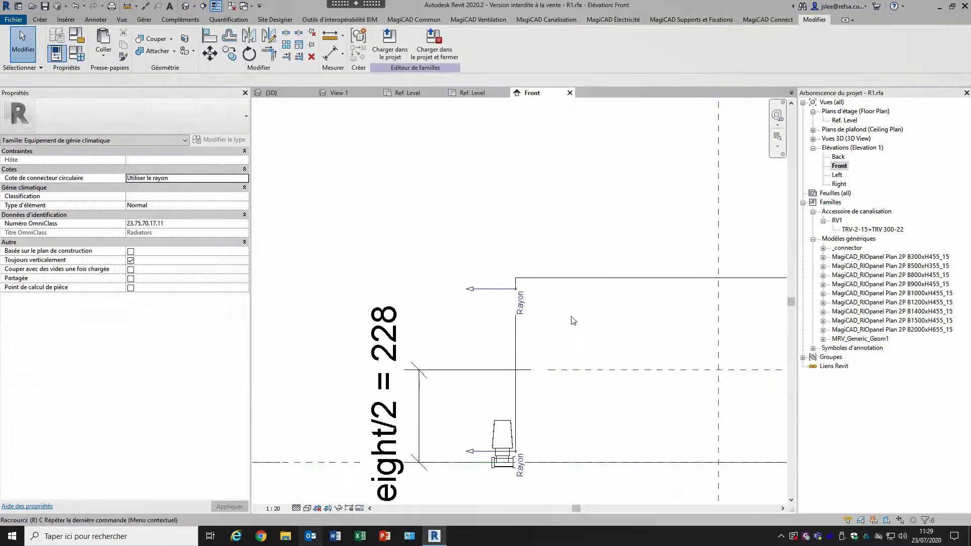
scroll(516, 291, up, 2)
scroll(517, 291, up, 3)
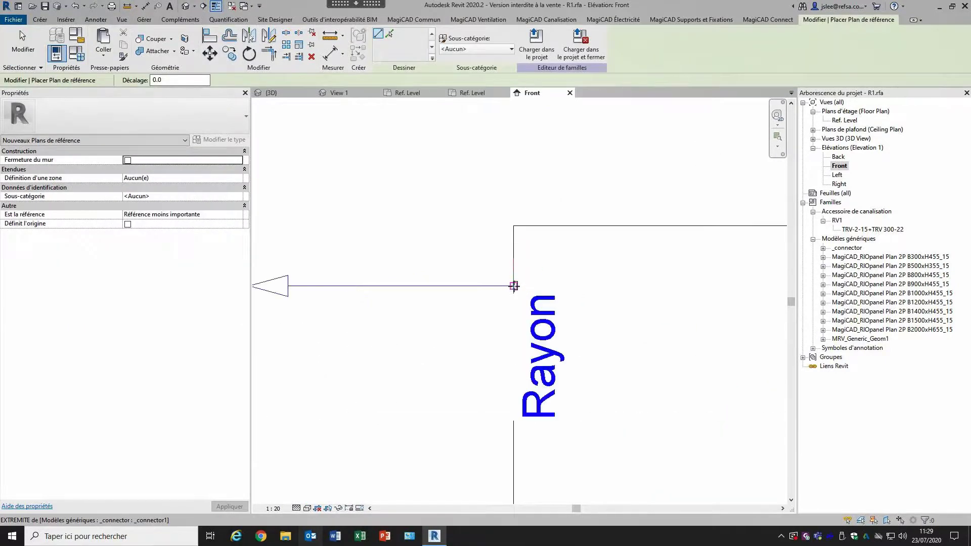
click(514, 286)
scroll(537, 284, down, 6)
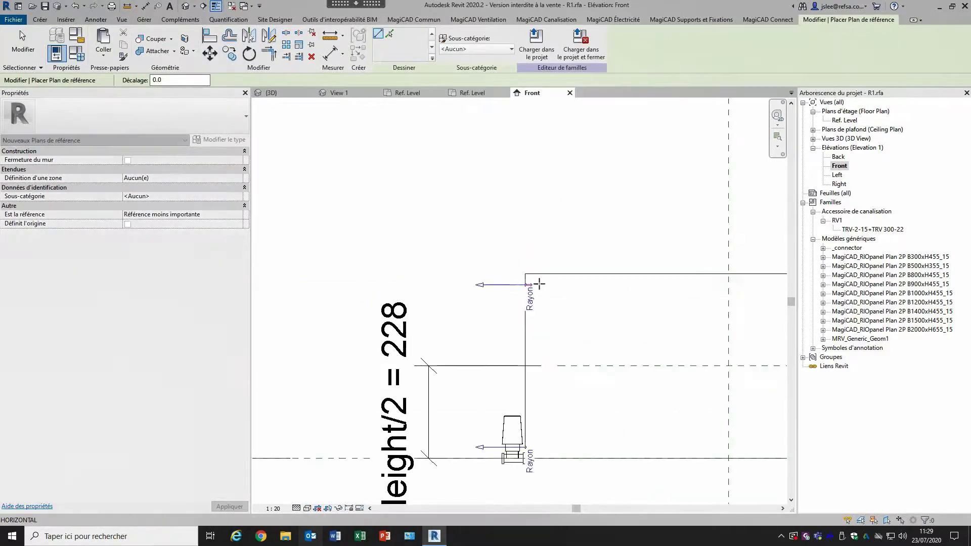
scroll(776, 290, down, 2)
middle_drag(776, 289, 570, 289)
click(676, 284)
key(Escape)
key(Escape)
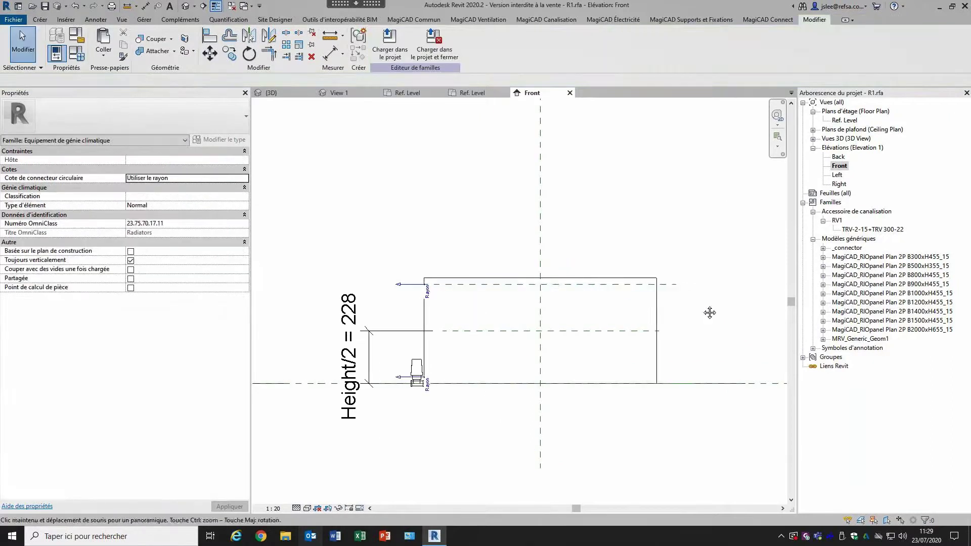
Step: Align the valve with the reference plane at the radiator's upper connector in the Front elevation
middle_drag(683, 310, 704, 310)
click(693, 292)
key(a)
key(l)
click(688, 286)
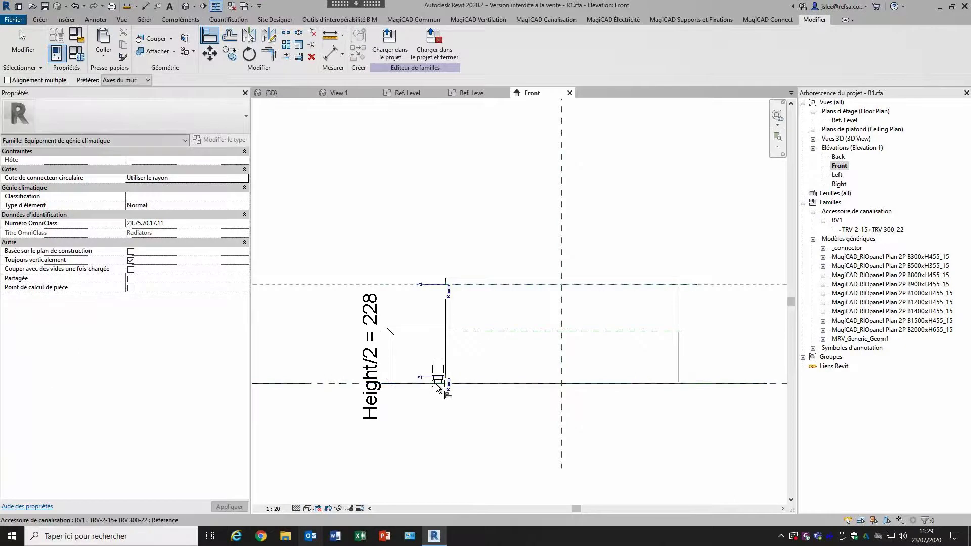
click(436, 384)
key(Escape)
key(Escape)
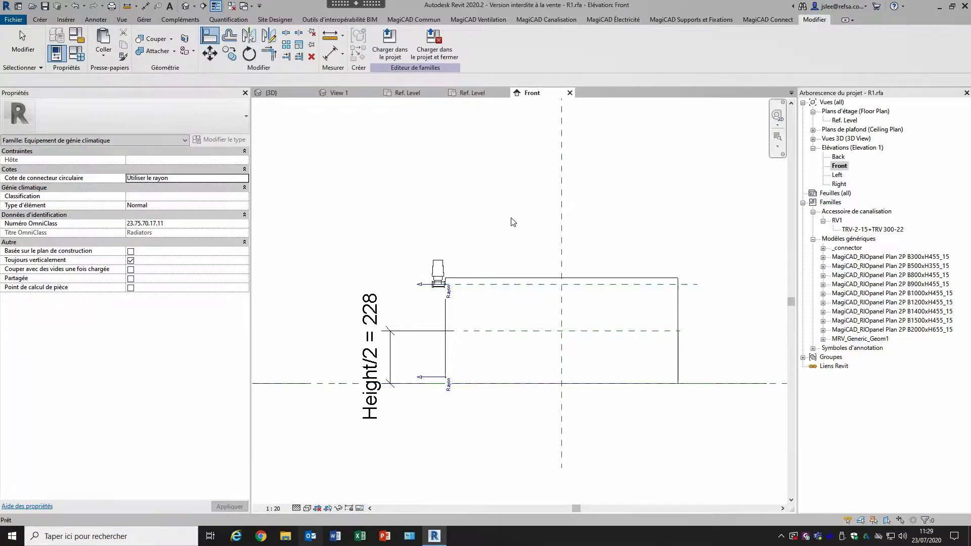
Step: Switch to the RV1 valve family and load it into the R4.rfa radiator family only
click(473, 93)
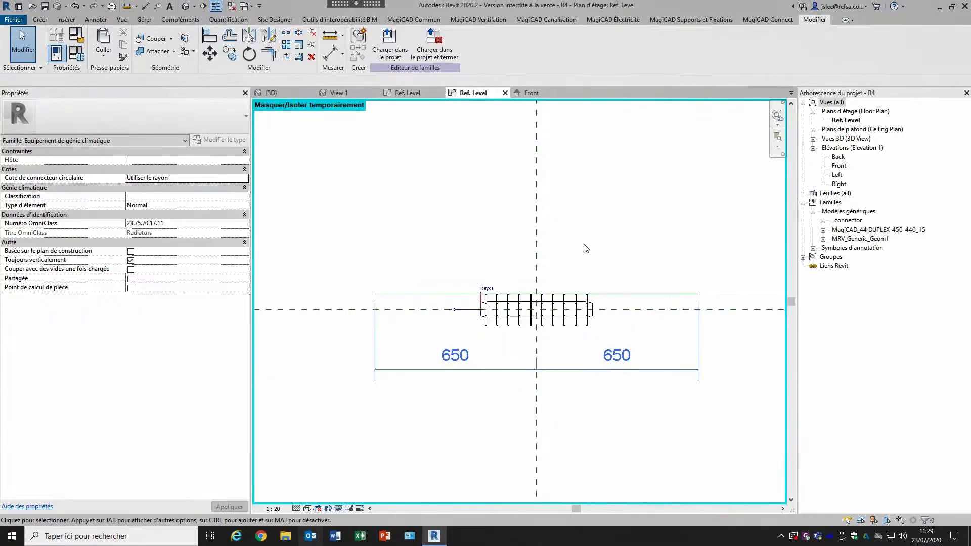
click(336, 92)
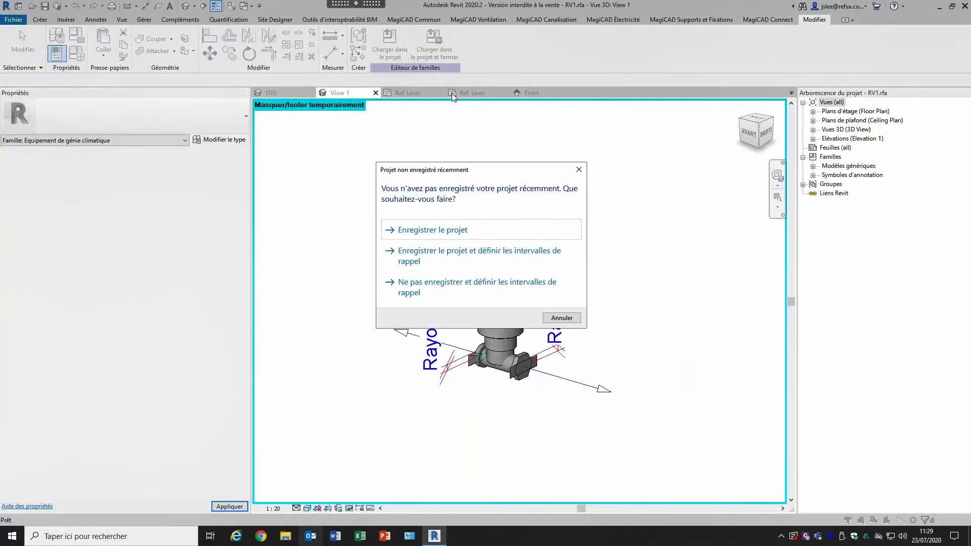
click(579, 169)
click(391, 49)
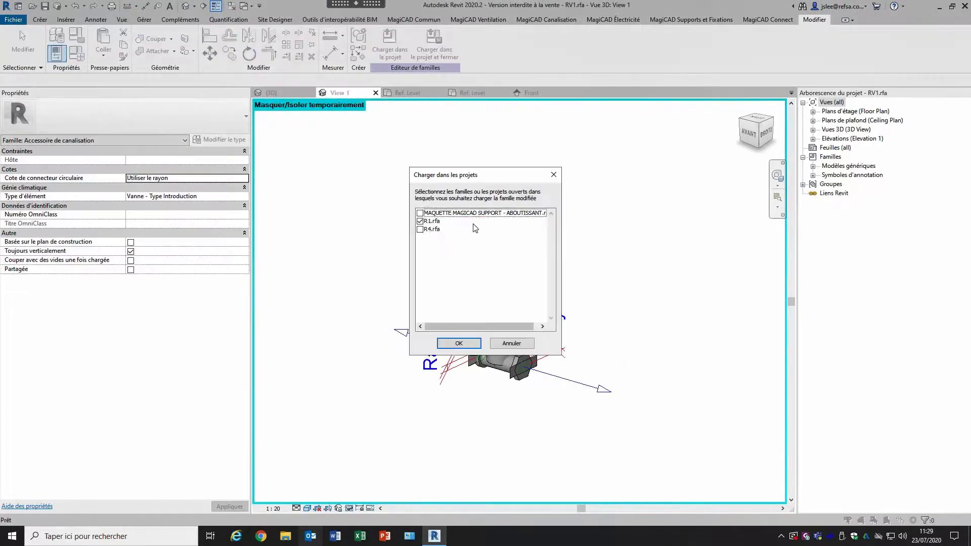
click(432, 230)
click(458, 343)
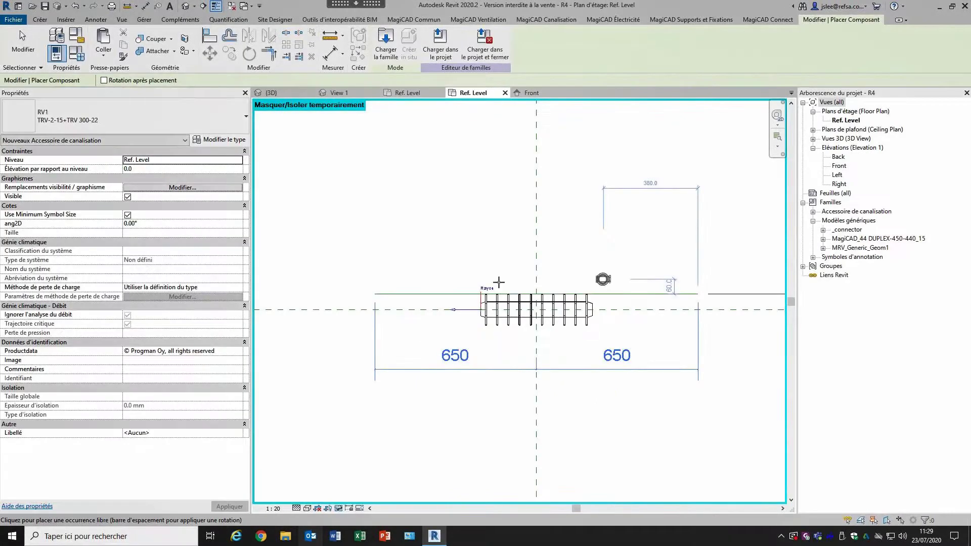
Step: Place the RV1 valve type TRV-2-15+TRV 300-22 on the horizontal centre reference plane, left of the R4 radiator
scroll(436, 308, up, 2)
click(437, 308)
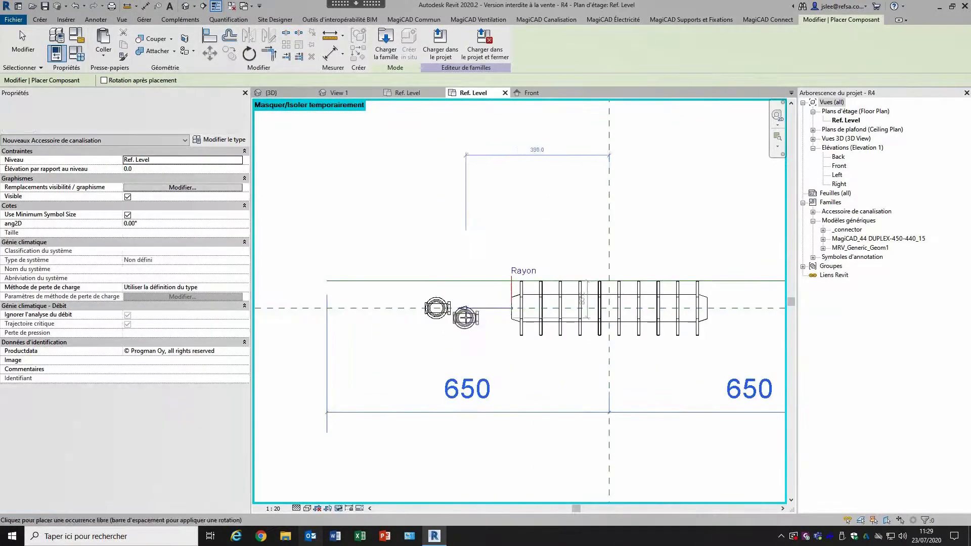
key(Escape)
Step: Align the right end of the valve with the left end face of the R4 radiator in plan
key(a)
key(l)
scroll(486, 303, up, 2)
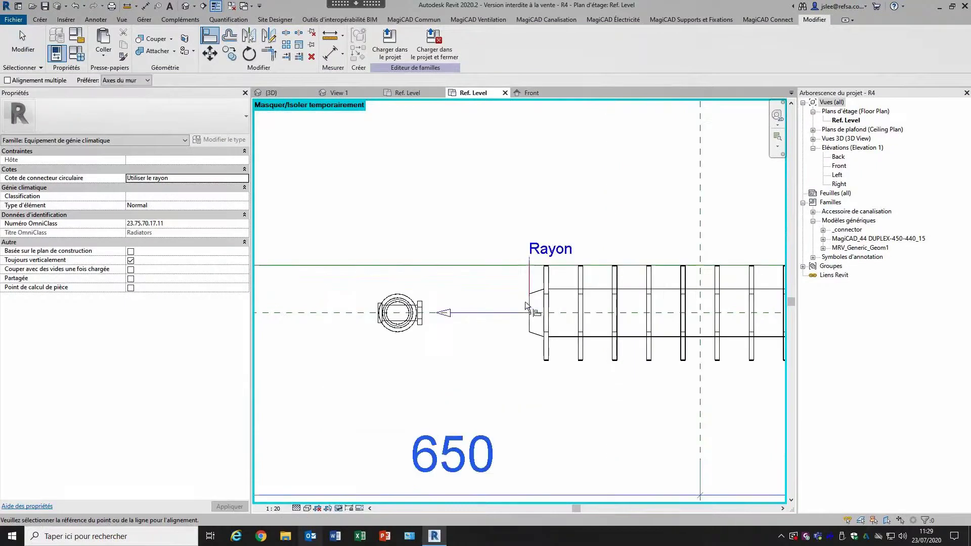
click(526, 325)
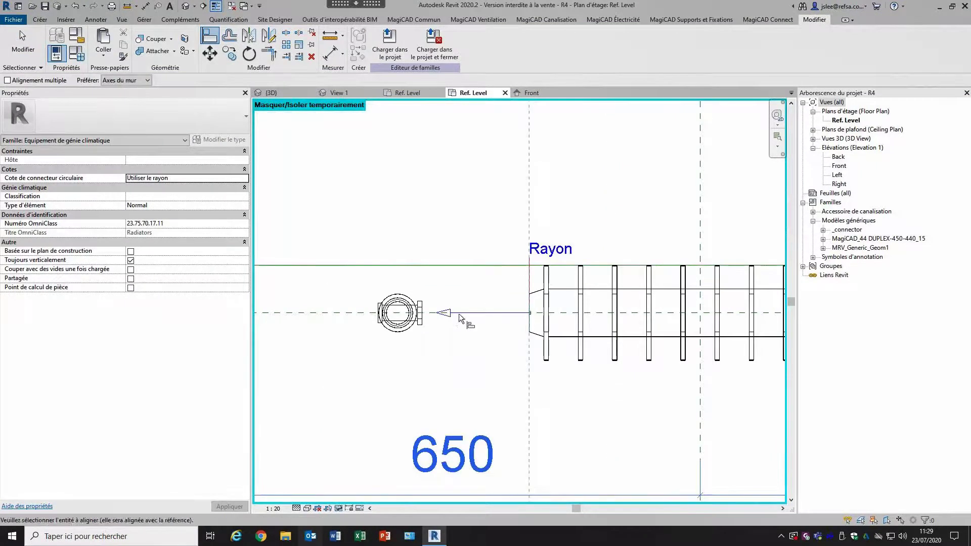
click(421, 314)
key(Escape)
Step: Open the Front elevation of R4 and align the valve with the upper connector's horizontal reference plane
double_click(839, 165)
scroll(500, 379, up, 3)
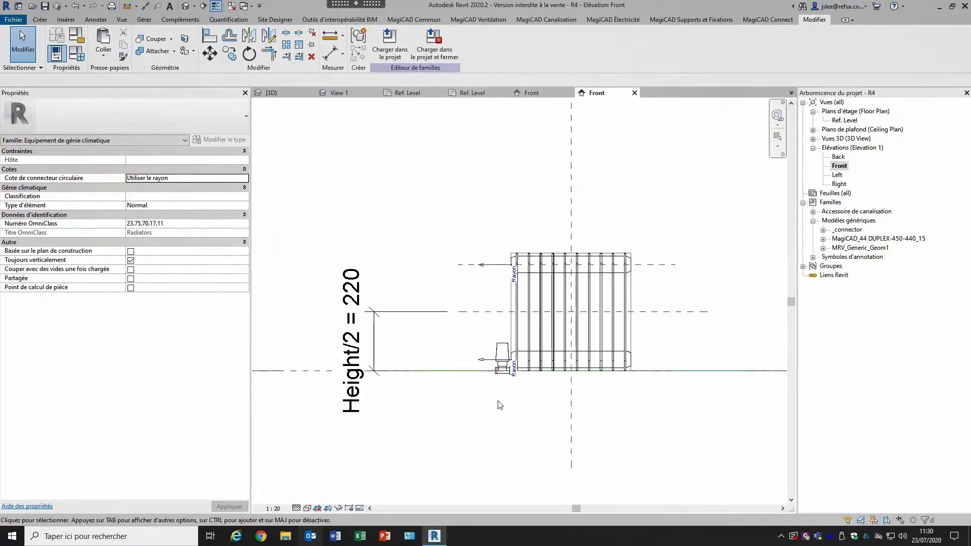
key(a)
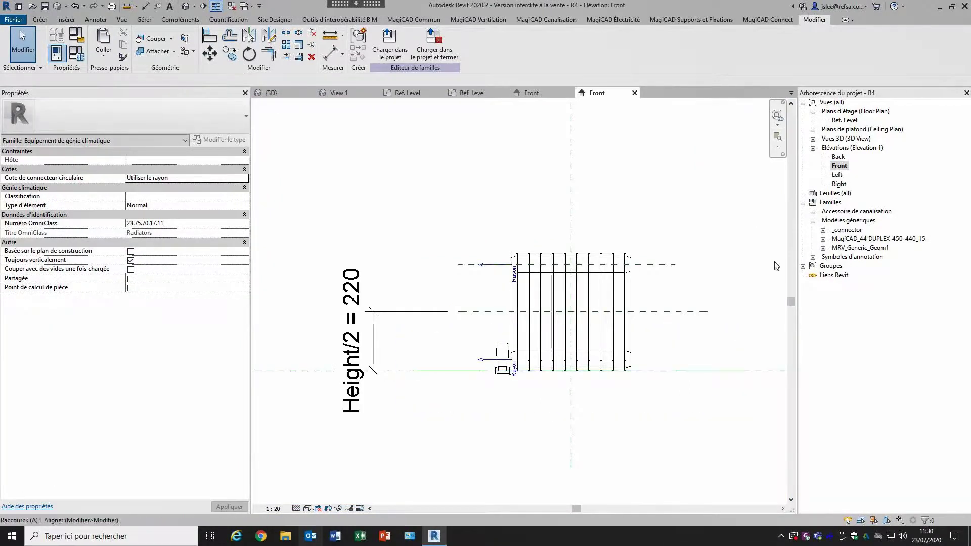
key(l)
click(664, 266)
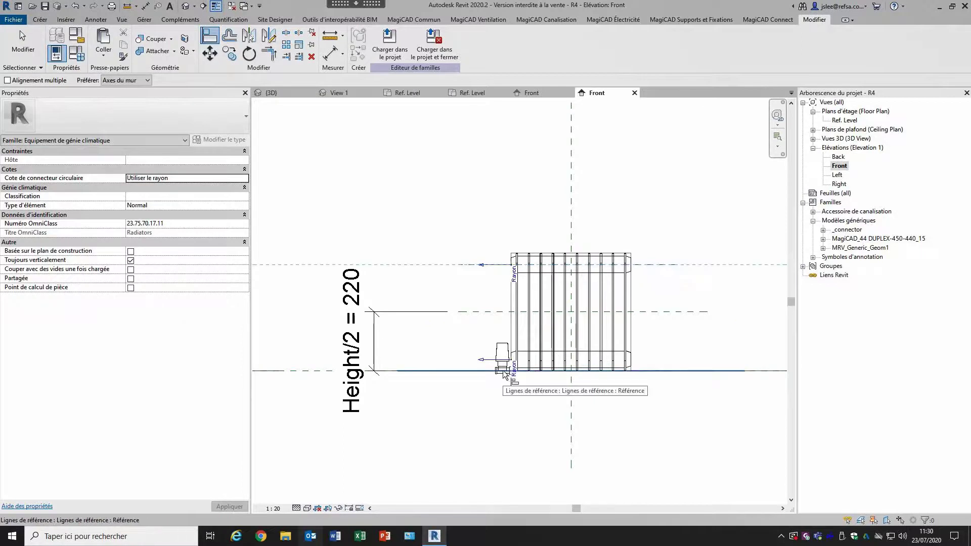
click(504, 374)
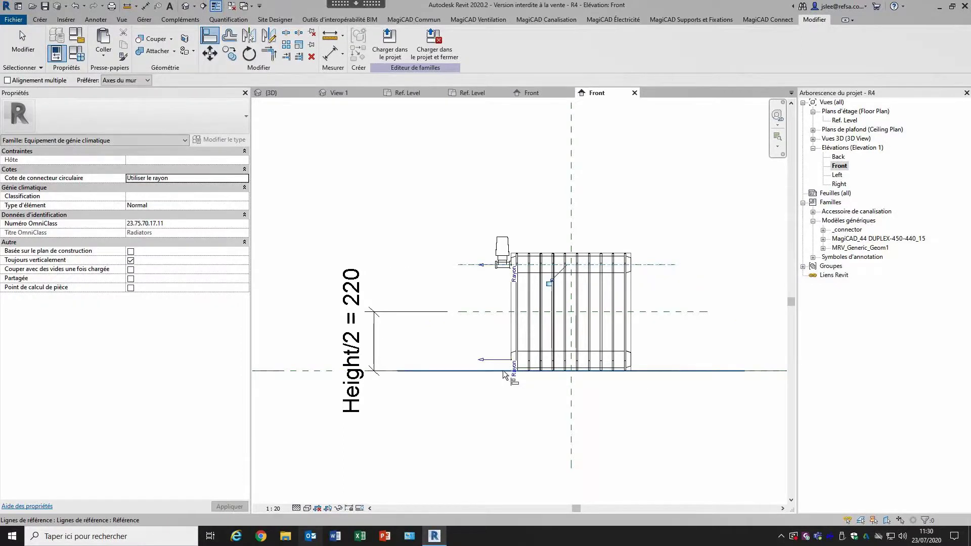
key(Escape)
key(Escape)
Step: Close the inactive views, open the 3D view of R4 and rotate it to examine the nested valve
click(231, 6)
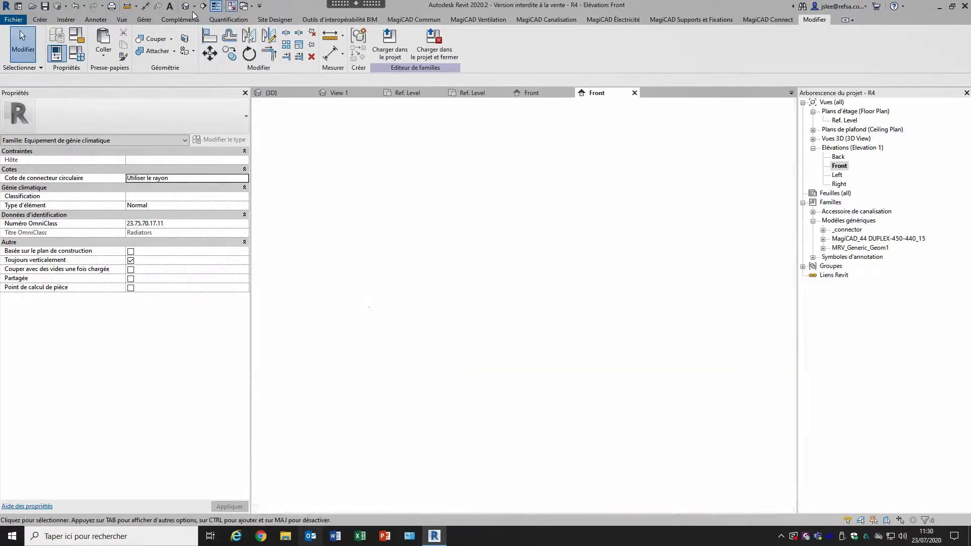
click(185, 6)
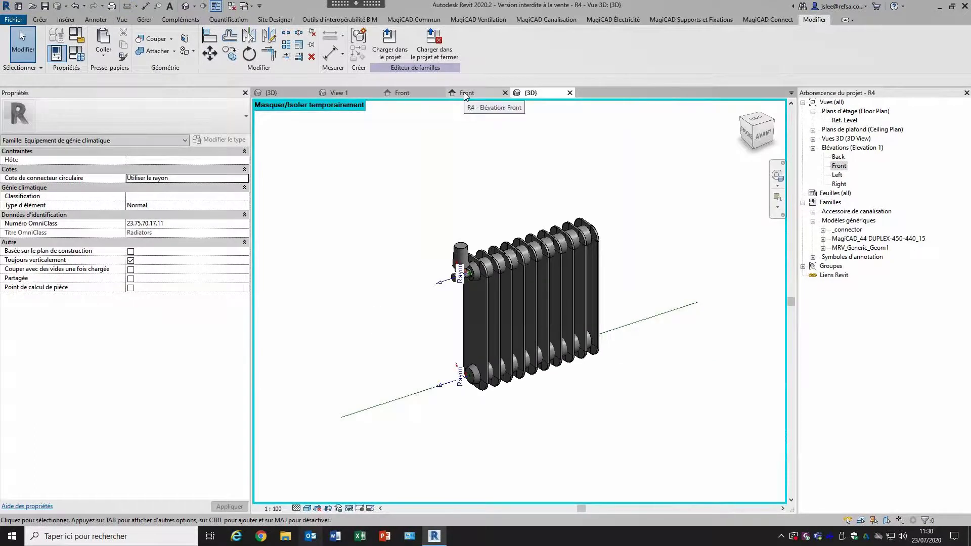
click(542, 268)
shift+middle_drag(542, 268, 440, 284)
click(413, 291)
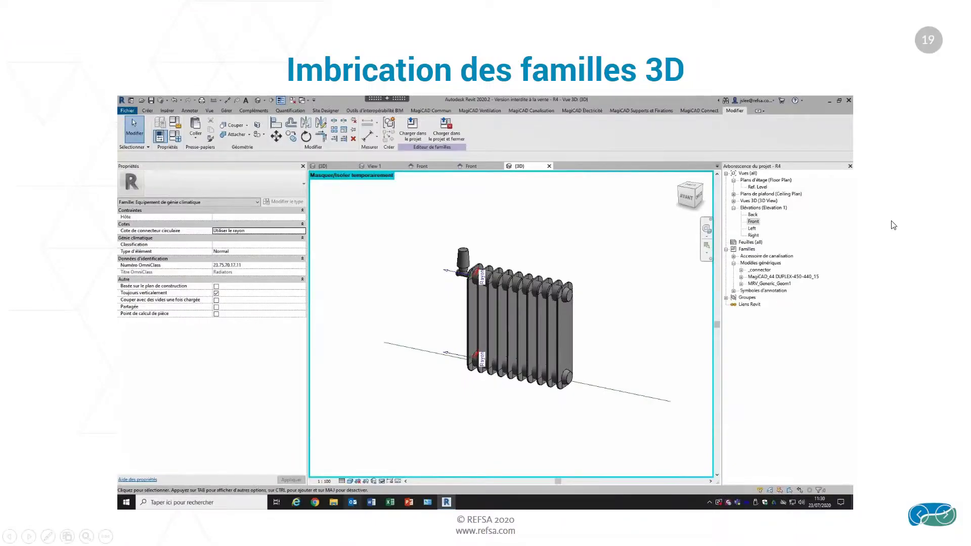
click(893, 225)
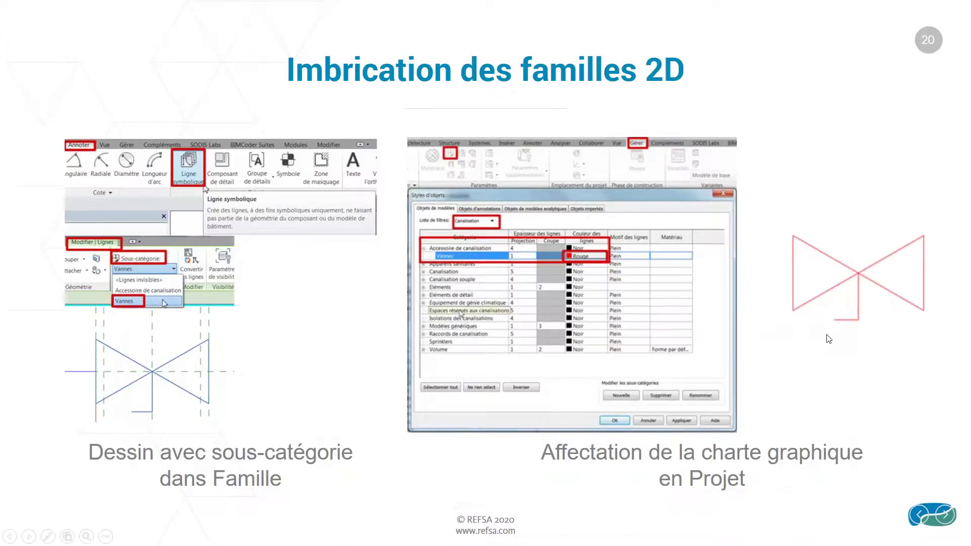
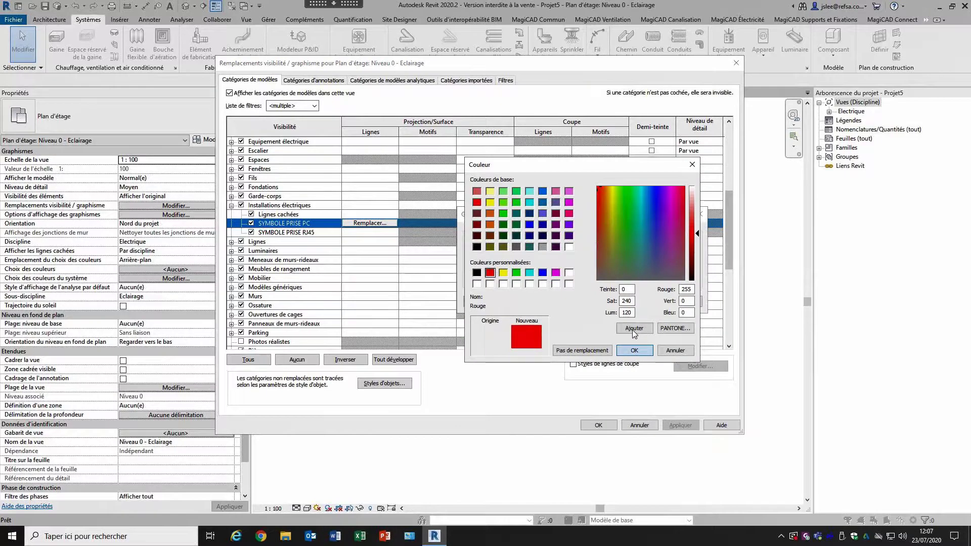
Step: Override the view's projection line colours with red for SYMBOLE PRISE PC and blue for SYMBOLE PRISE RJ45
key(Return)
click(369, 232)
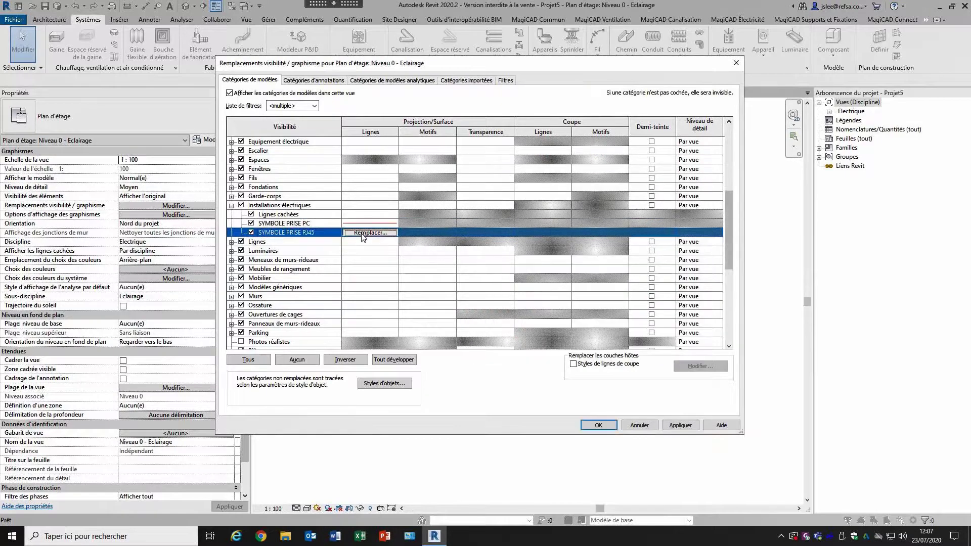
click(370, 232)
click(556, 284)
click(542, 273)
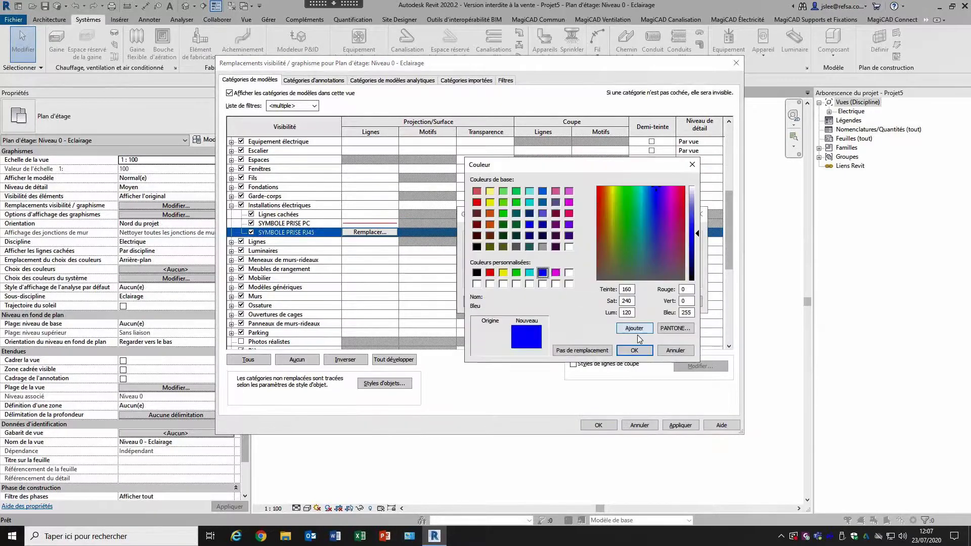
click(634, 350)
key(Return)
click(628, 427)
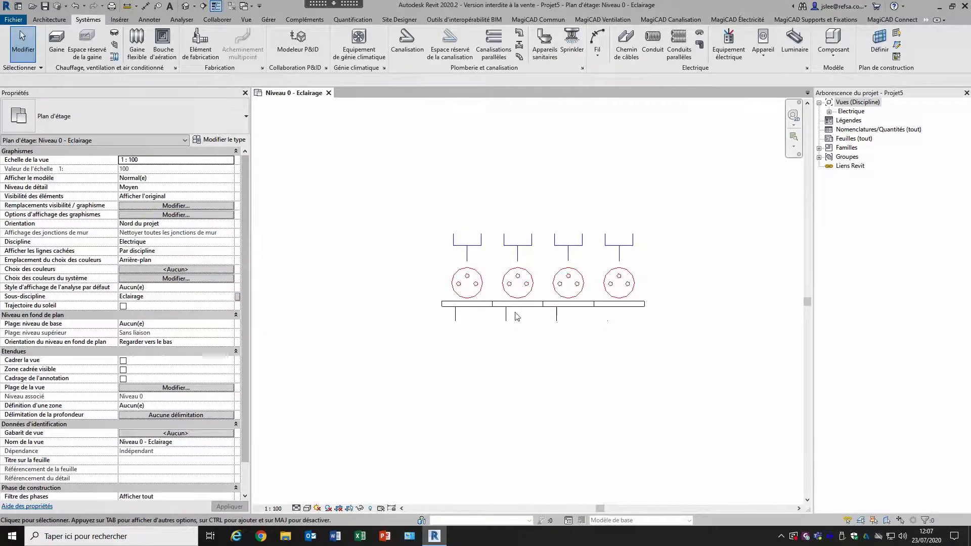
Step: Examine the recoloured socket symbols in the plan with the thin lines display toggled both ways
scroll(517, 317, up, 2)
click(216, 6)
click(217, 6)
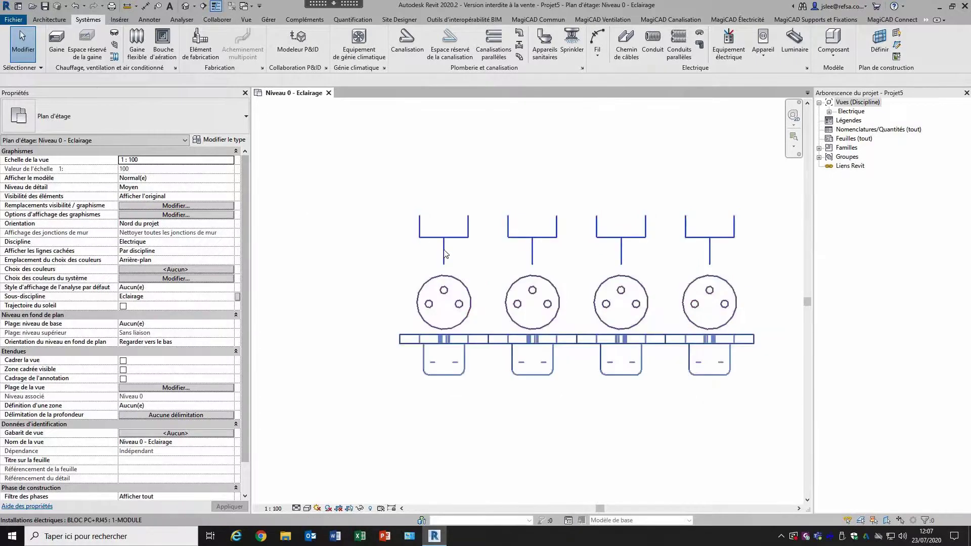
Step: Open the BLOC PC+RJ45 socket family for editing and show its Niveau de réf. floor plan
click(431, 340)
click(443, 57)
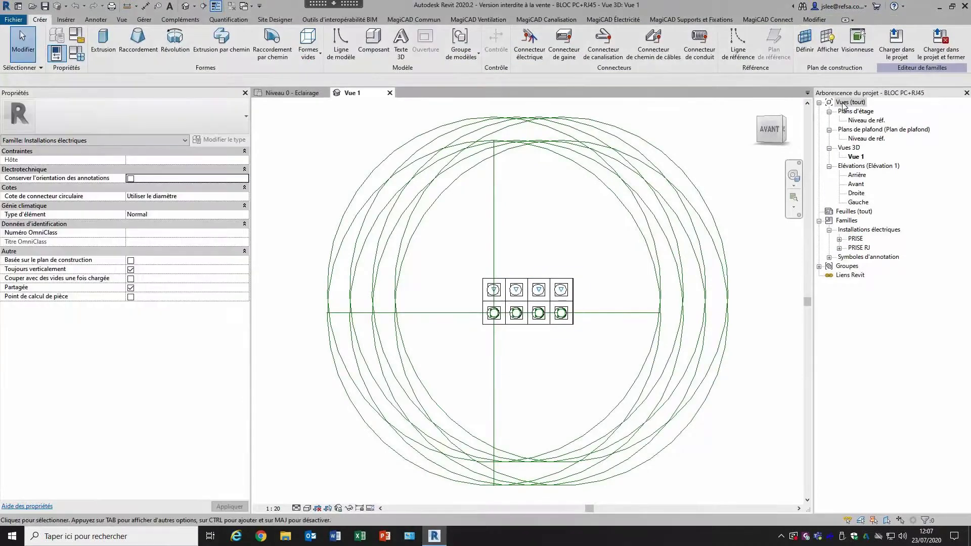
double_click(865, 122)
scroll(542, 332, up, 5)
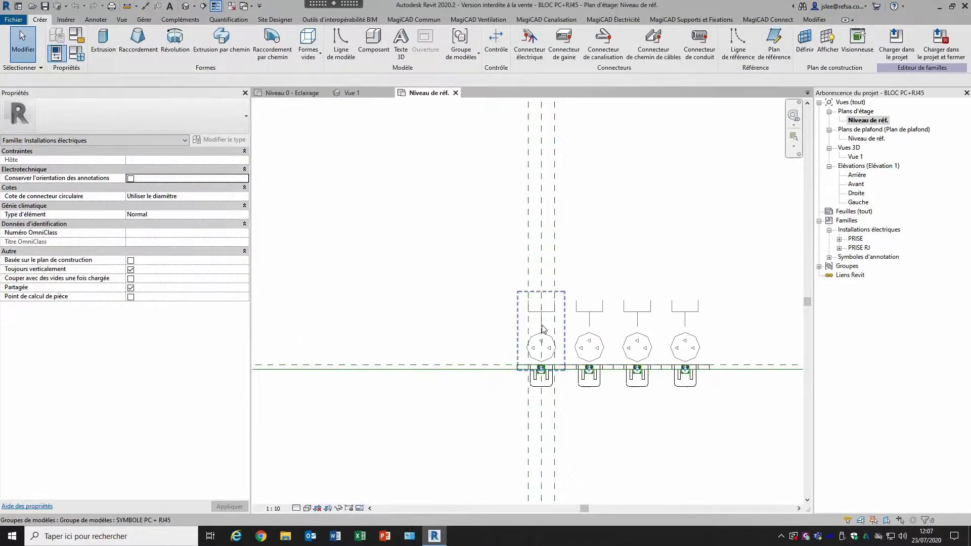
Step: Edit the SYMBOLE PC + RJ45 group and check the subcategories of the RJ45 symbol line and the PC circle
double_click(498, 290)
click(554, 293)
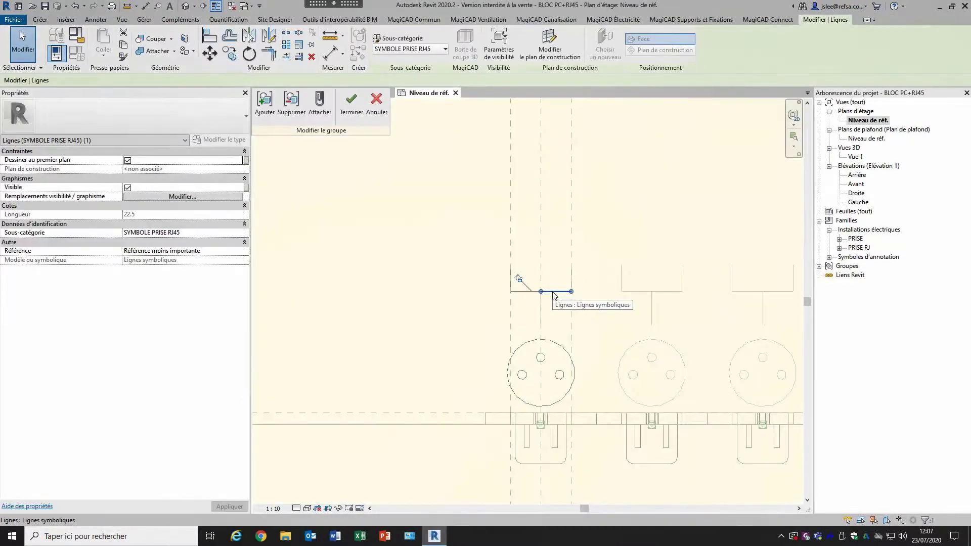
click(414, 50)
click(420, 103)
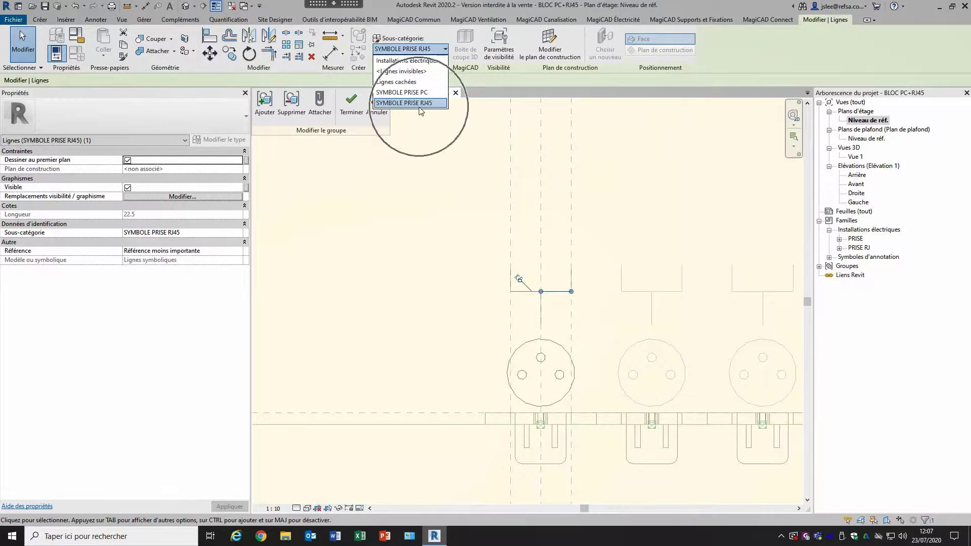
click(552, 341)
click(410, 49)
key(ctrl)
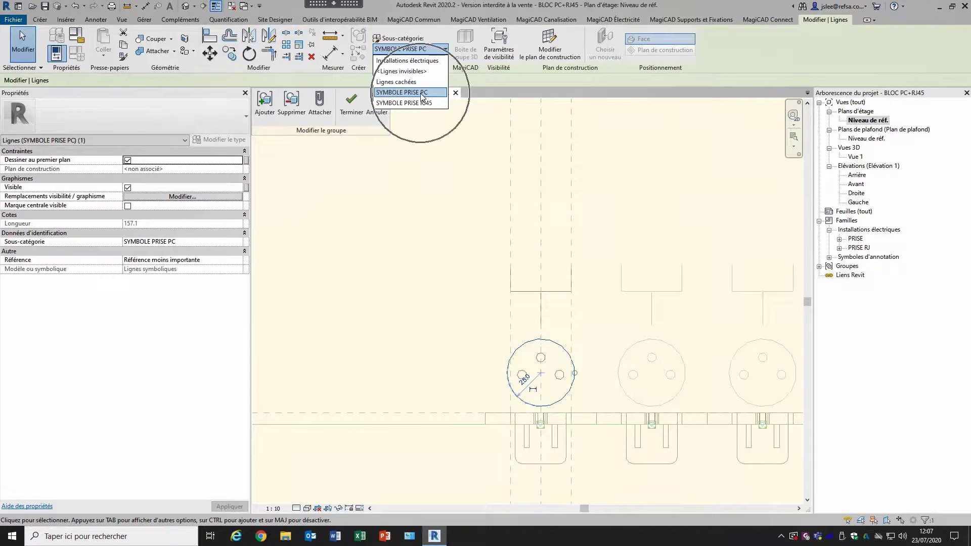
click(422, 93)
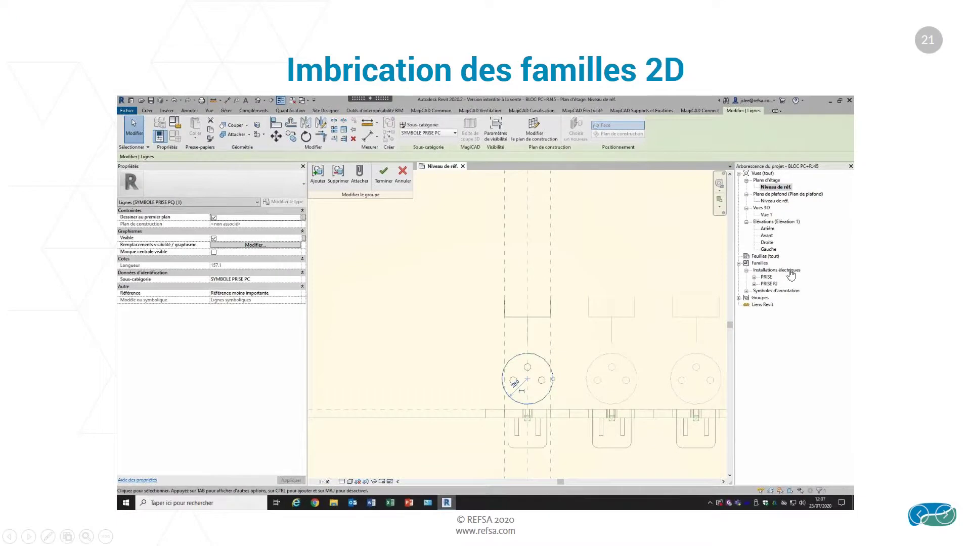
click(920, 296)
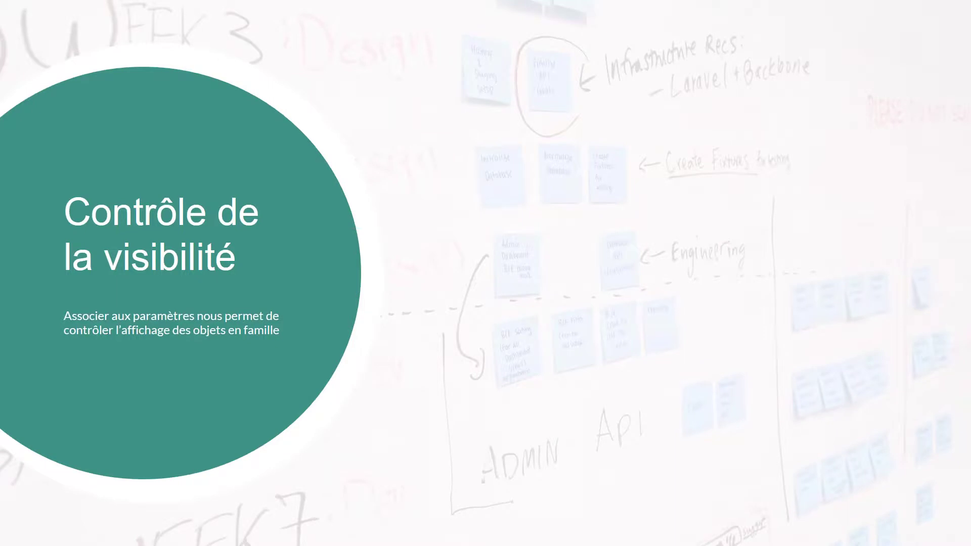
key(Right)
mouse_move(219, 447)
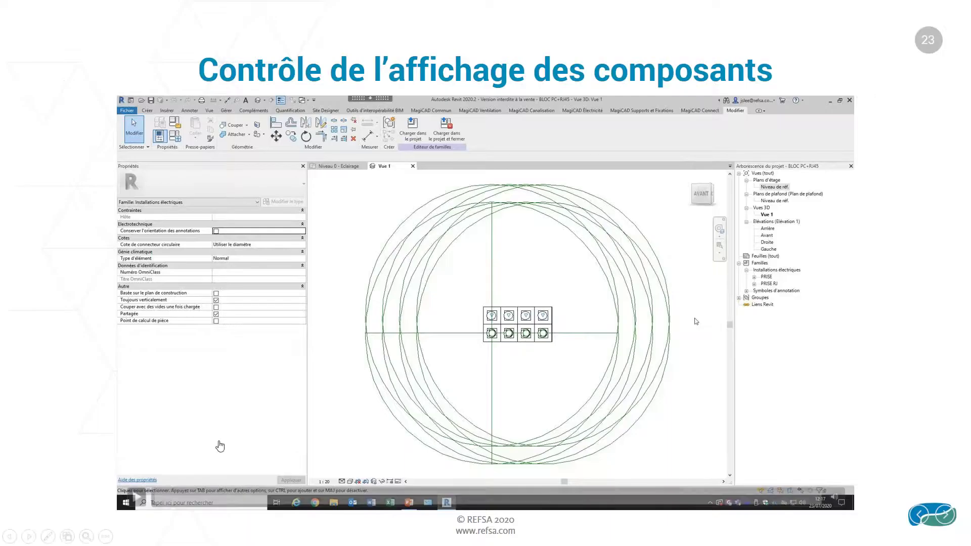
click(137, 502)
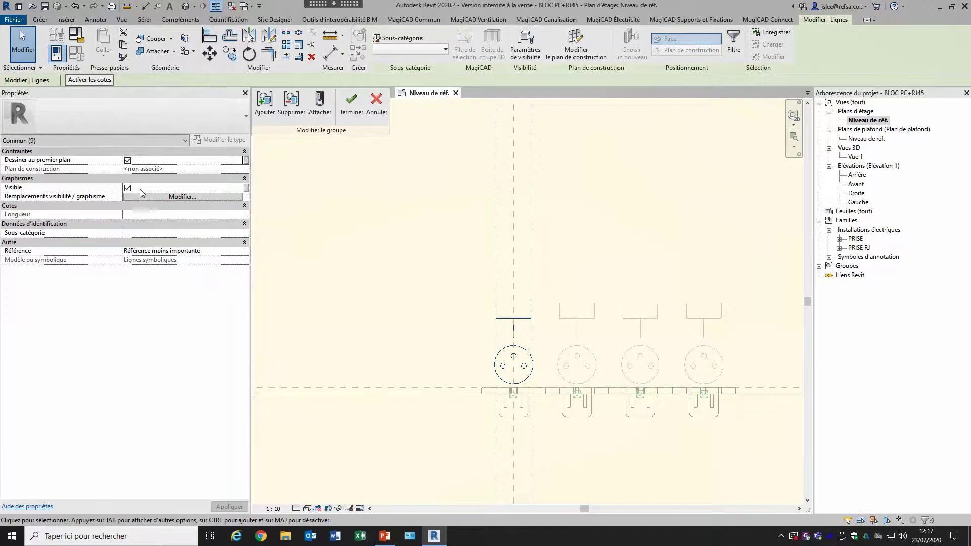
Step: Associate the symbol lines' visibility with a new instance parameter Symbole_2D grouped under Graphismes, and finish editing the symbol group
click(246, 187)
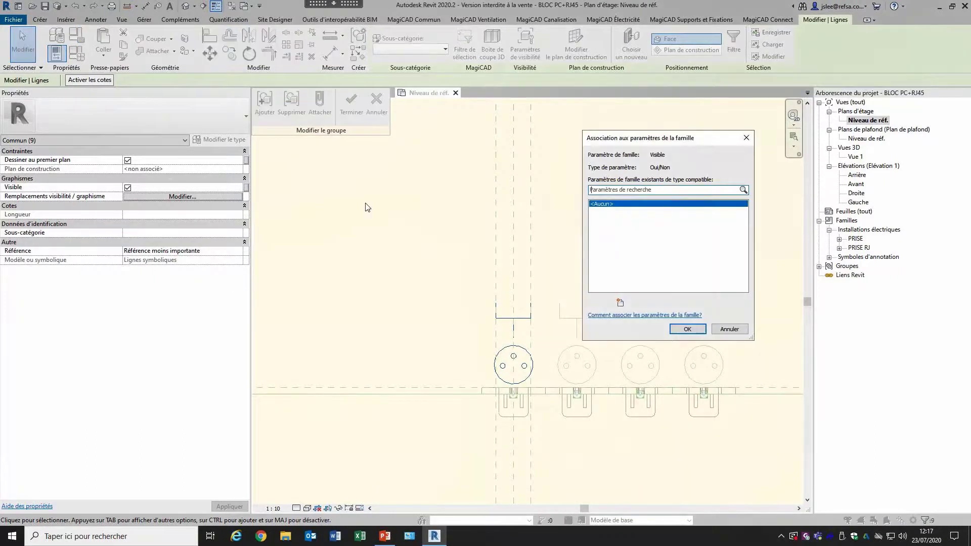
click(619, 302)
text(Symbole_2D)
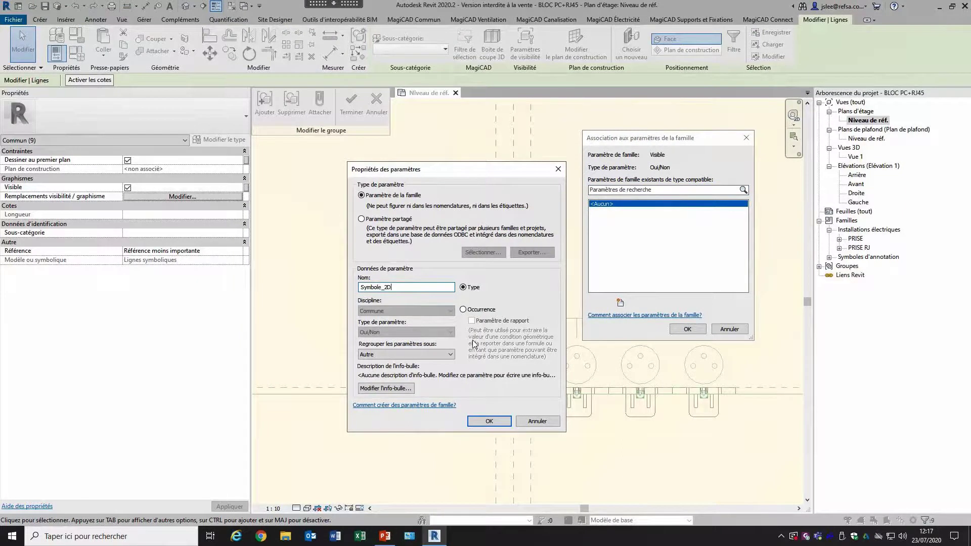
click(406, 354)
drag(453, 222, 452, 212)
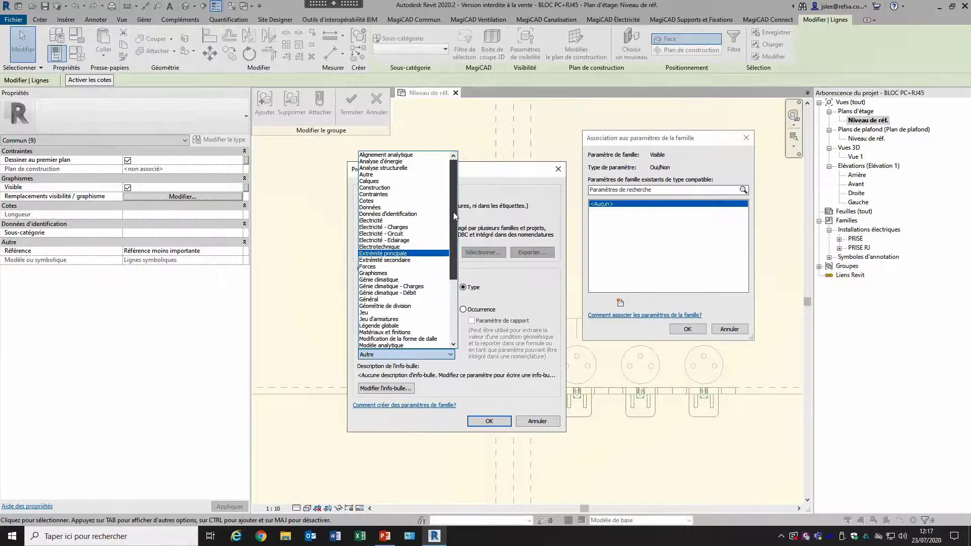
click(379, 273)
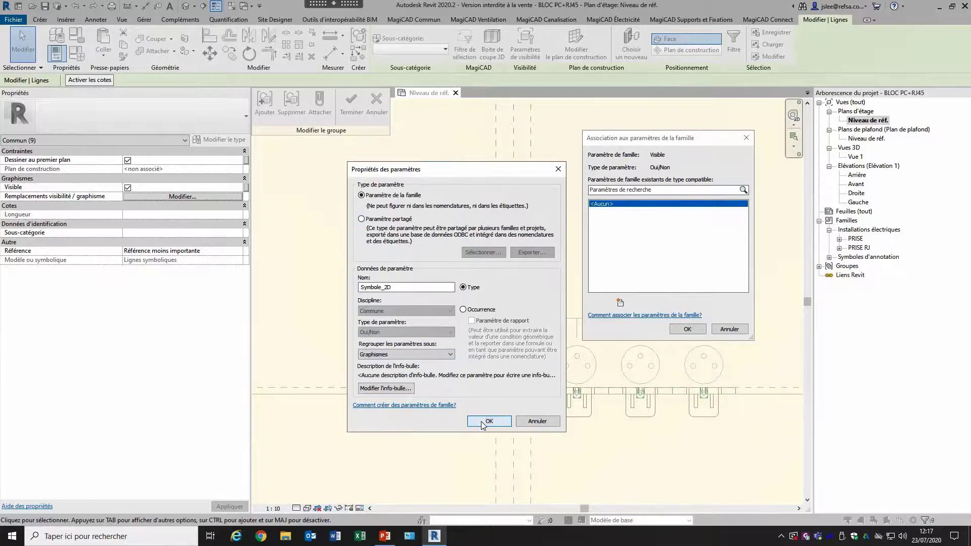
click(464, 310)
click(489, 421)
click(687, 329)
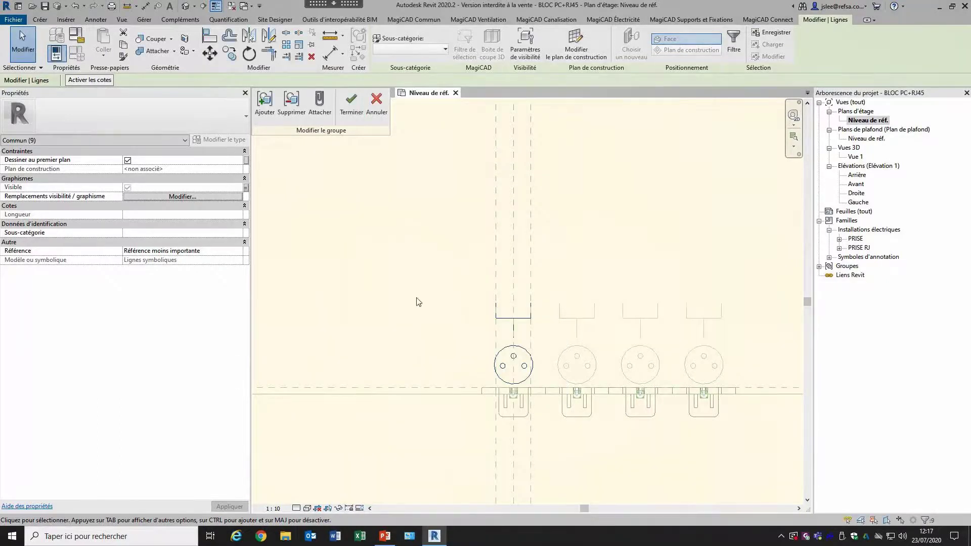
click(351, 103)
Step: In the PC + RJ model group, associate the nested sockets' visibility with a new instance parameter Affichage_3D grouped under Graphismes
double_click(496, 410)
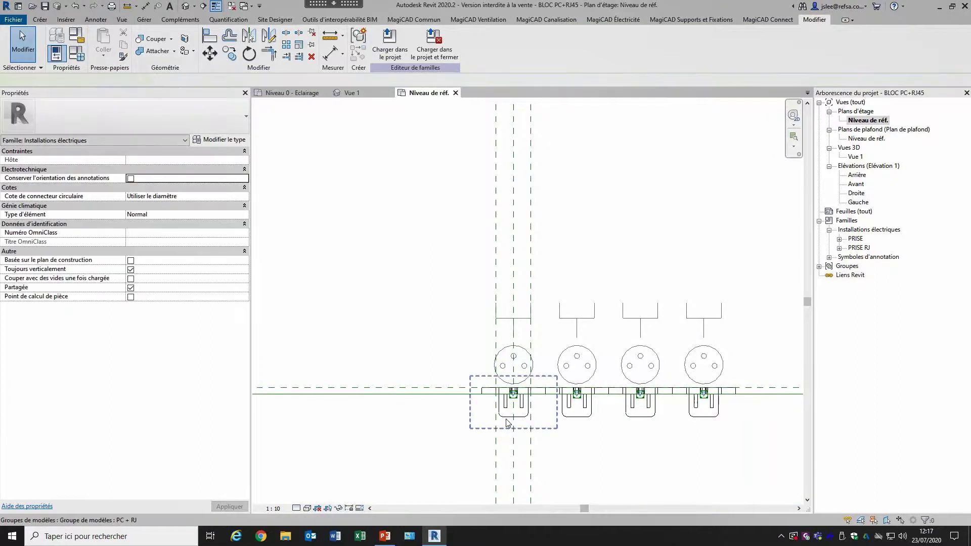
drag(431, 337, 558, 438)
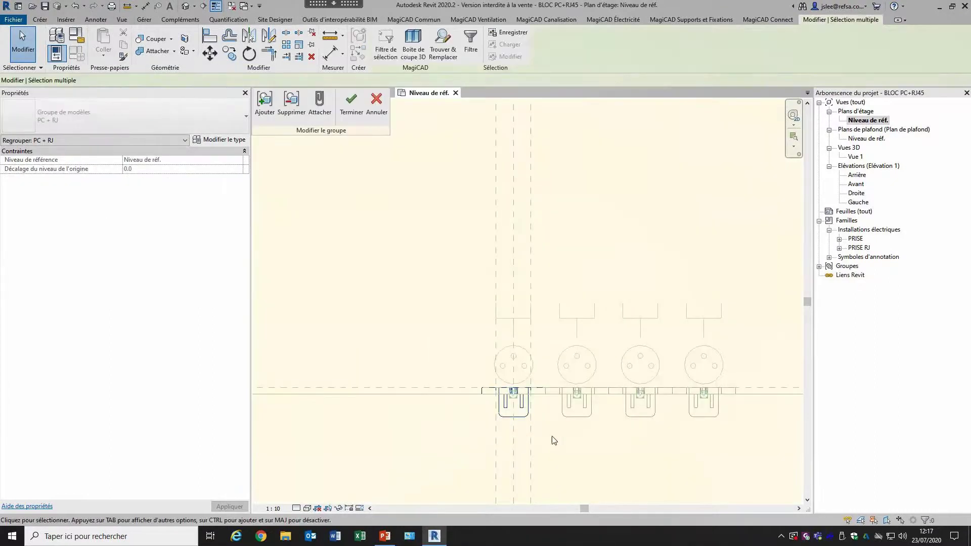
click(246, 160)
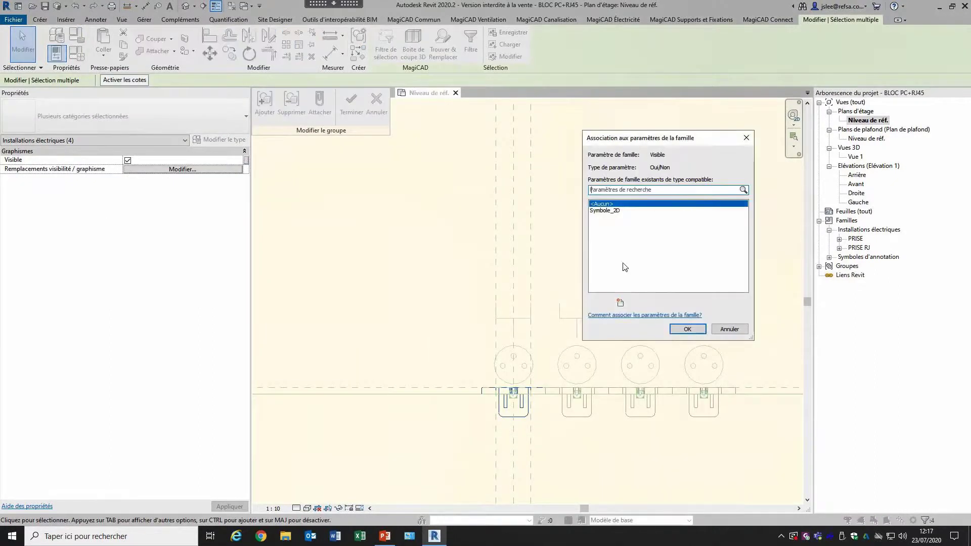
click(620, 303)
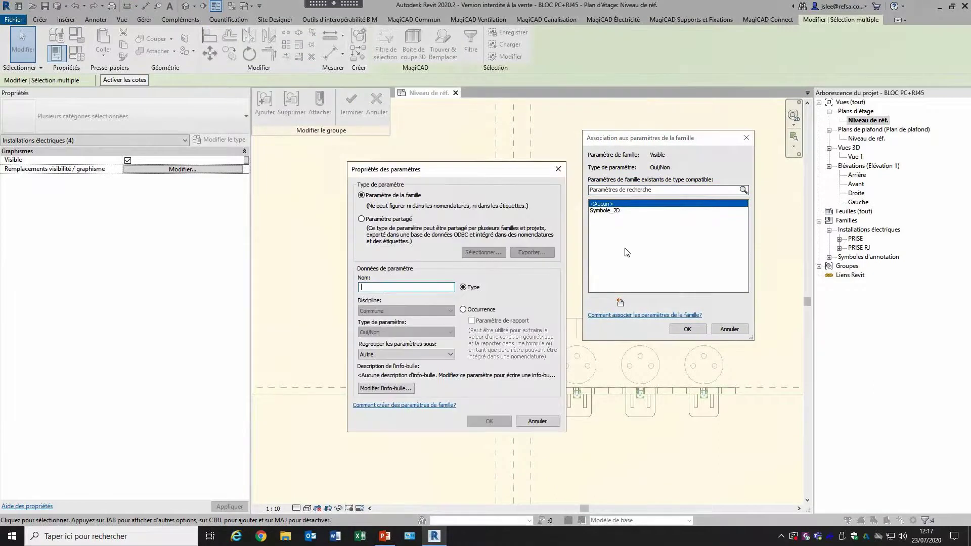
click(402, 354)
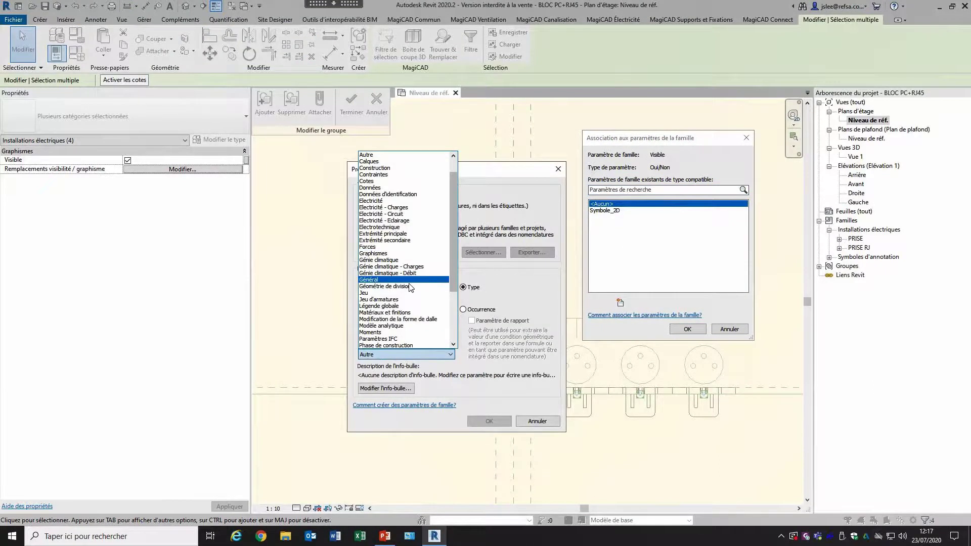
click(426, 253)
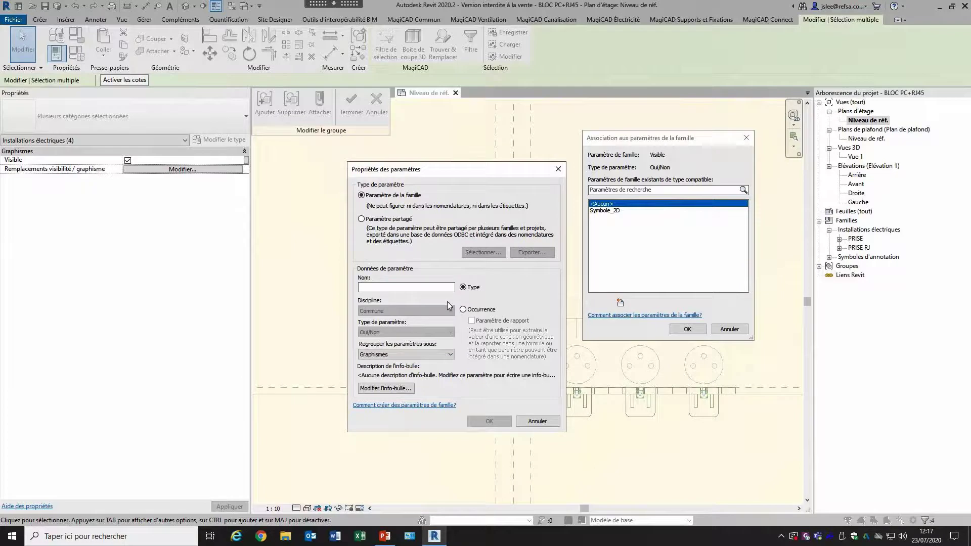
click(412, 287)
text(Affichage_3D)
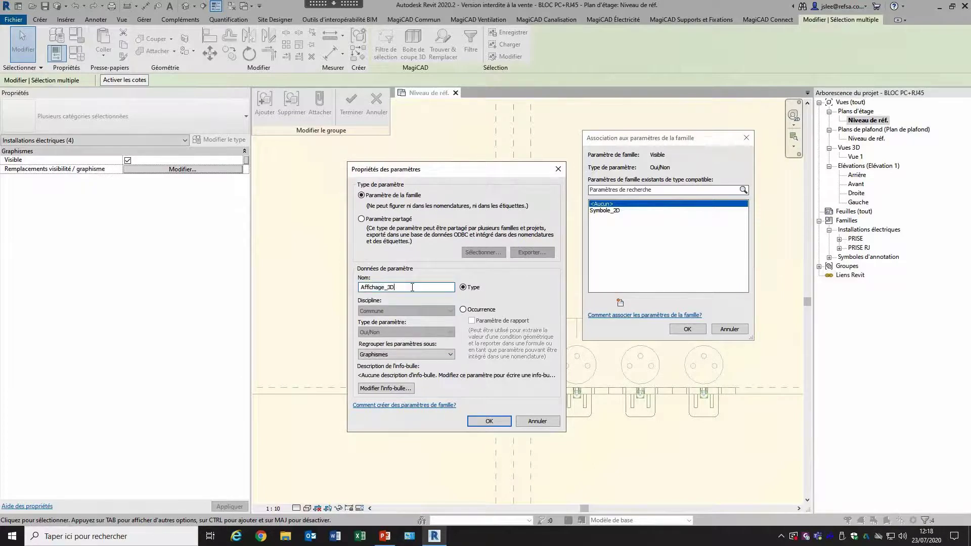
click(470, 313)
click(489, 421)
click(614, 226)
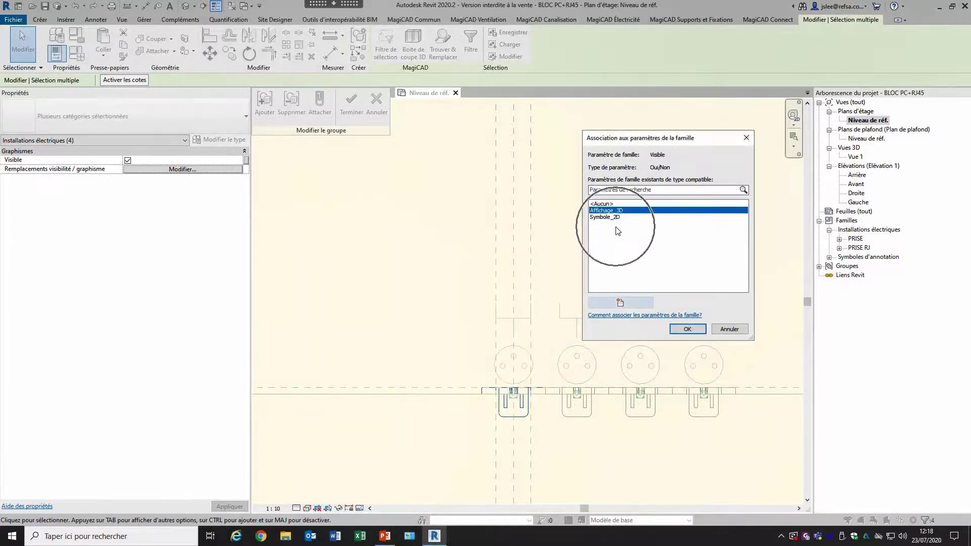
click(688, 329)
click(352, 104)
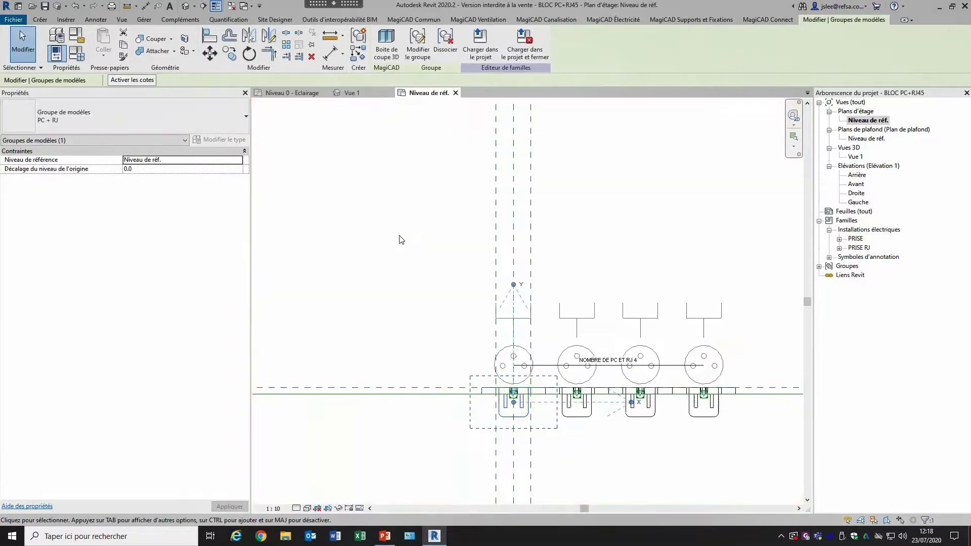
Step: Load the BLOC PC+RJ45 family into the project, replacing the existing version
click(401, 240)
click(388, 46)
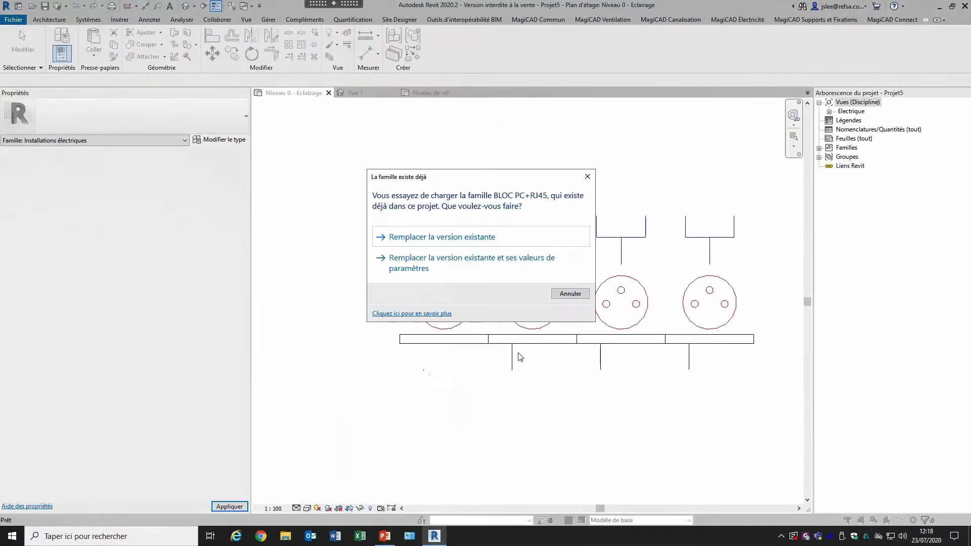
click(434, 237)
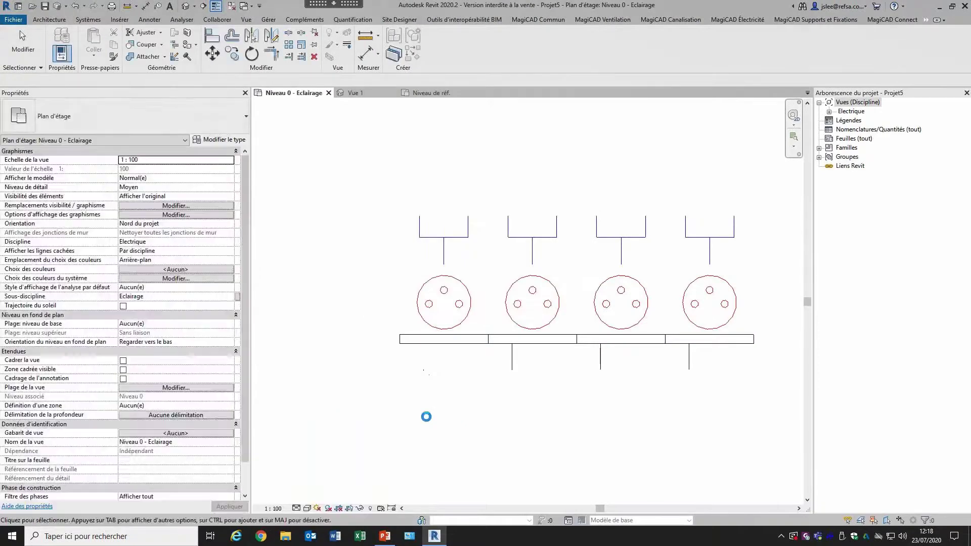
Step: Turn off Affichage_3D for the placed socket block in the Niveau 0 - Eclairage plan
click(443, 346)
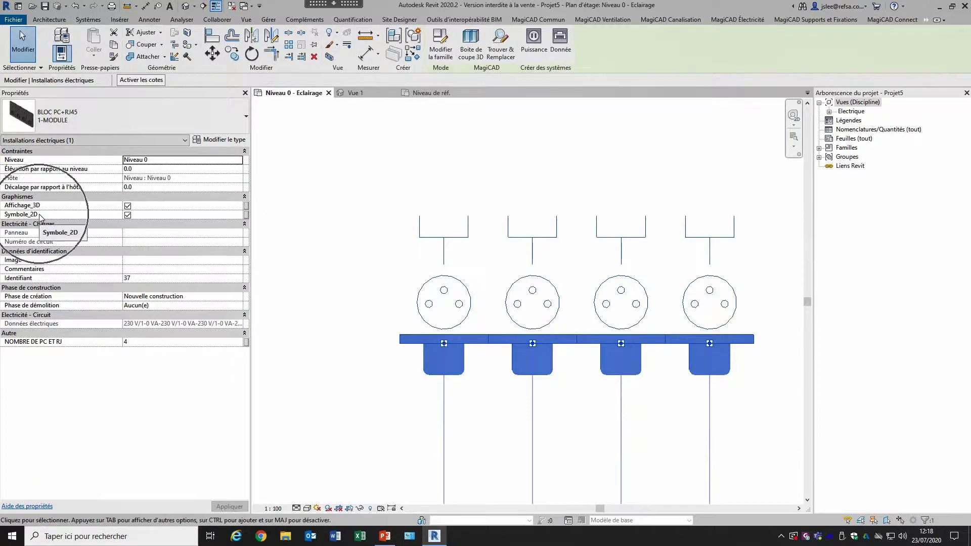
click(129, 207)
click(334, 250)
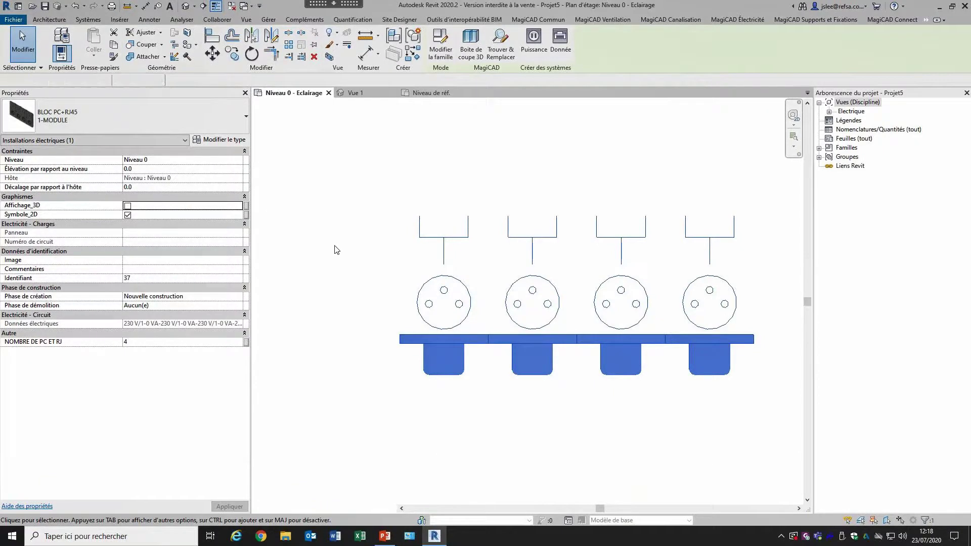
Step: Show the socket block with Affichage_3D only, and switch it back to Symbole_2D only
click(472, 302)
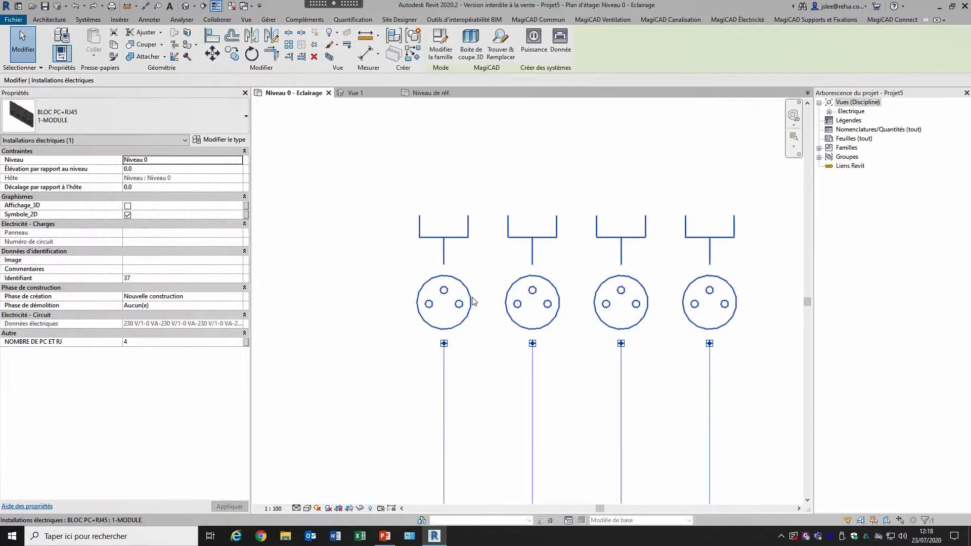
click(128, 206)
click(128, 215)
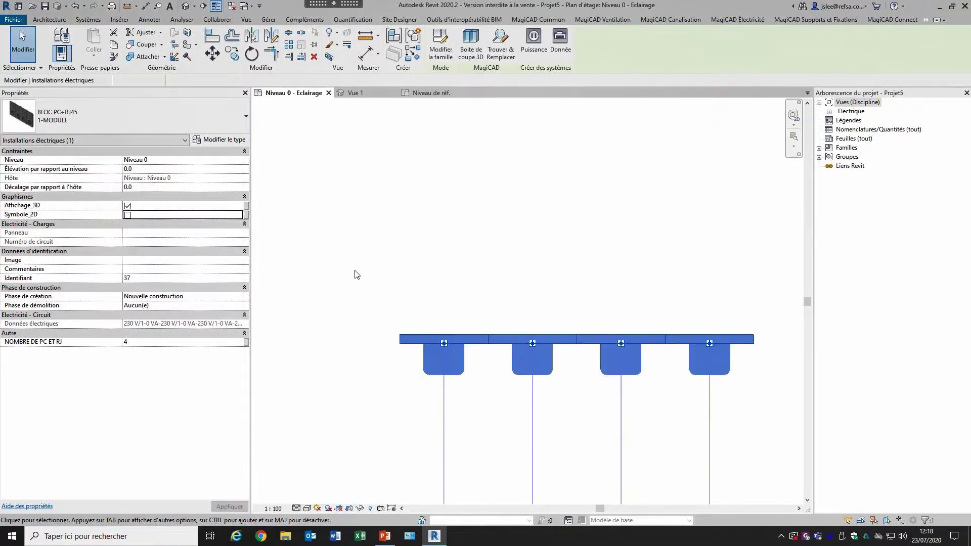
click(356, 273)
click(452, 357)
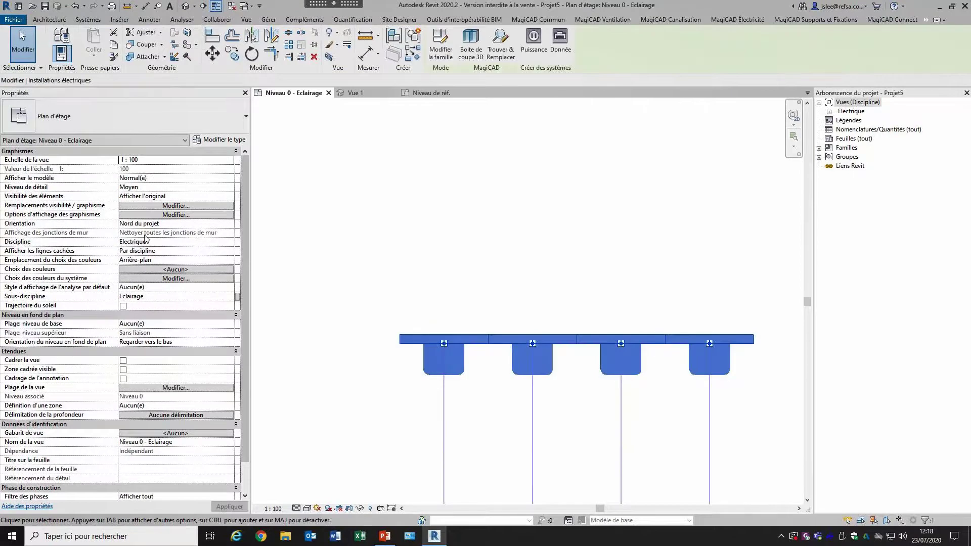
click(363, 241)
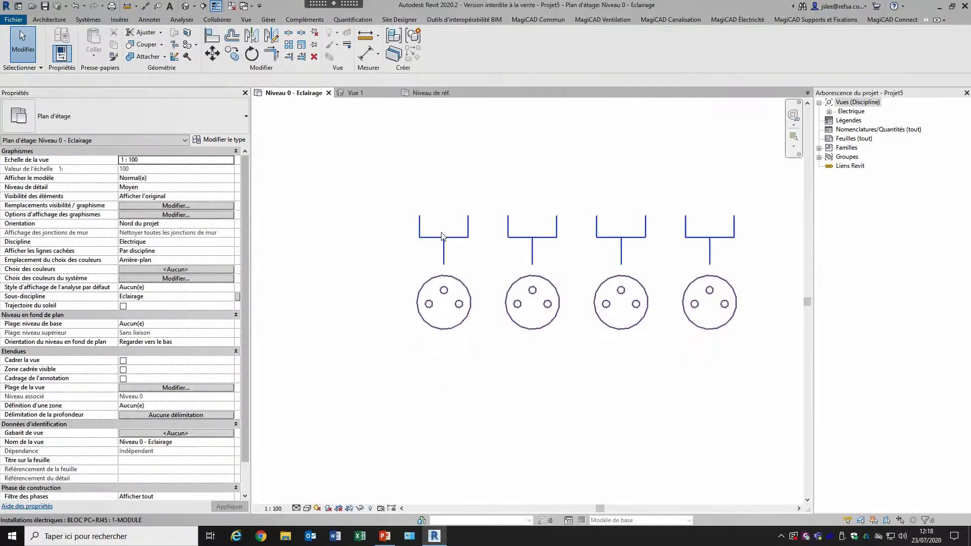
Step: Open the BLOC PC+RJ45 family's types and give Affichage_3D the formula not(Symbole_2D)
double_click(442, 234)
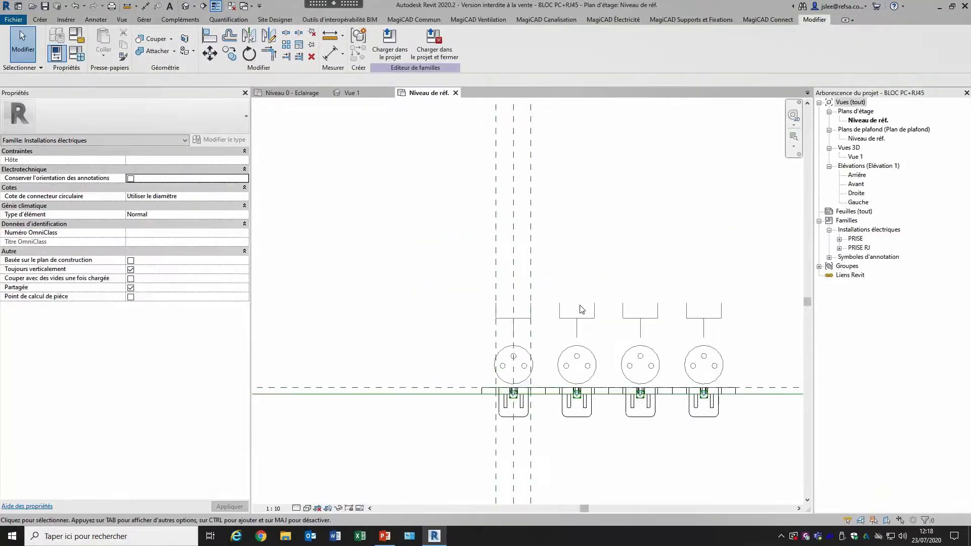
click(76, 53)
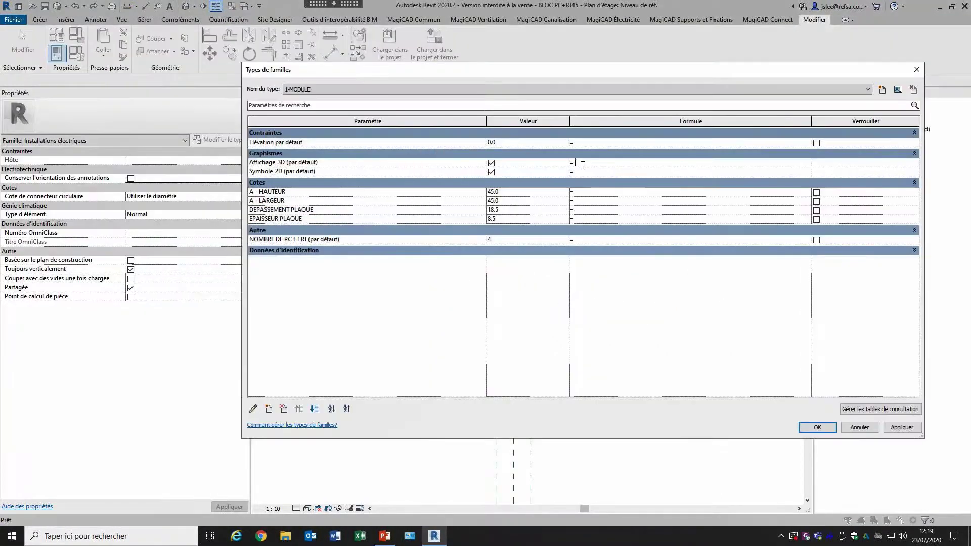
text(bo)
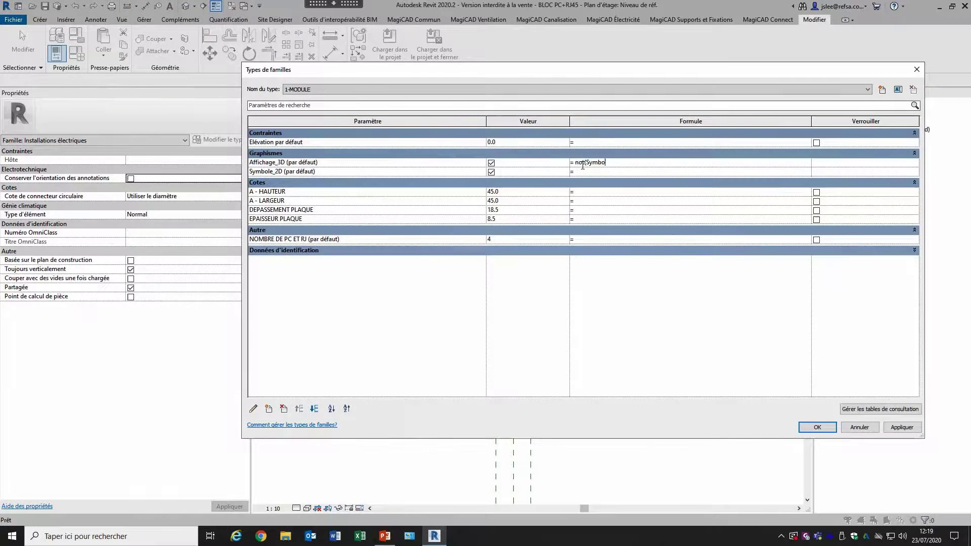
text(le_2D))
key(Return)
Step: Toggle Symbole_2D to test its link with Affichage_3D, and apply the family type settings
click(492, 172)
click(490, 173)
click(901, 427)
click(819, 427)
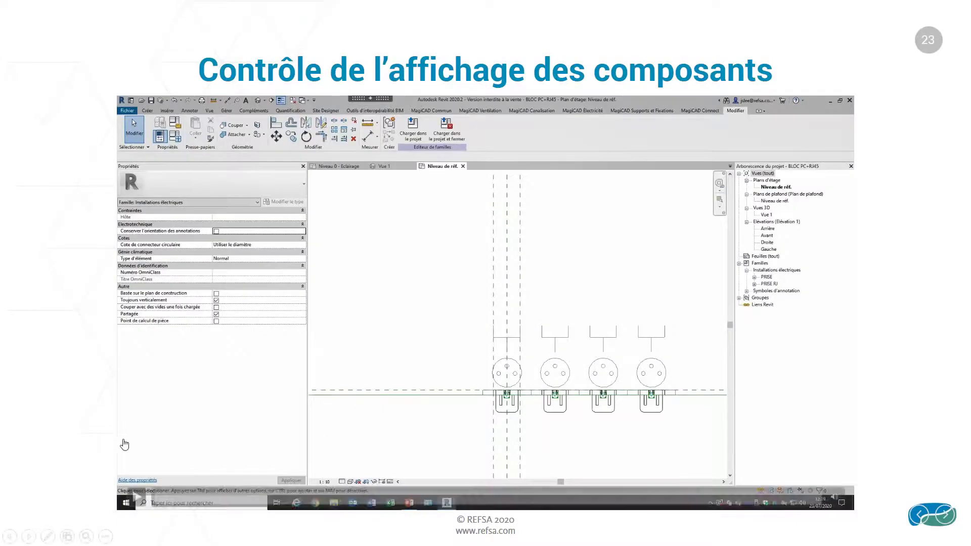
click(909, 326)
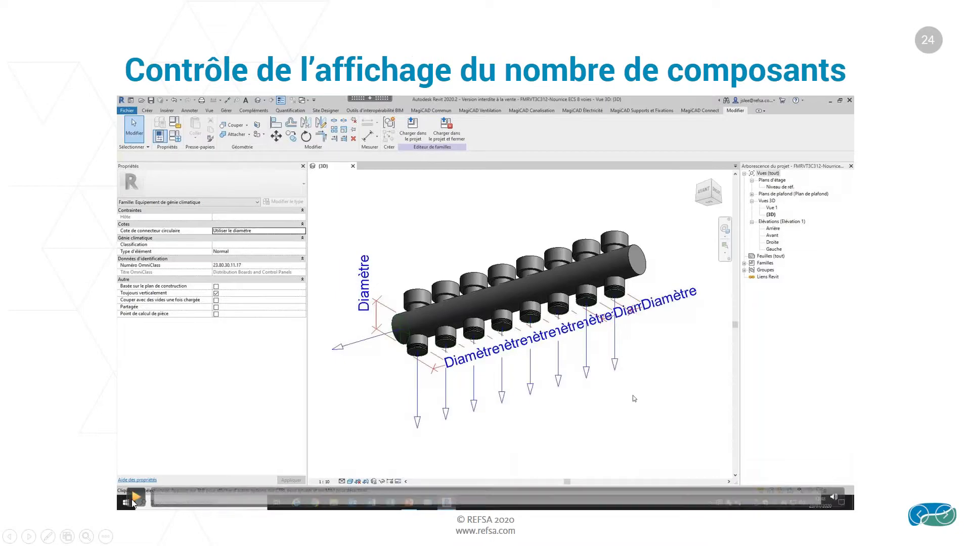
click(133, 502)
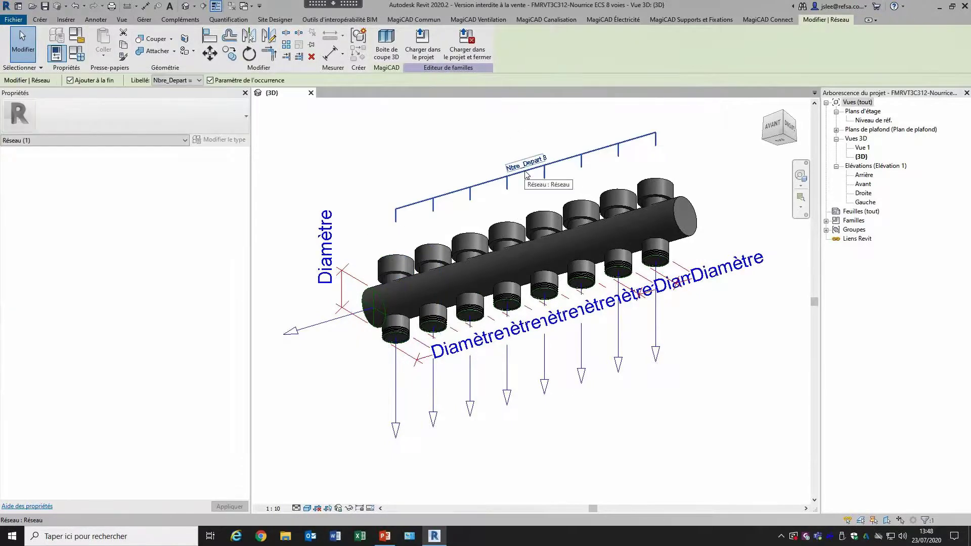
Step: Examine the Nbre_Depart parameter in the Nourrice ECS manifold's family types and leave without changes
click(397, 147)
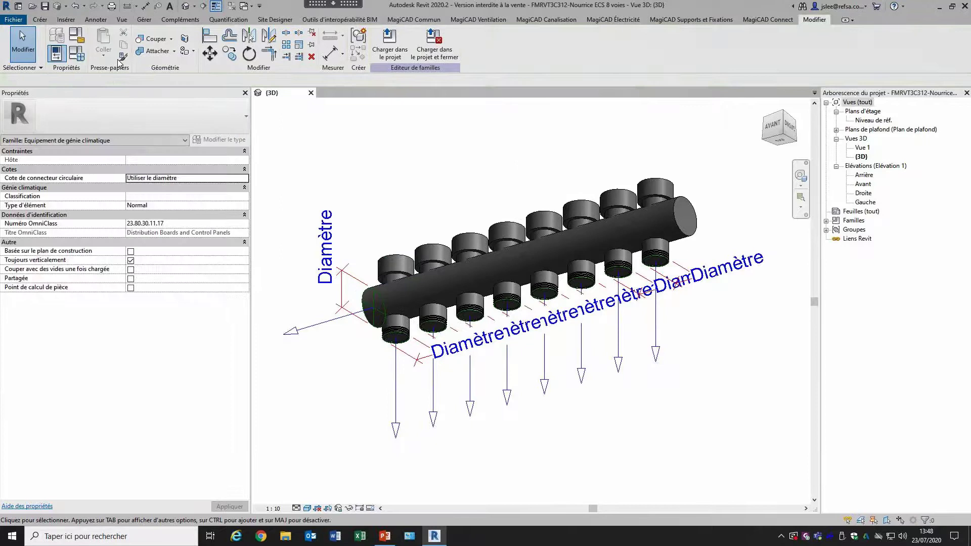
click(76, 55)
click(516, 152)
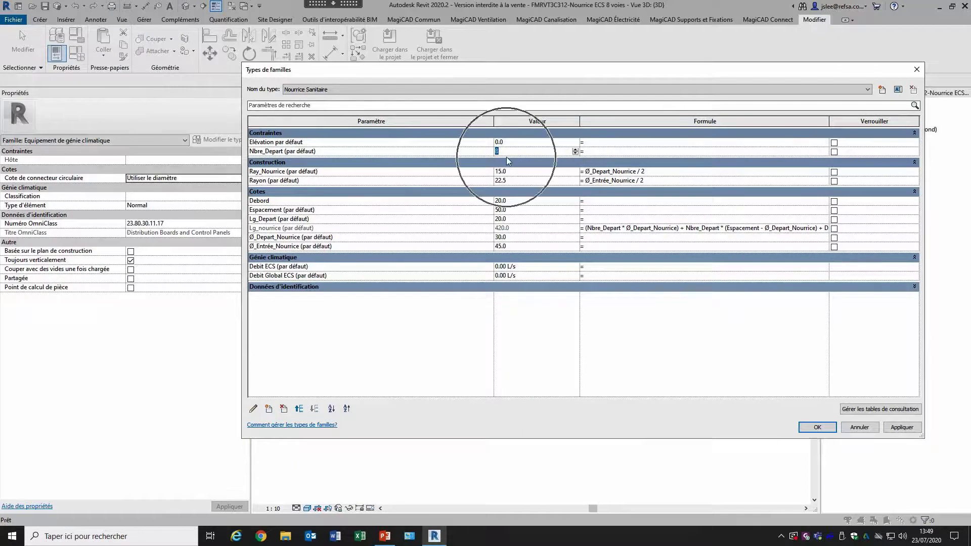
click(860, 427)
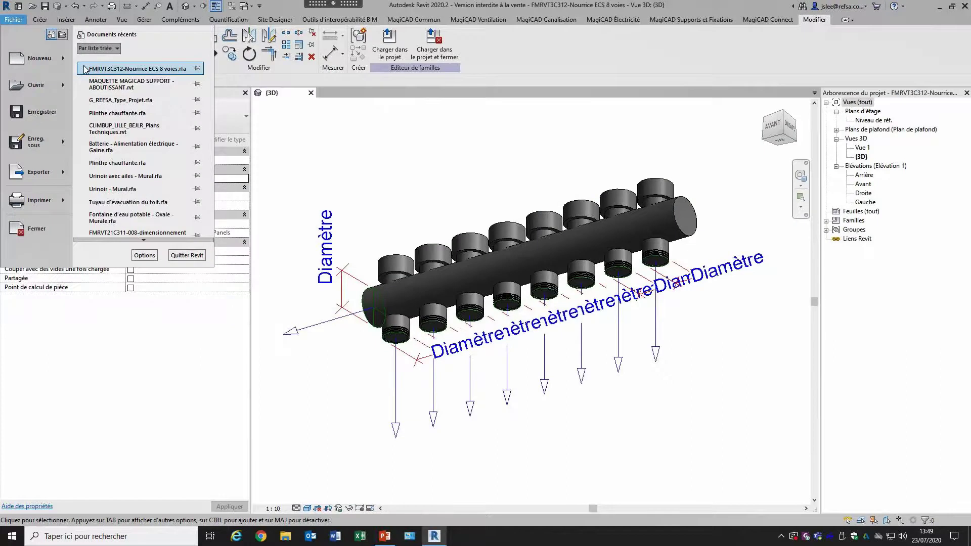
Step: Create a new project for testing the manifold family
click(325, 128)
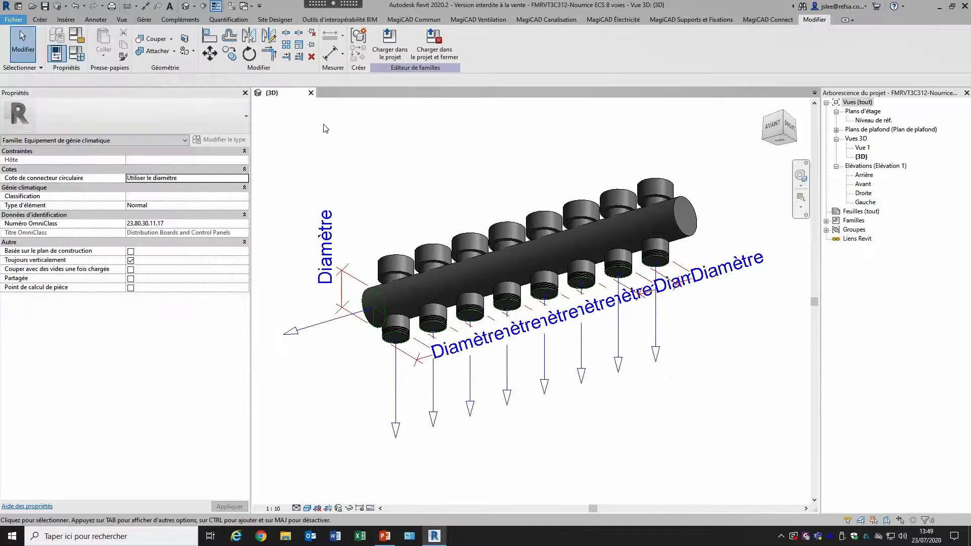
click(481, 244)
click(469, 283)
click(466, 304)
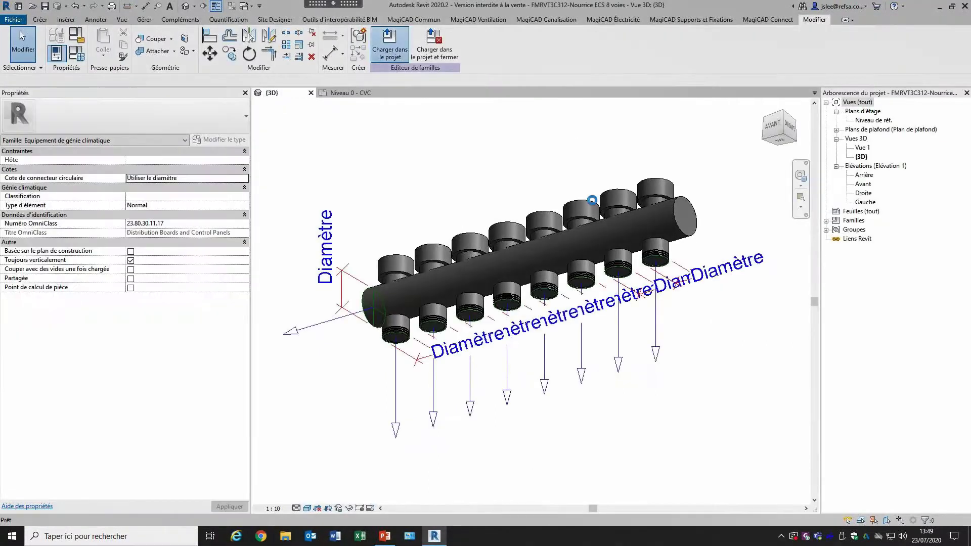
Step: Load the Nourrice ECS 8 voies family into the new project and place two instances in the Niveau 0 - CVC plan
click(491, 242)
scroll(501, 241, up, 3)
click(504, 246)
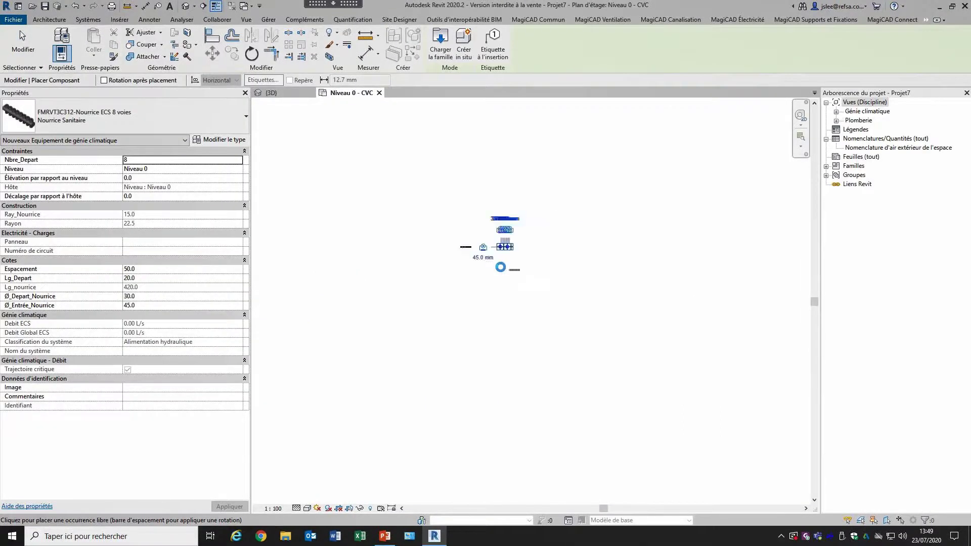
key(Escape)
Step: Isolate the placed manifolds in a 3D view with a section box around them
scroll(461, 241, up, 3)
drag(375, 219, 694, 299)
key(b)
key(x)
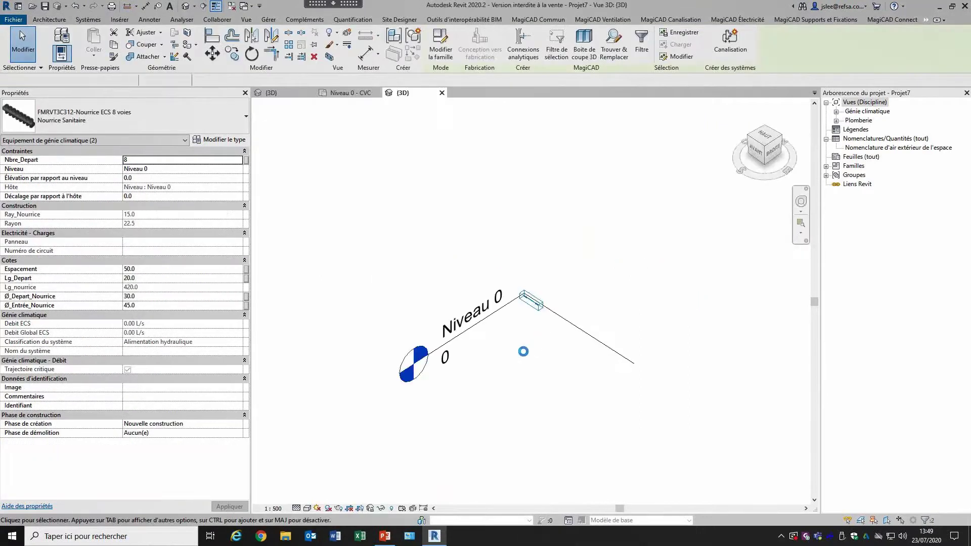
Step: Display the two manifolds in the 3D view with a shaded visual style
scroll(555, 321, up, 3)
shift+middle_drag(585, 336, 559, 329)
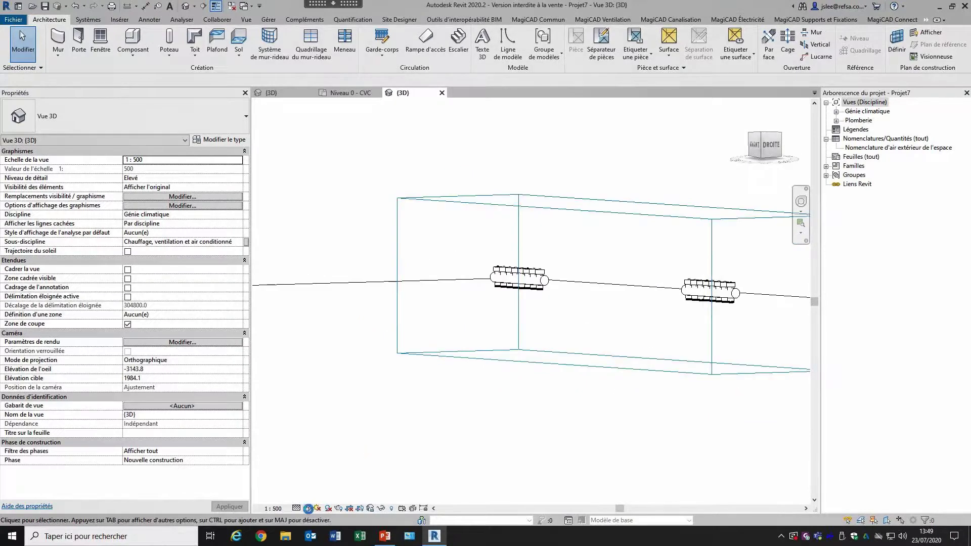
click(308, 508)
click(329, 466)
scroll(636, 297, up, 2)
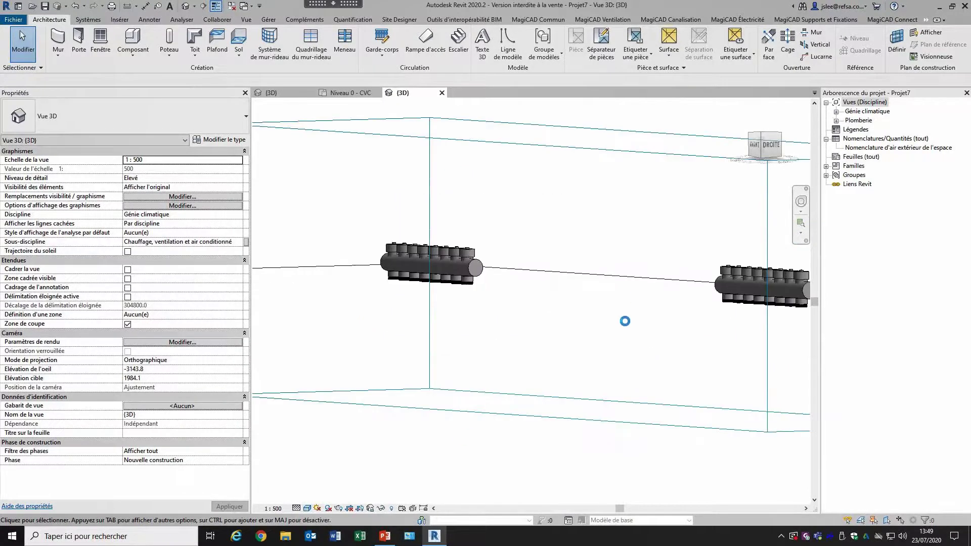
Step: Set Nbre_Depart to 5 for the manifold instance with Identifiant 2
middle_drag(625, 321, 546, 321)
click(682, 285)
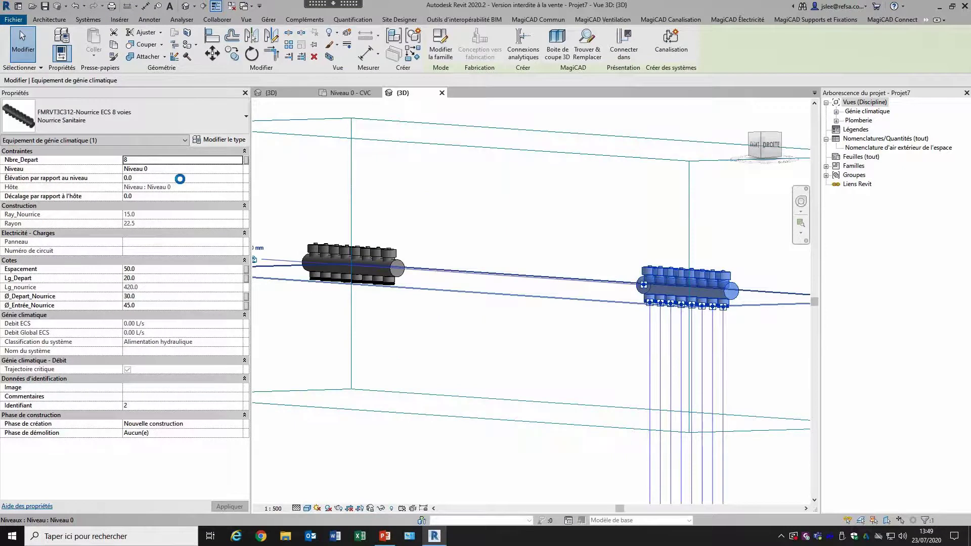
key(BackSpace)
text(5)
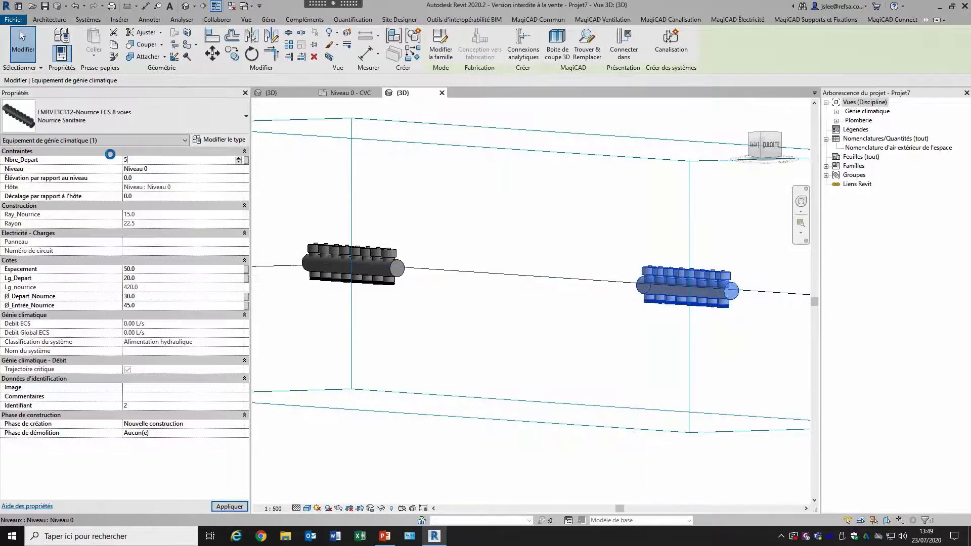
click(473, 450)
Step: Set Nbre_Depart to 2 for the other manifold instance, the one with Identifiant 1
click(354, 264)
click(160, 160)
text(2)
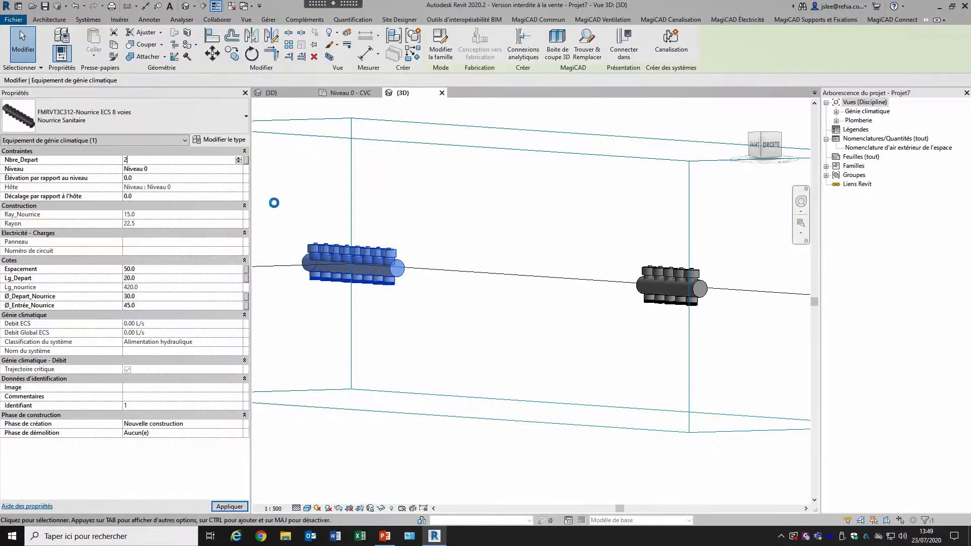
click(374, 458)
middle_drag(373, 459, 426, 447)
scroll(427, 448, down, 3)
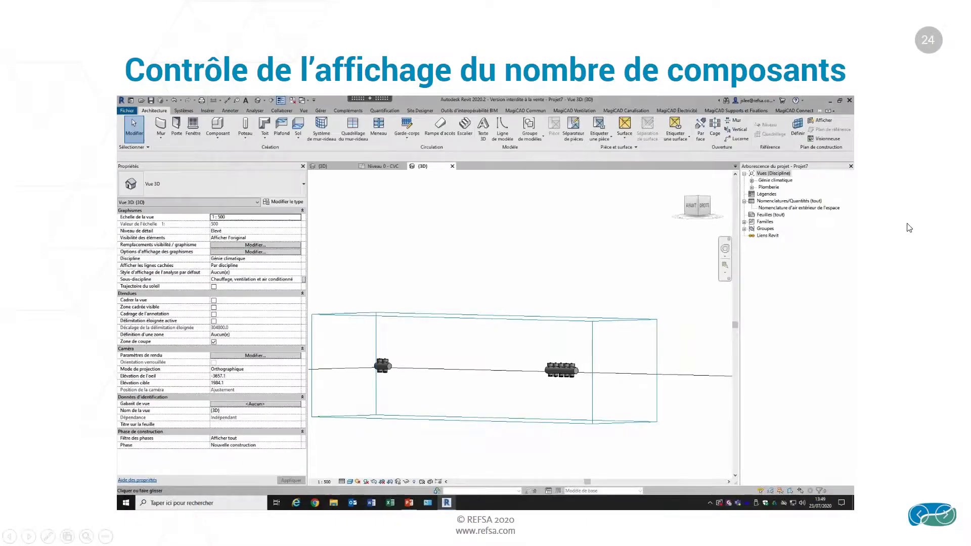
click(906, 224)
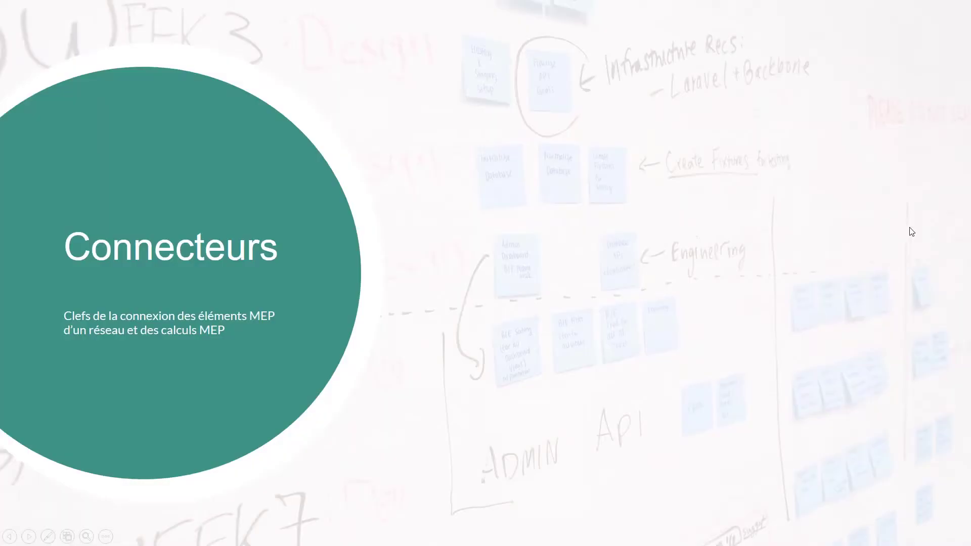